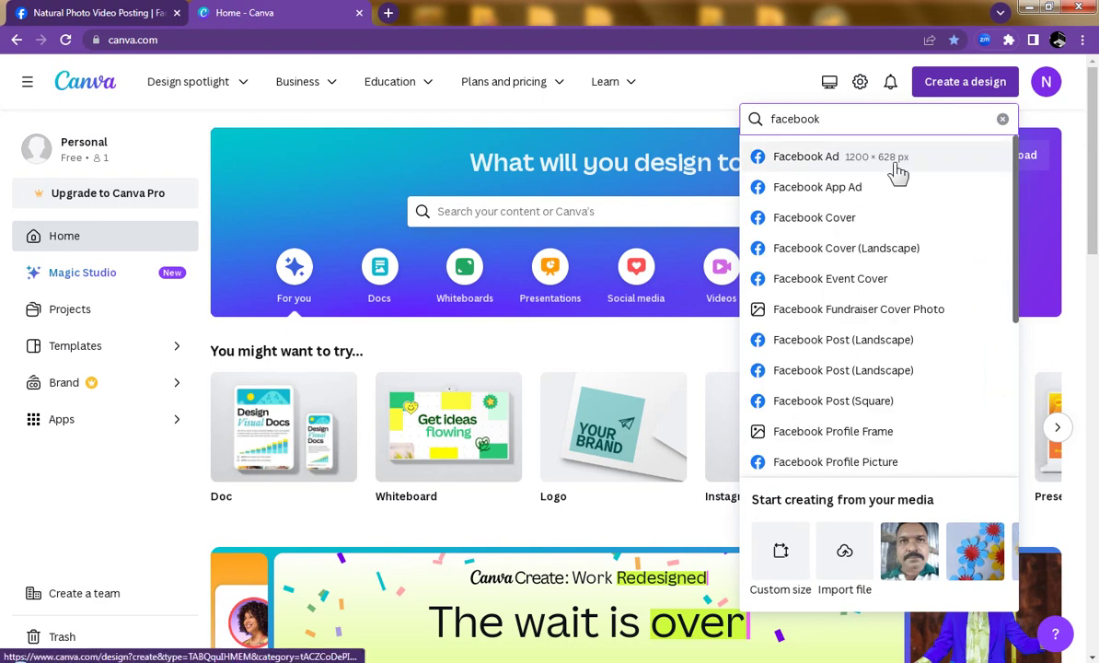
# - Search the design types for "facebook group" and create a blank Facebook Cover design
pyautogui.write('group')
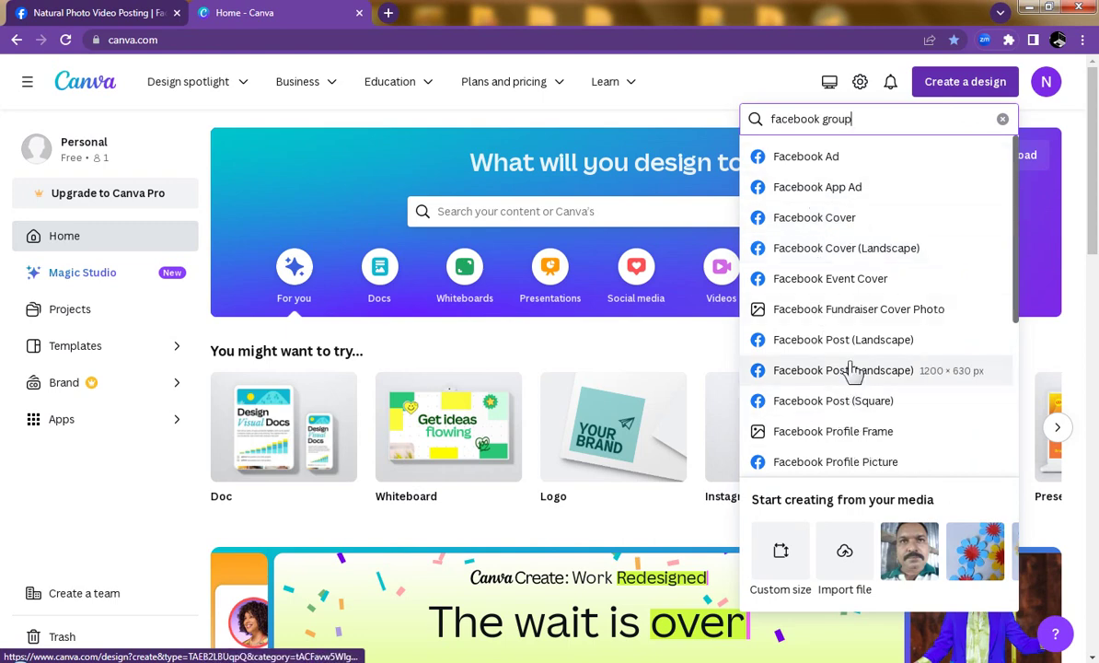
pyautogui.click(852, 261)
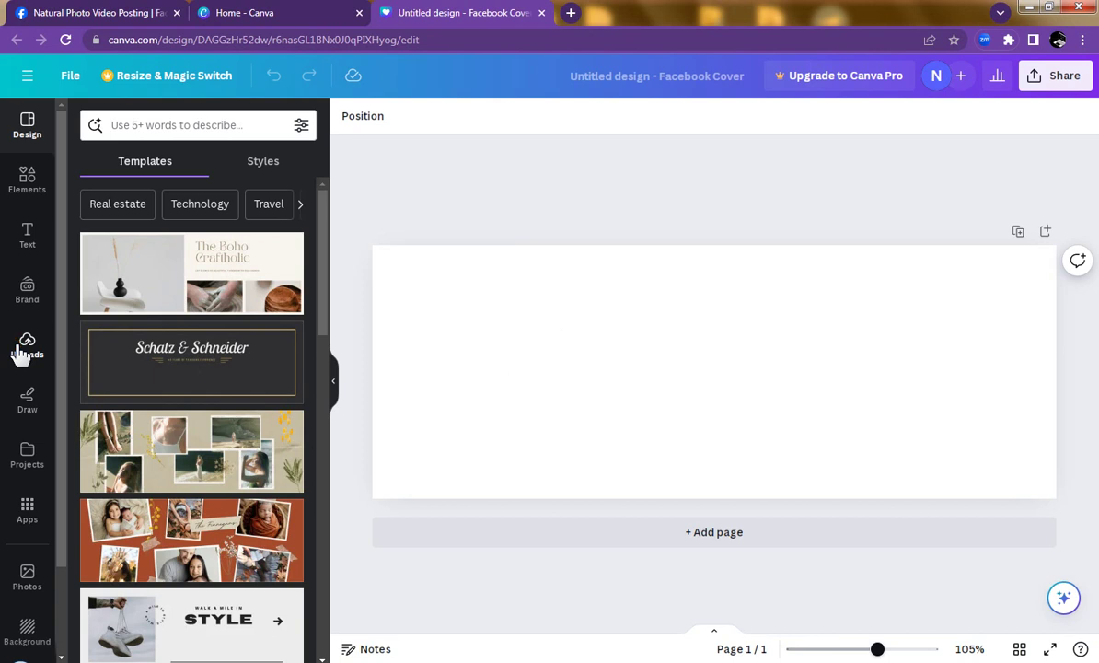
# - Upload the landscape photo of the roadside pavilion and add it to the blank cover
pyautogui.click(21, 350)
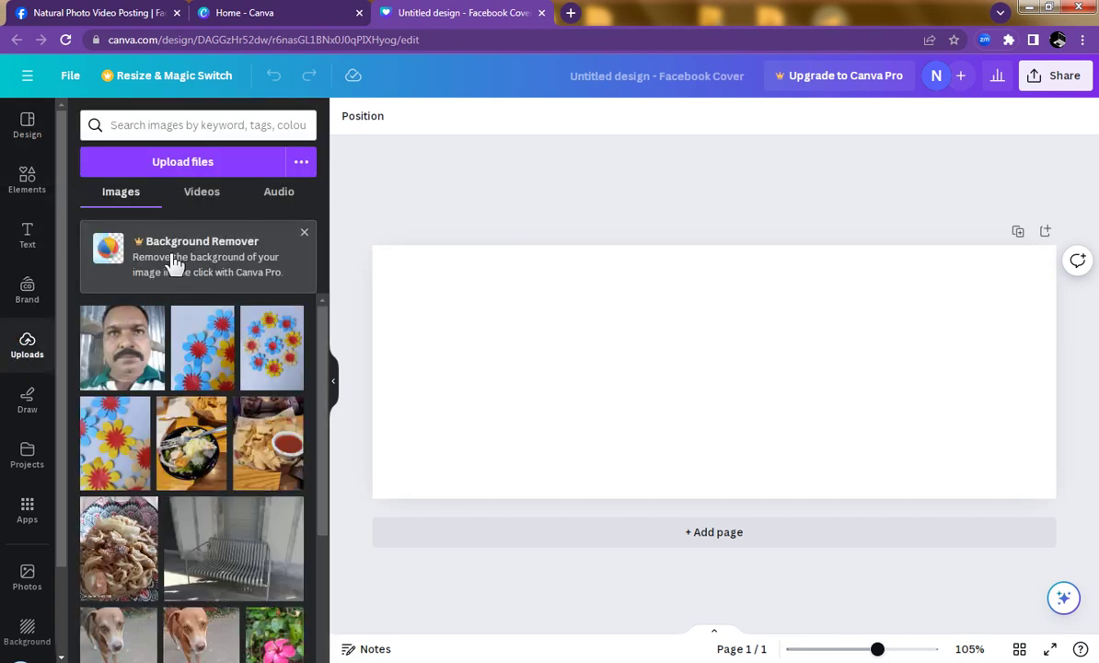
pyautogui.click(203, 164)
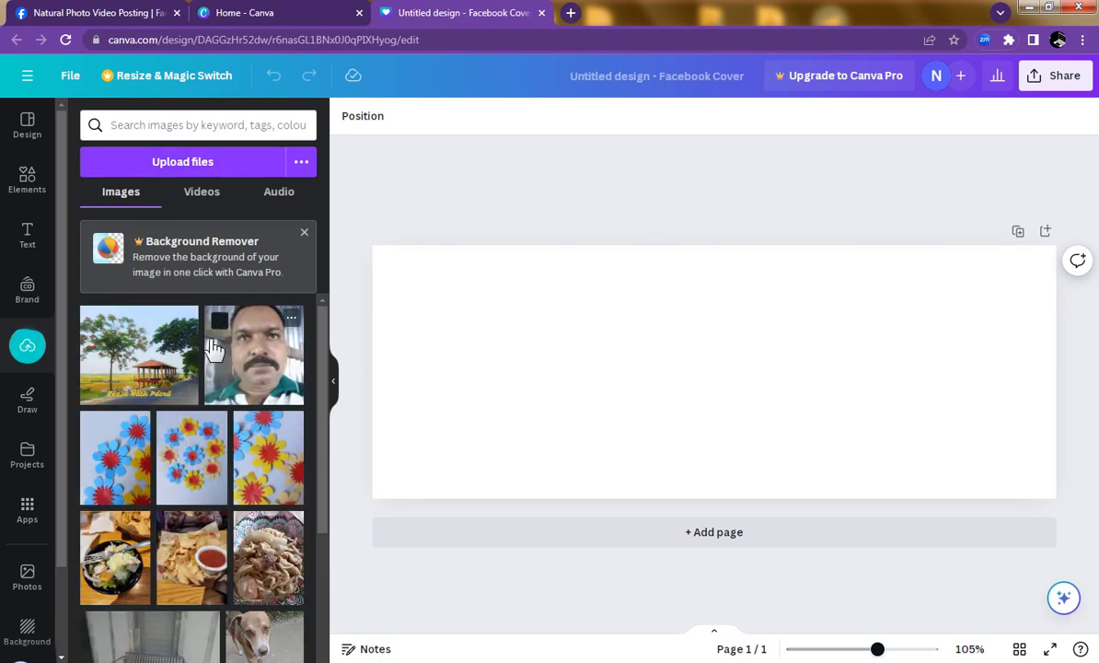
pyautogui.click(137, 371)
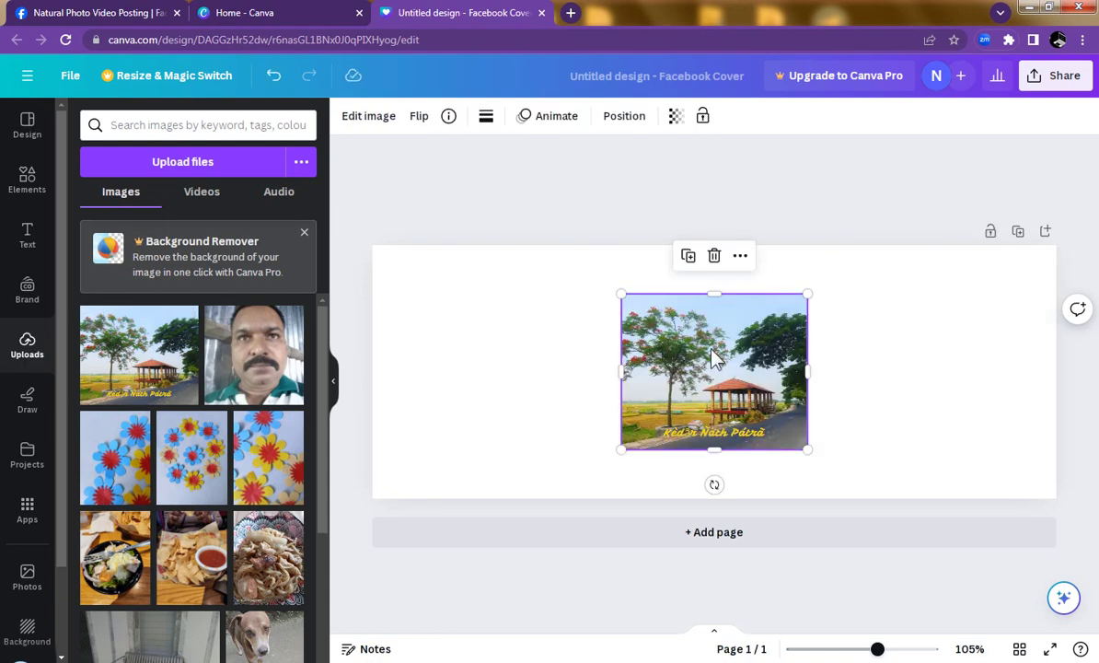
# - Align the photo with the page's left edge and enlarge it until it fills the cover's full width and height
pyautogui.moveTo(707, 362); pyautogui.dragTo(451, 304)
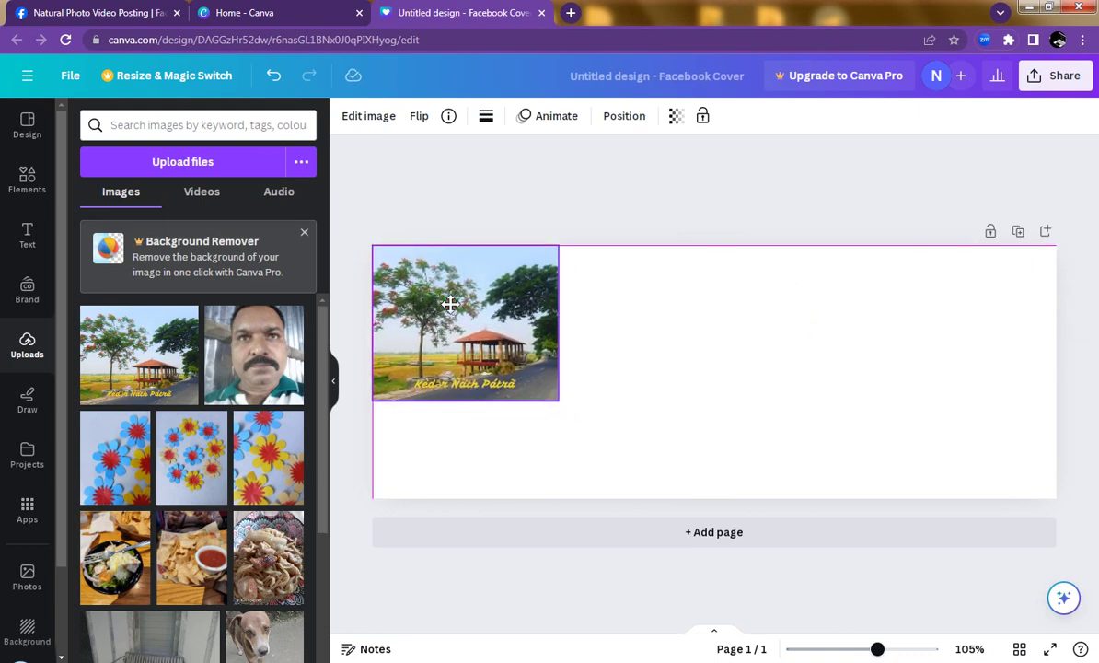
pyautogui.moveTo(559, 400); pyautogui.dragTo(660, 513)
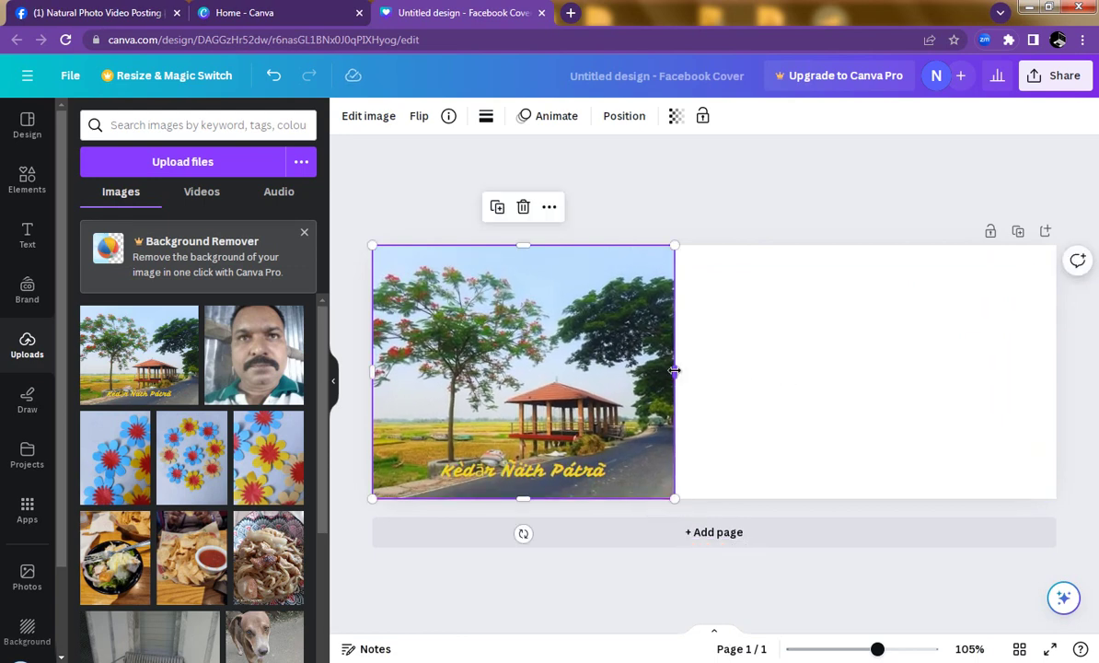
pyautogui.moveTo(674, 372); pyautogui.dragTo(1055, 369)
pyautogui.moveTo(701, 394); pyautogui.dragTo(650, 268)
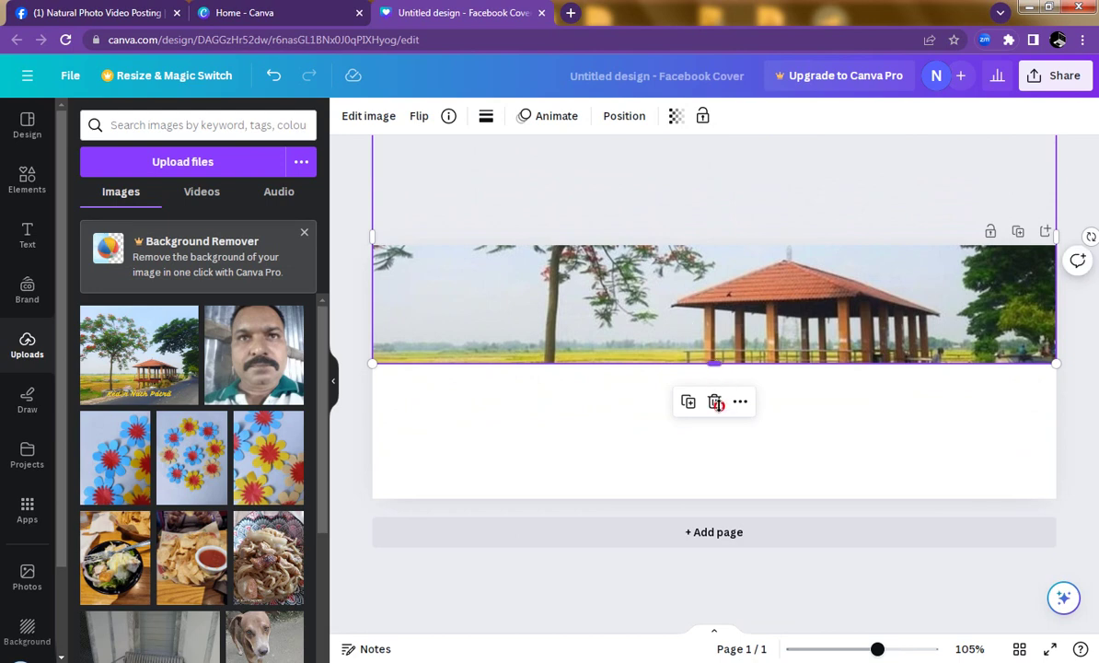
pyautogui.moveTo(716, 364); pyautogui.dragTo(747, 497)
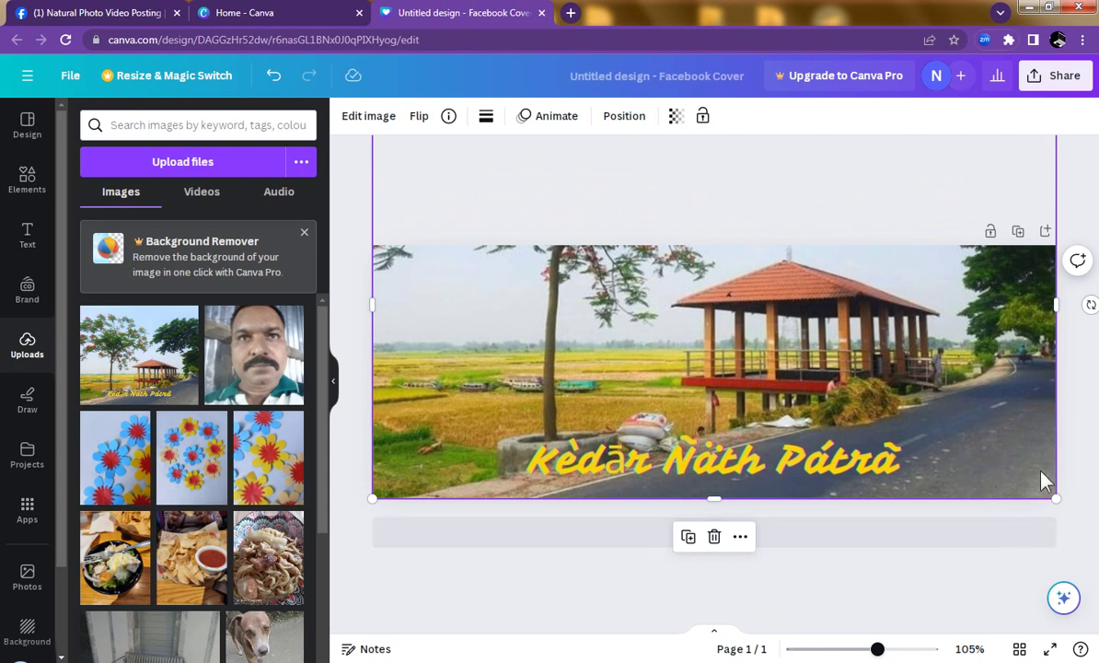
pyautogui.click(1072, 447)
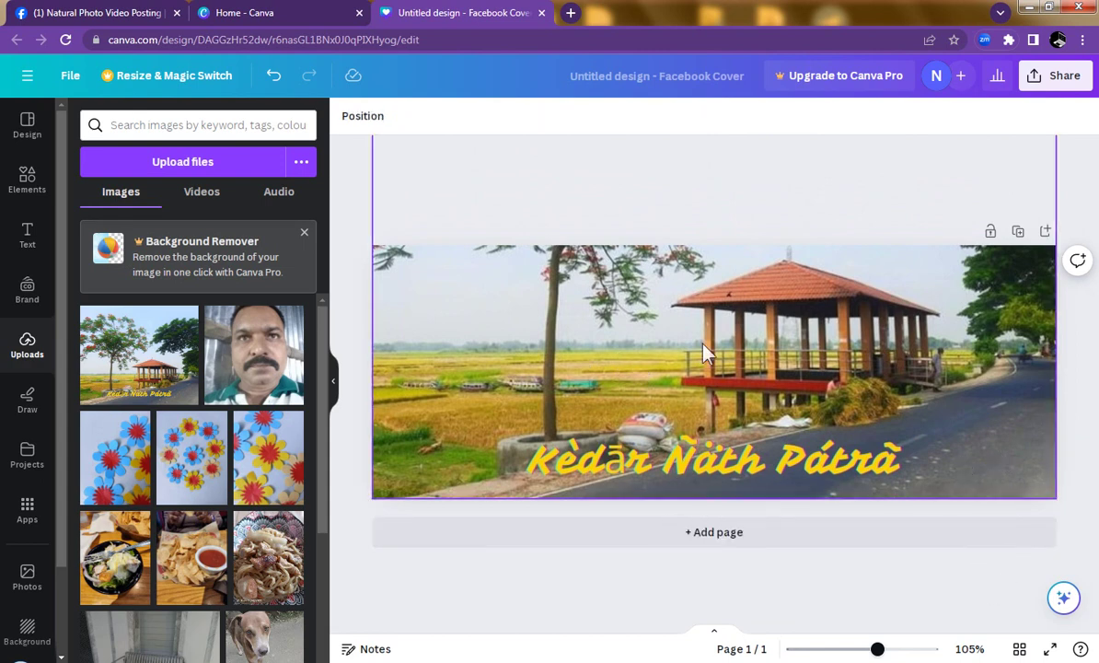
# - Crop the captioned strip off the photo's bottom and move the photo down to fill the cover, keeping the design to one page
pyautogui.click(756, 348)
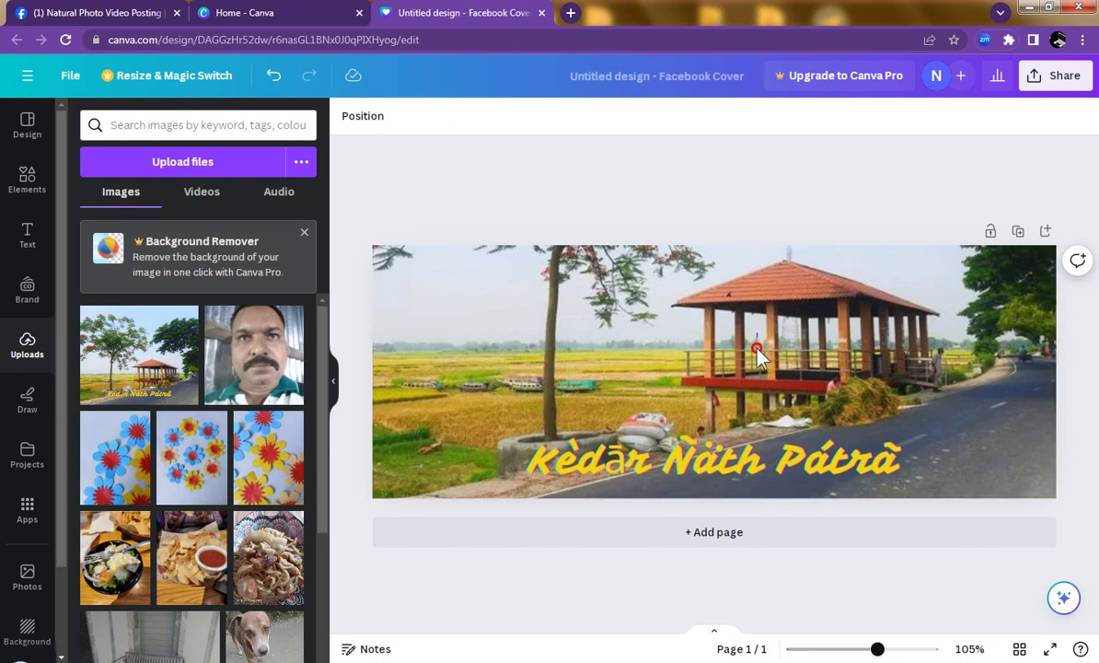
pyautogui.click(668, 387)
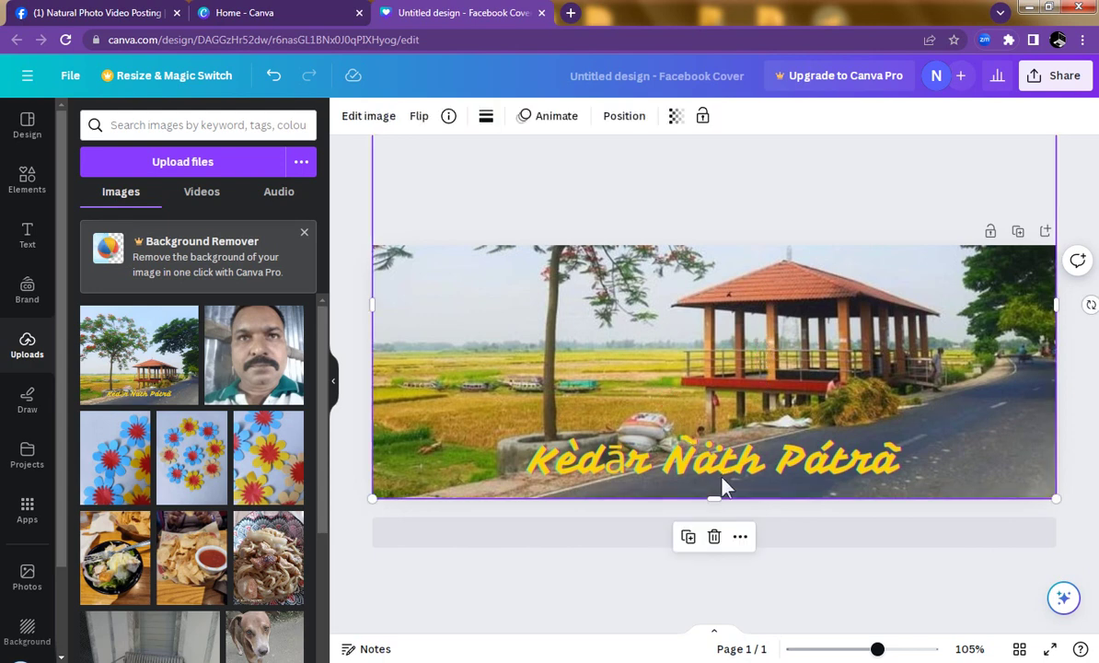
pyautogui.moveTo(713, 497); pyautogui.dragTo(713, 431)
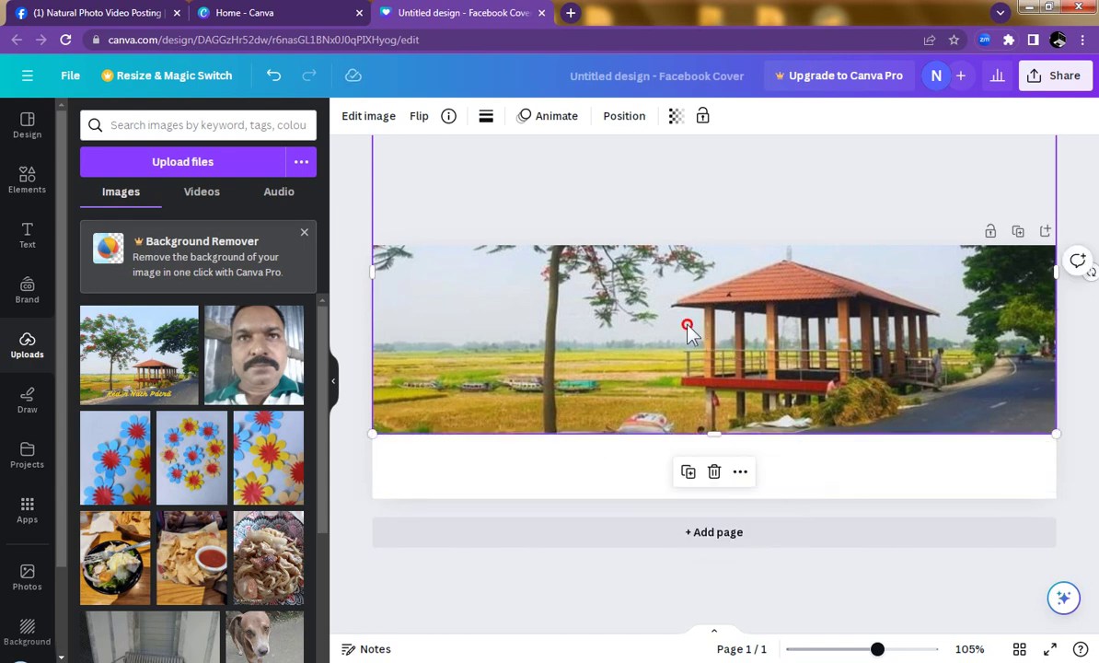
pyautogui.moveTo(687, 321); pyautogui.dragTo(684, 393)
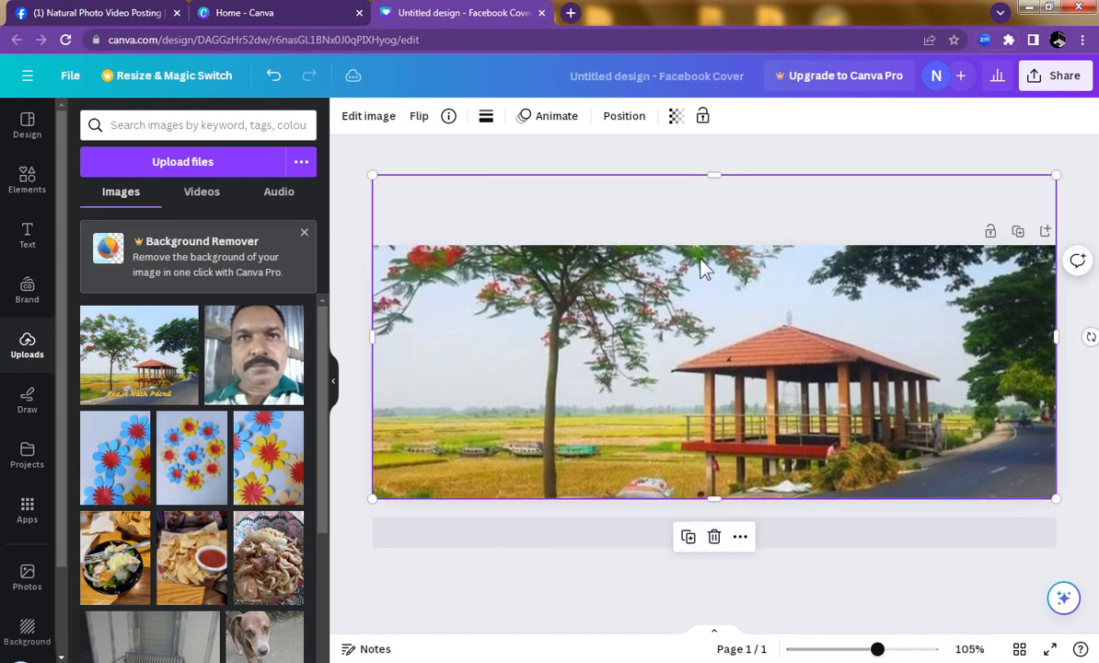
pyautogui.click(959, 538)
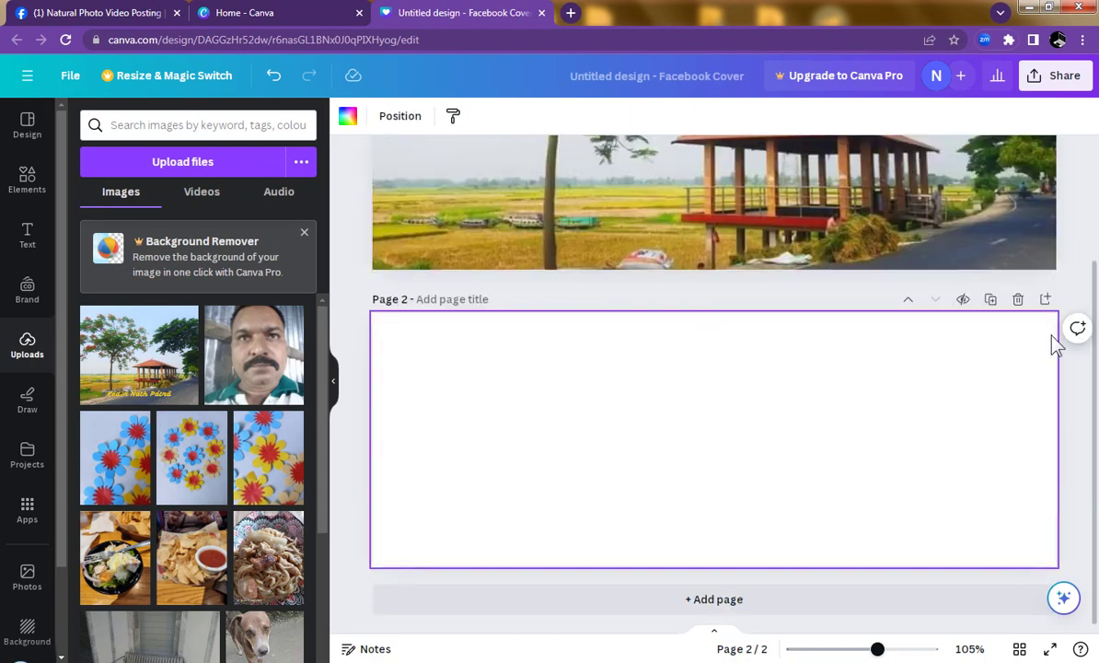
pyautogui.click(1019, 299)
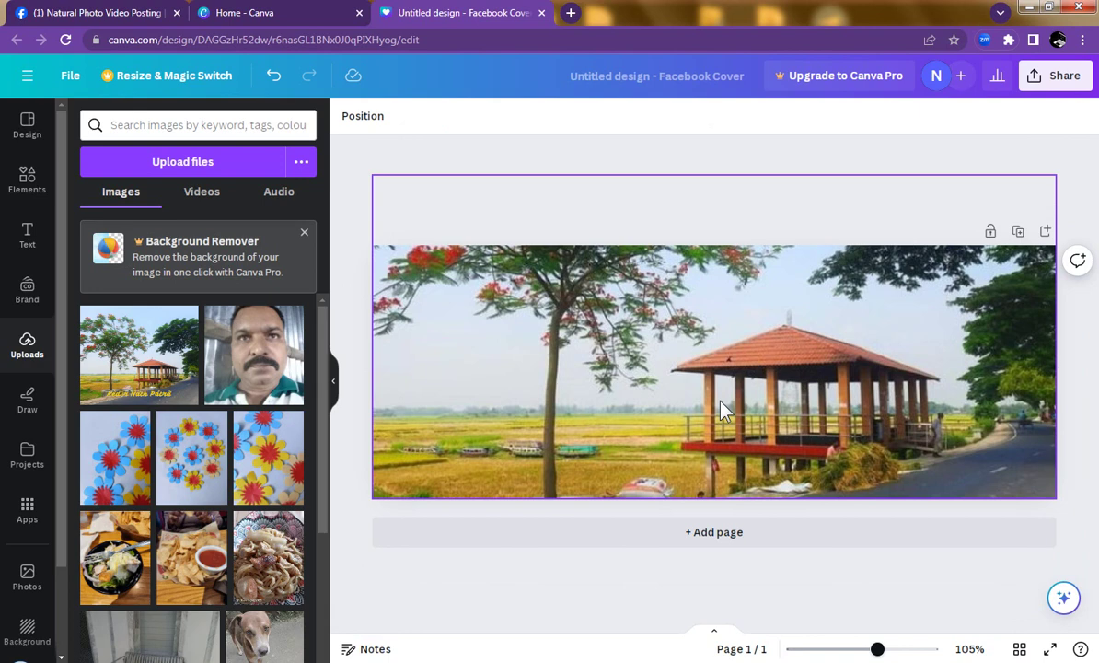
# - Add the recently used "Shine AND SPARKLE!" neon text combination to the cover
pyautogui.click(37, 240)
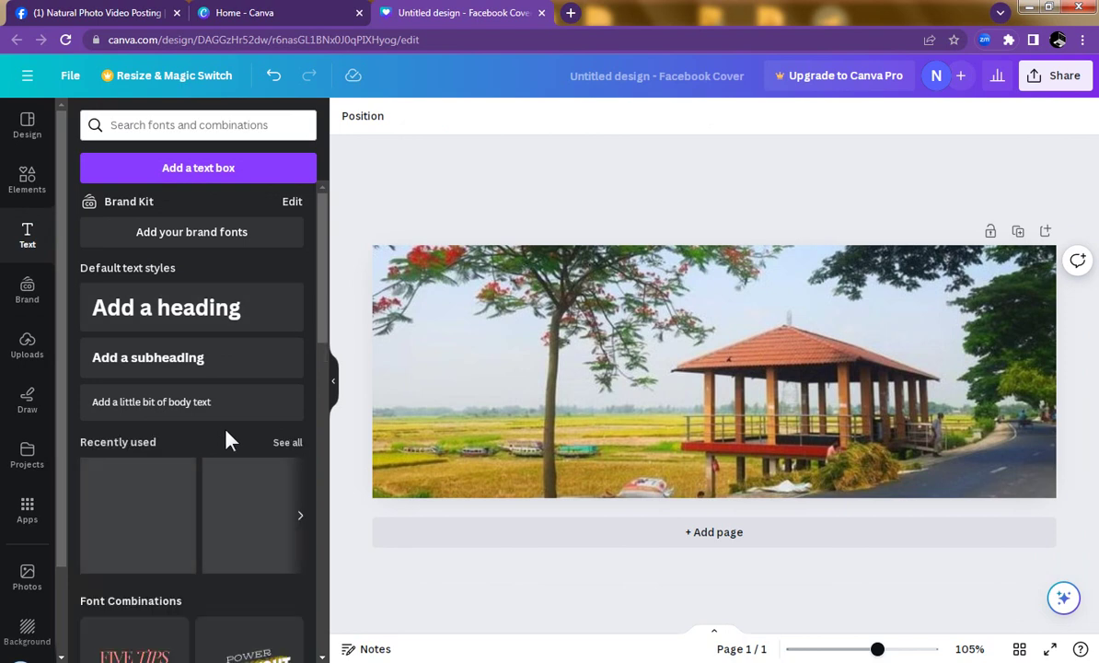
pyautogui.scroll(-1, 228, 440)
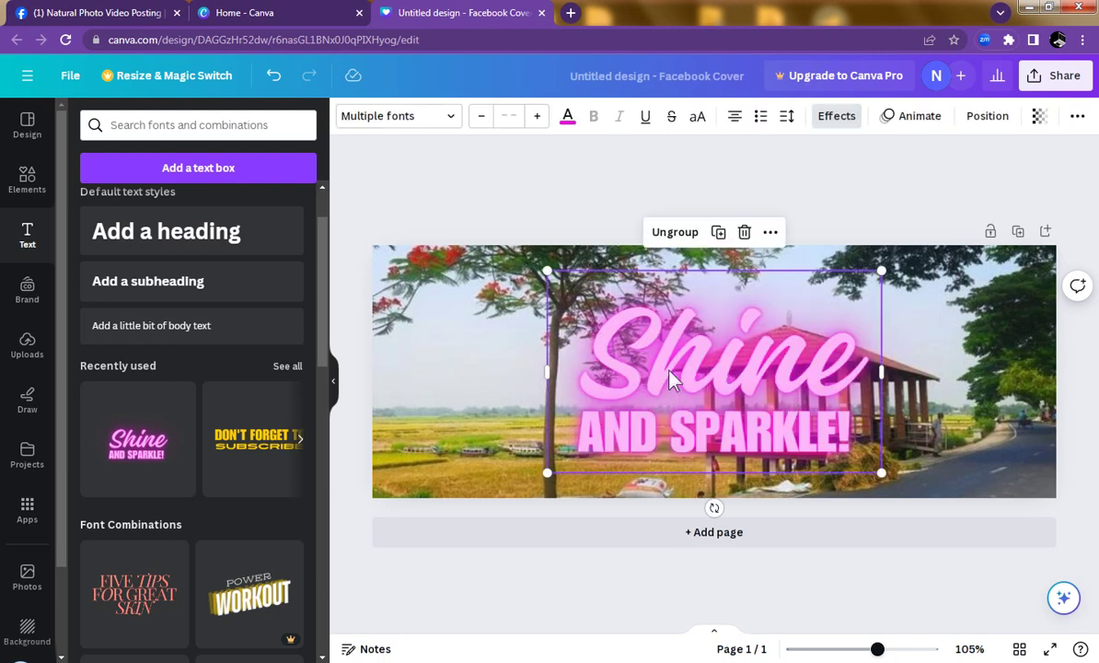
# - Copy the group name "Natural Photo Video Posting" from the Facebook group page and replace the word "Shine" in the cover design with it
pyautogui.click(72, 12)
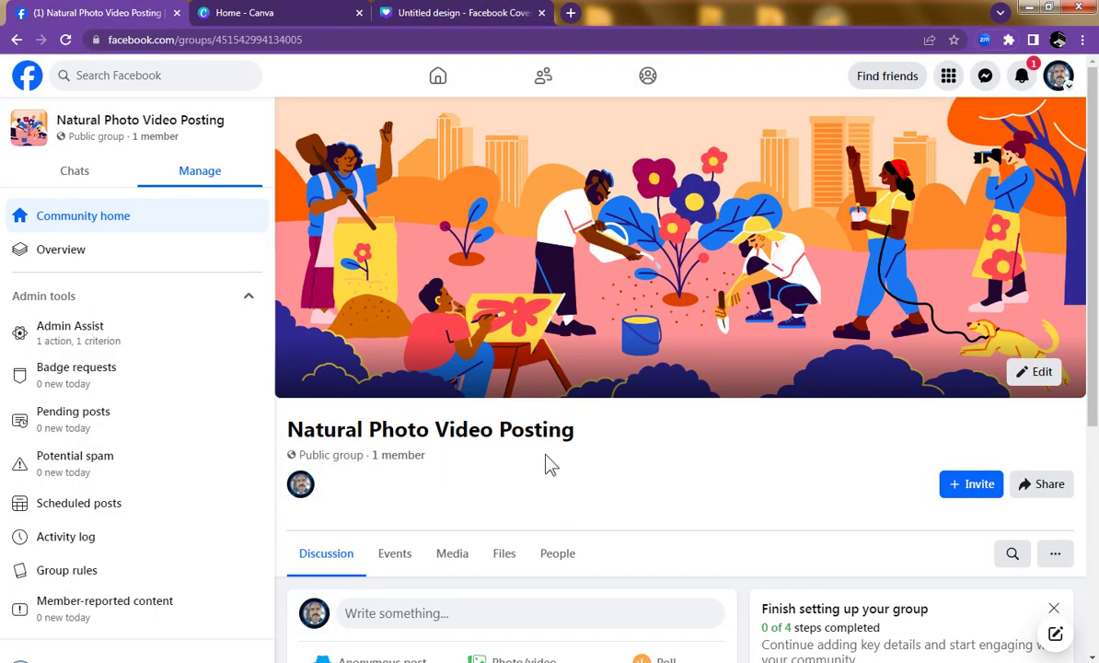
pyautogui.moveTo(288, 436); pyautogui.dragTo(575, 422)
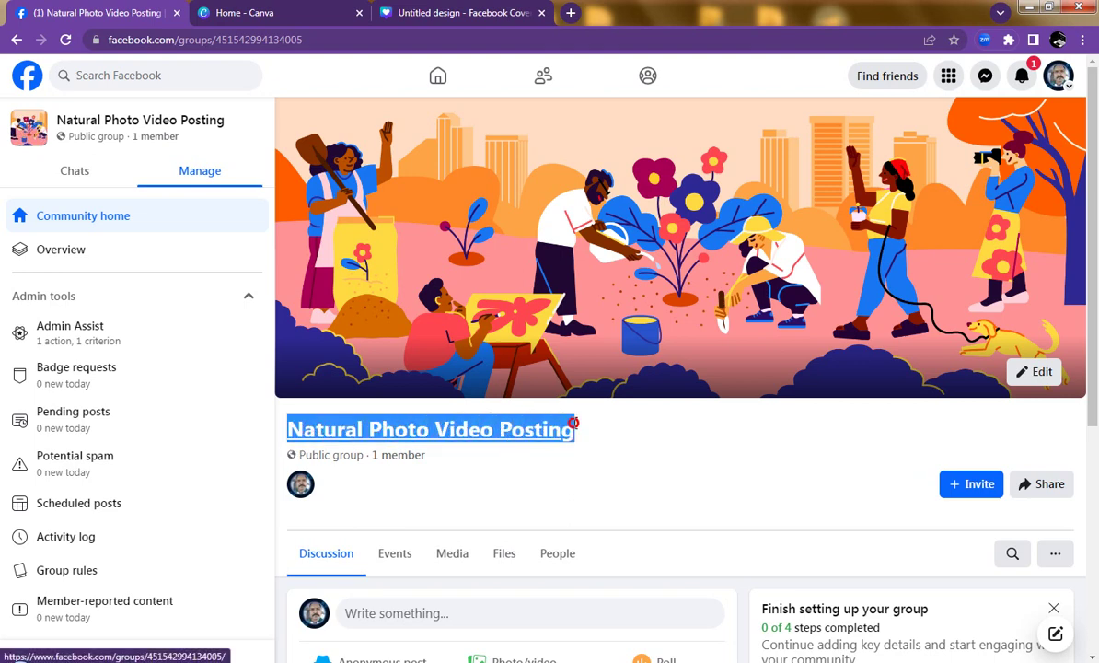
pyautogui.rightClick(542, 434)
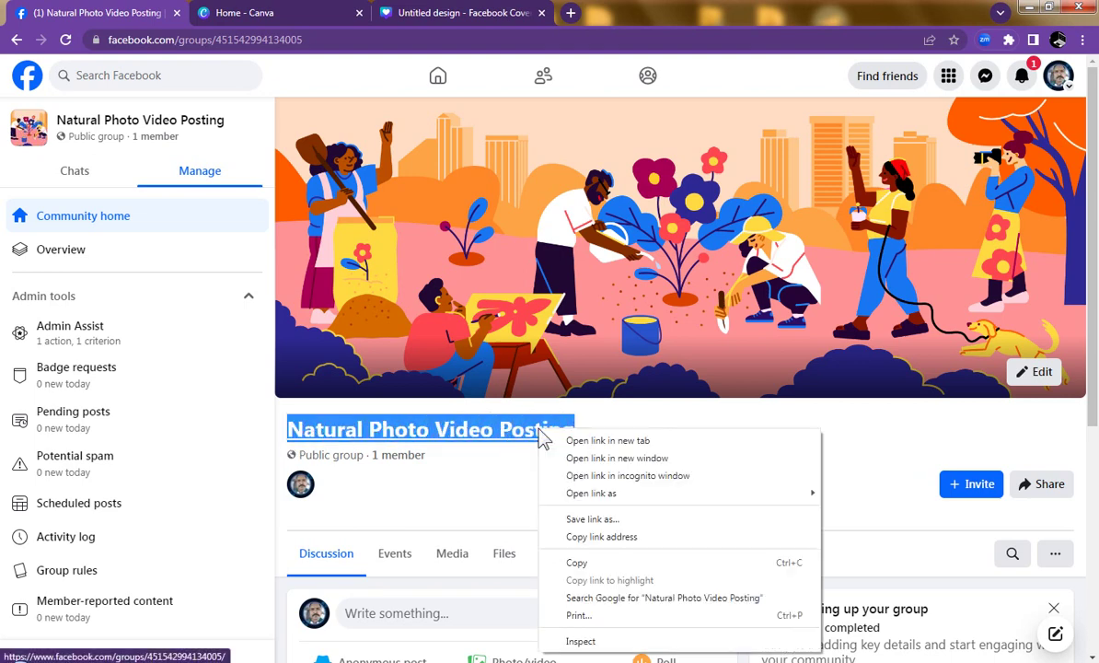
pyautogui.click(580, 562)
pyautogui.click(460, 12)
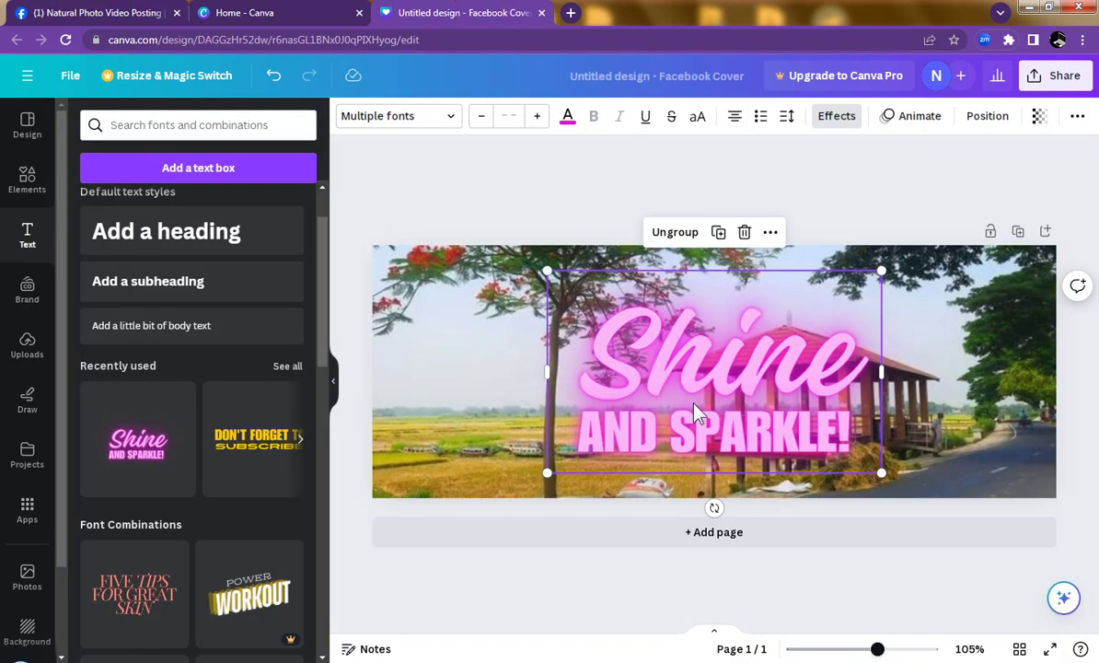
pyautogui.click(728, 370)
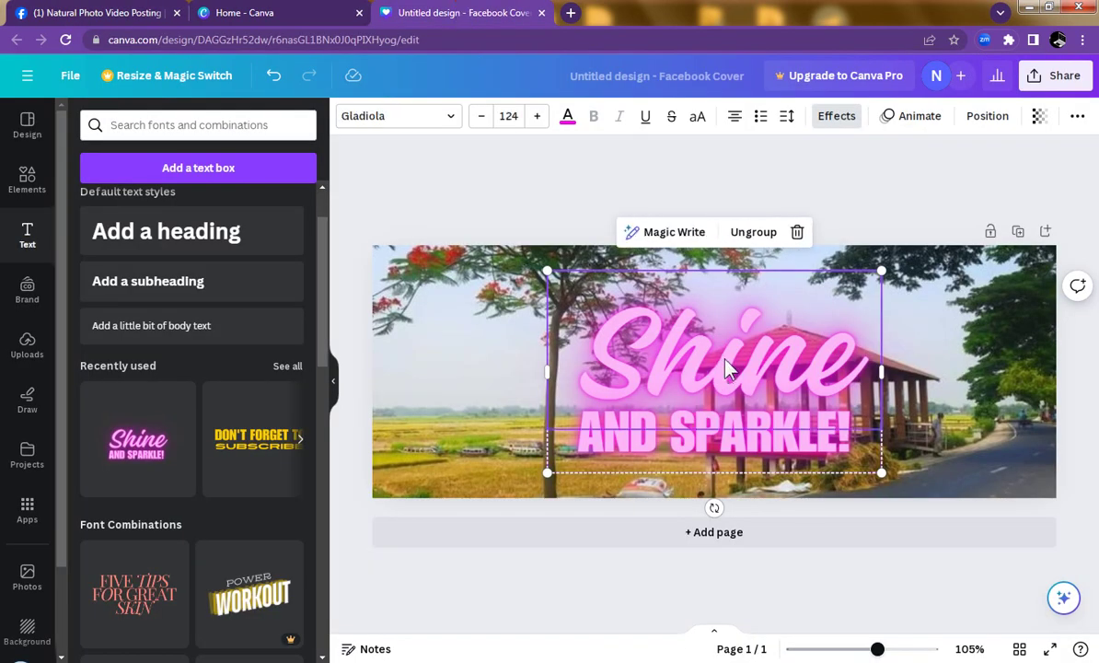
pyautogui.doubleClick(663, 353)
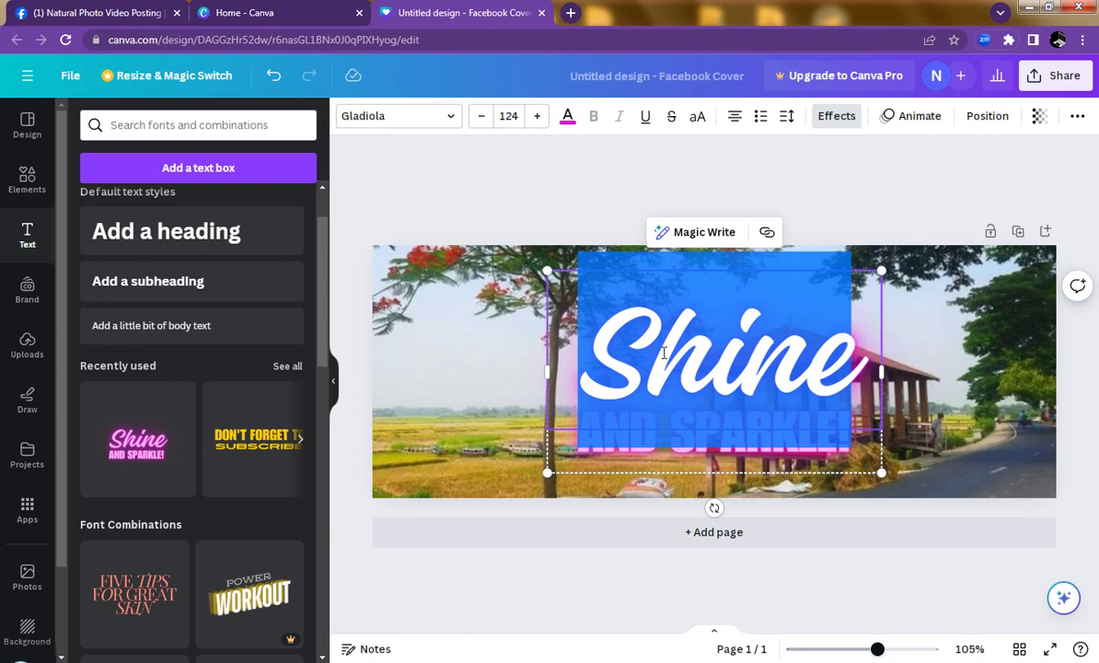
pyautogui.hotkey('ctrl', 'v')
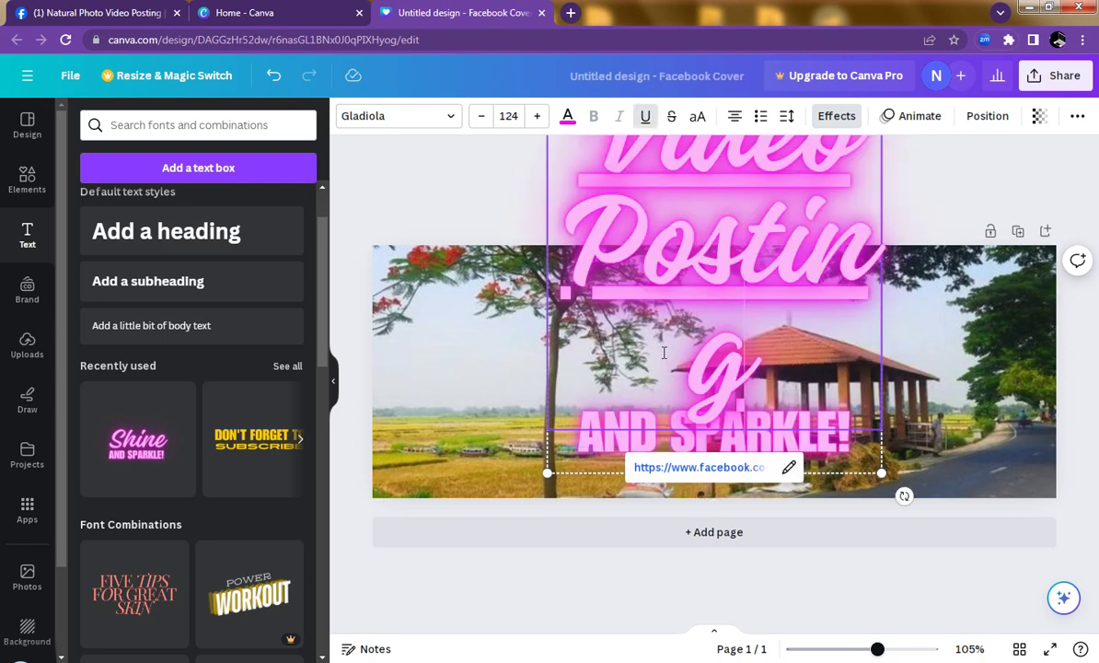
# - Set the "Natural Photo Video Posting" text to font size 72, and scale the text group down to about 69.4
pyautogui.hotkey('ctrl', 'a')
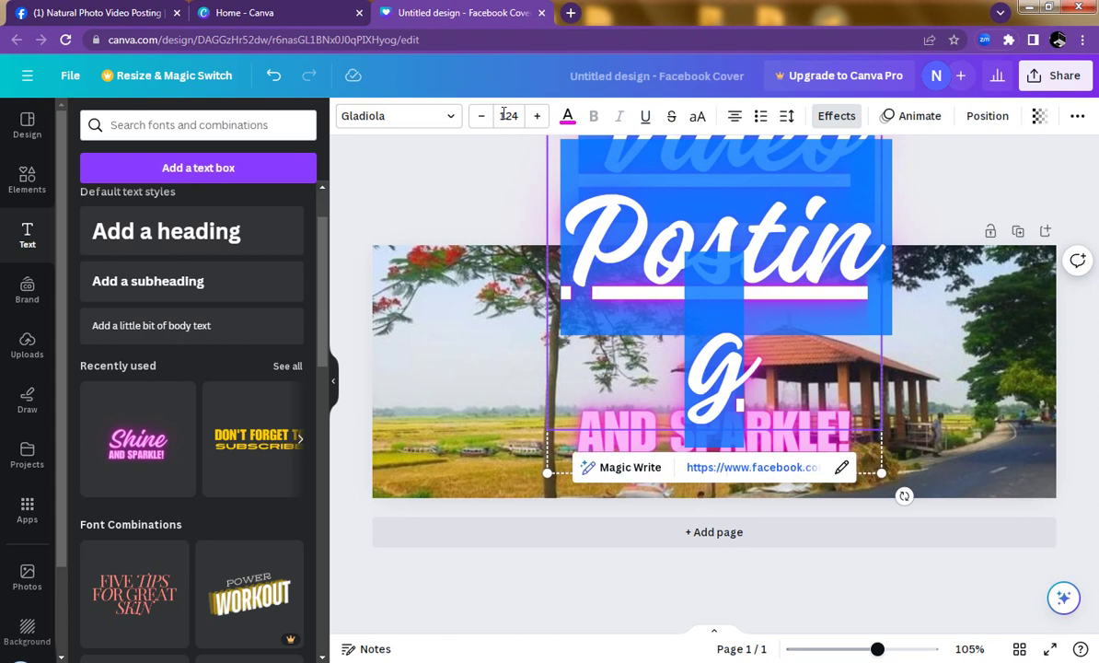
pyautogui.click(508, 115)
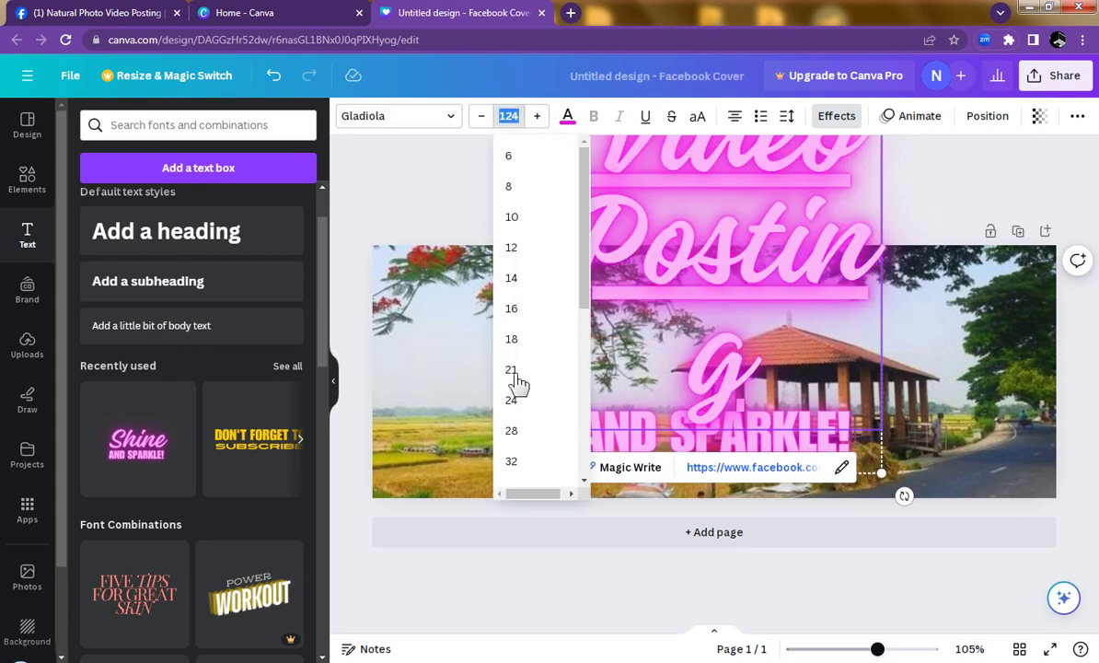
pyautogui.scroll(-3, 515, 385)
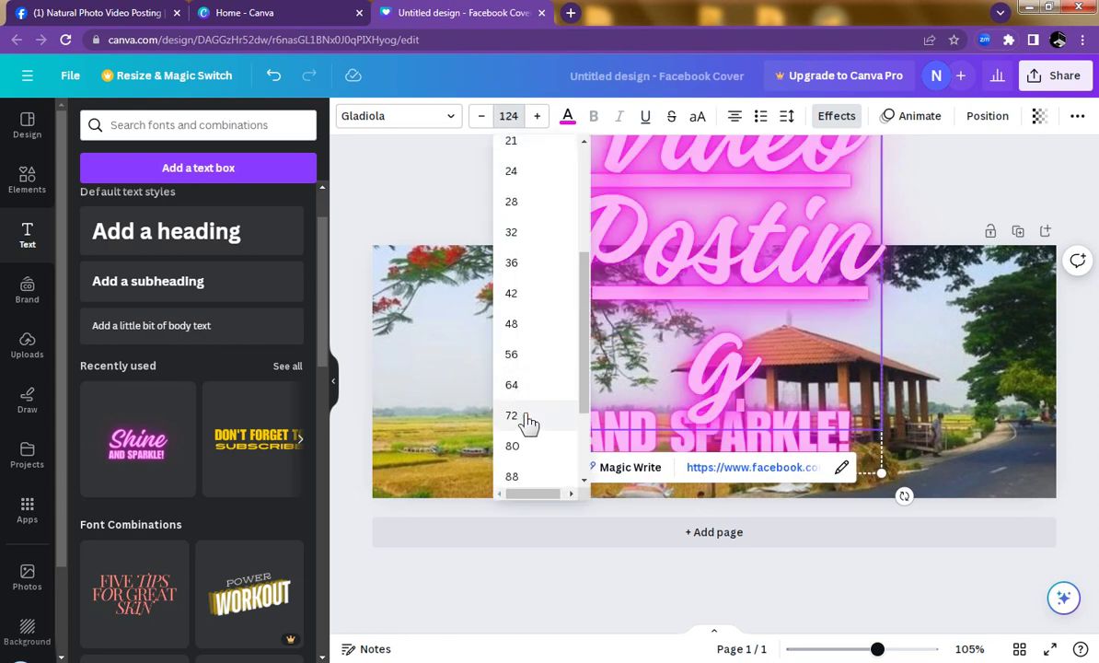
pyautogui.click(512, 415)
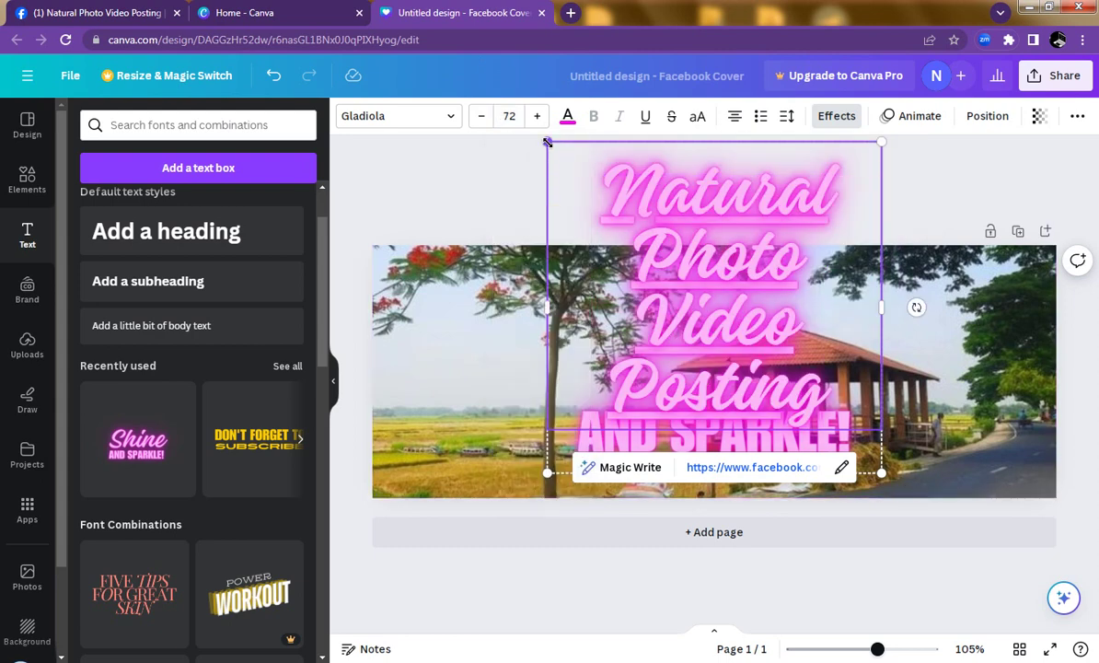
pyautogui.moveTo(446, 273); pyautogui.dragTo(393, 321)
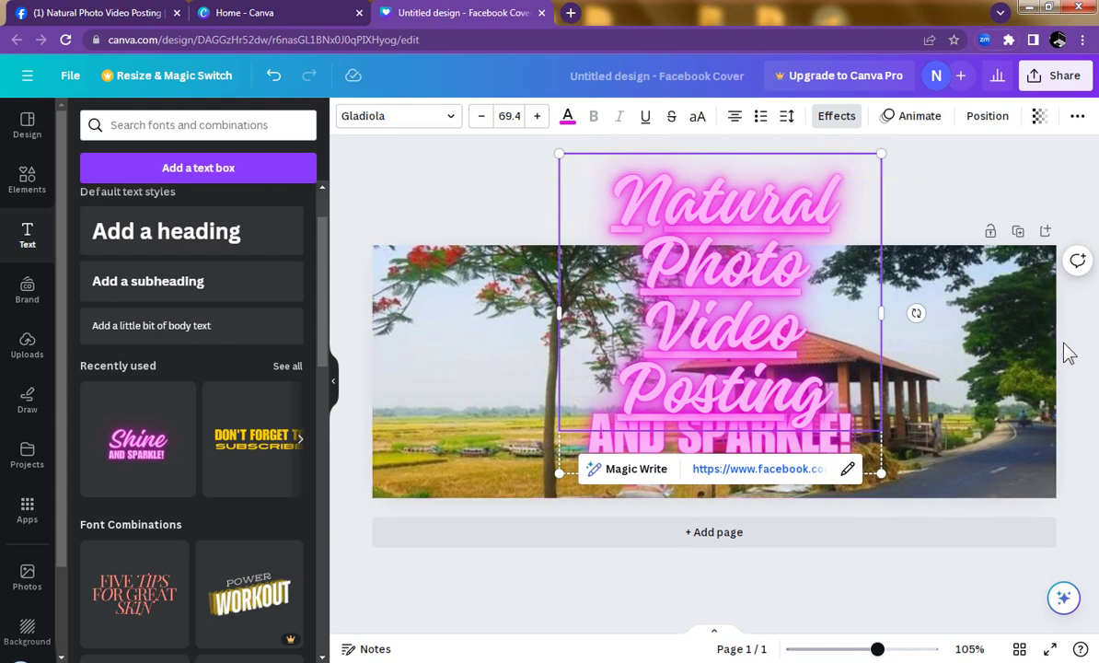
pyautogui.click(954, 229)
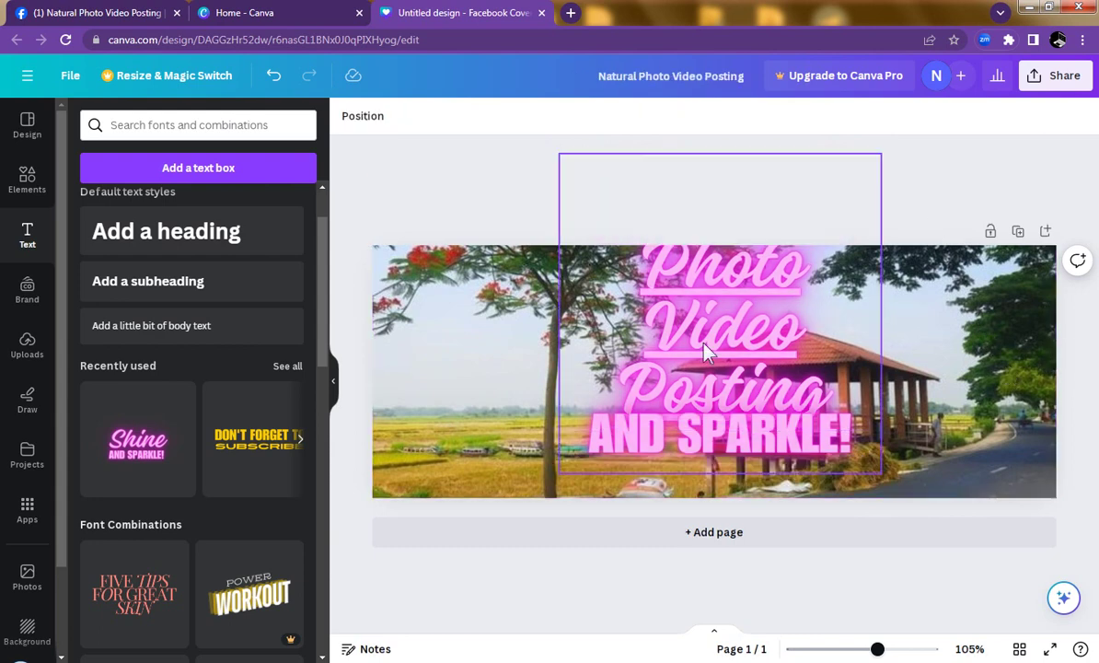
# - Ungroup the neon text combination and select the "Natural Photo Video Posting" text on its own
pyautogui.click(692, 364)
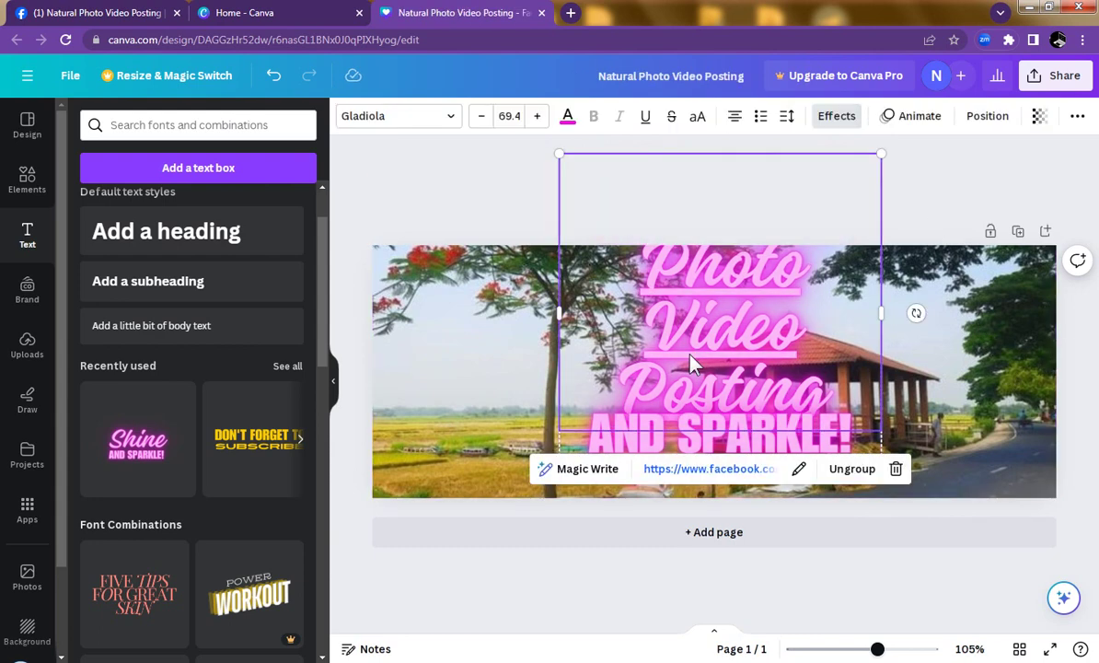
pyautogui.click(853, 468)
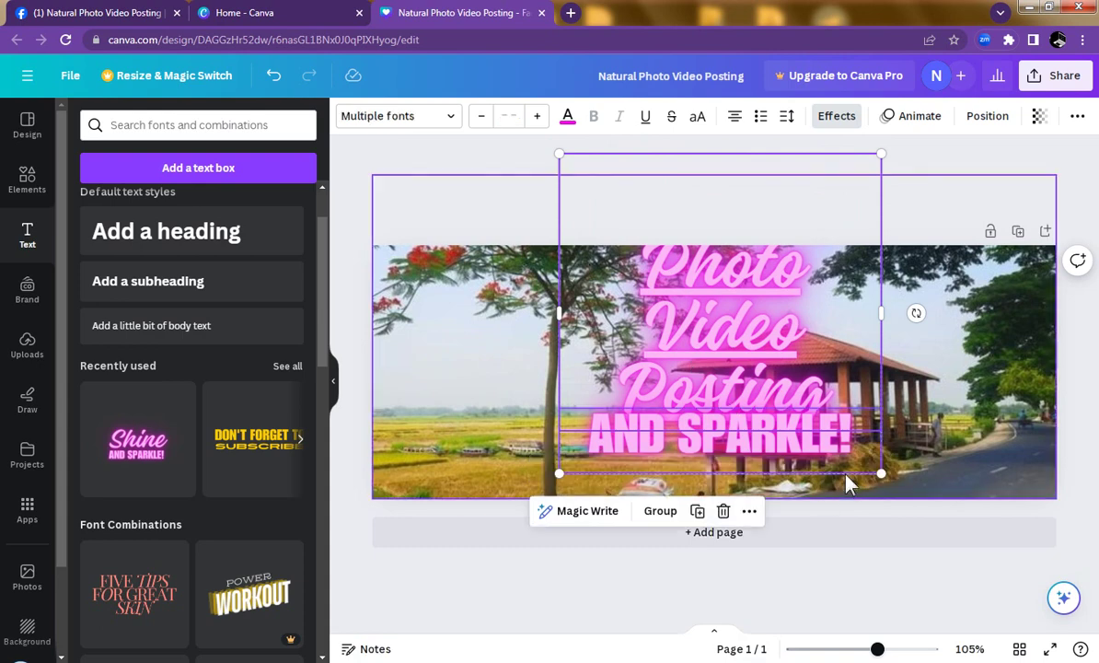
pyautogui.press('Escape')
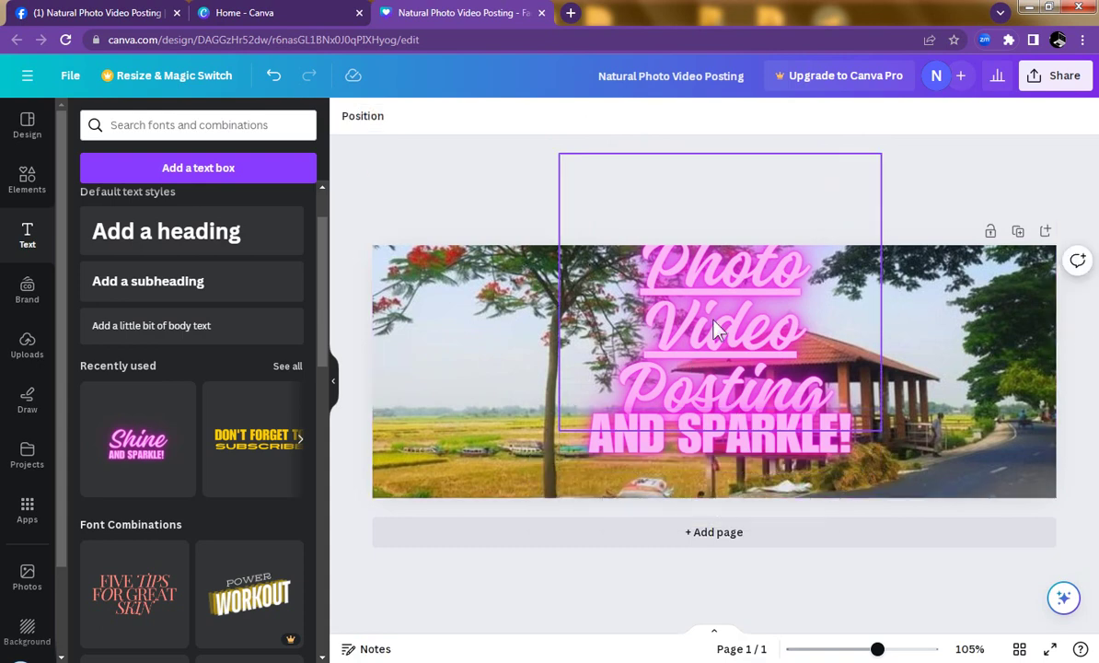
pyautogui.click(695, 318)
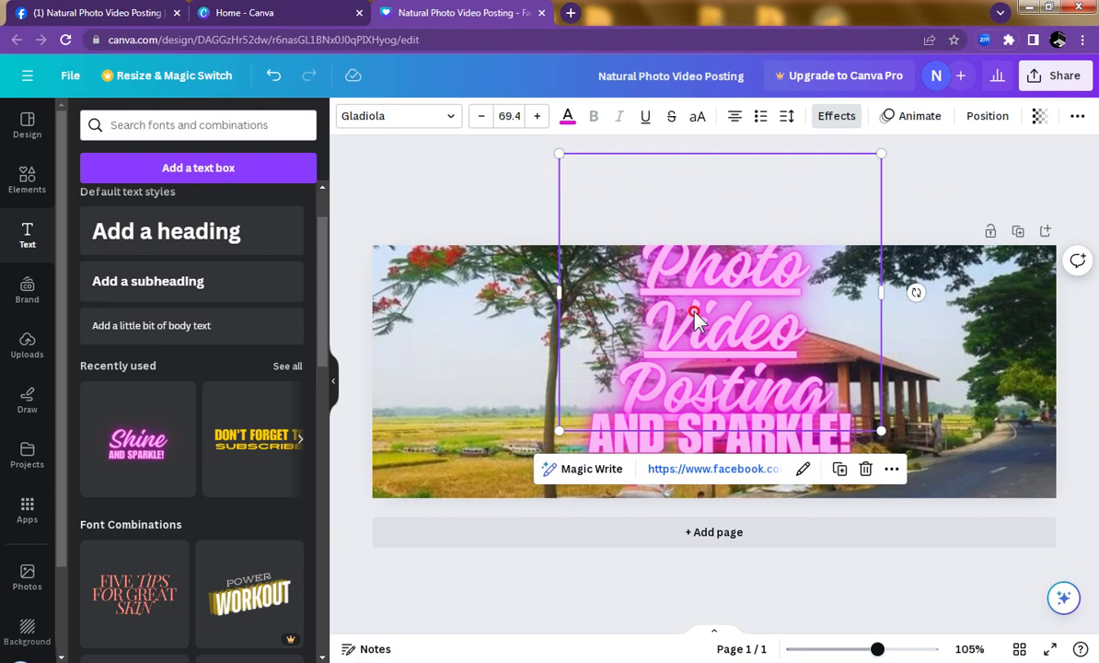
# - Move the "Natural Photo Video Posting" text to the left side of the cover and scale it down to about 47.6
pyautogui.moveTo(692, 319); pyautogui.dragTo(505, 405)
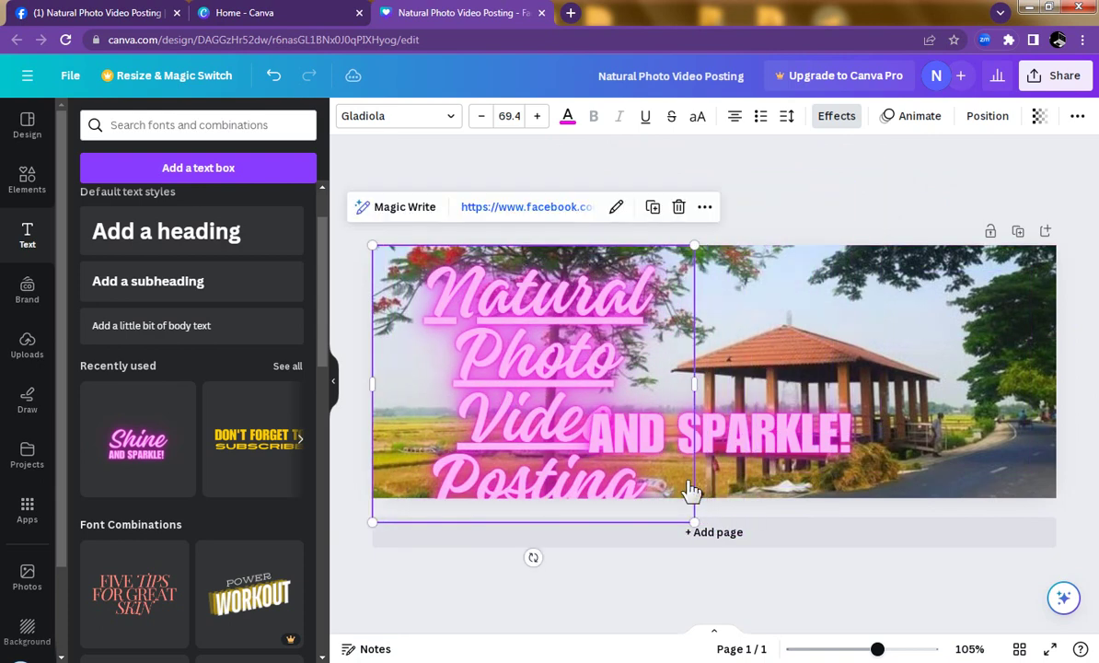
pyautogui.moveTo(695, 522); pyautogui.dragTo(594, 331)
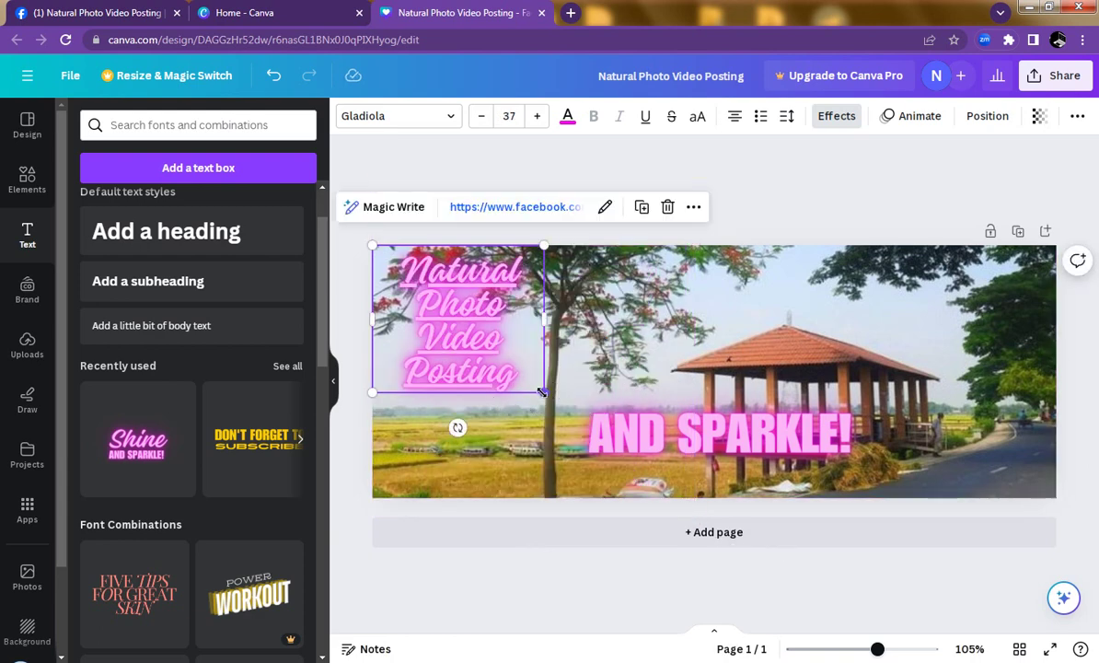
pyautogui.moveTo(542, 393); pyautogui.dragTo(574, 453)
pyautogui.moveTo(524, 395); pyautogui.dragTo(524, 397)
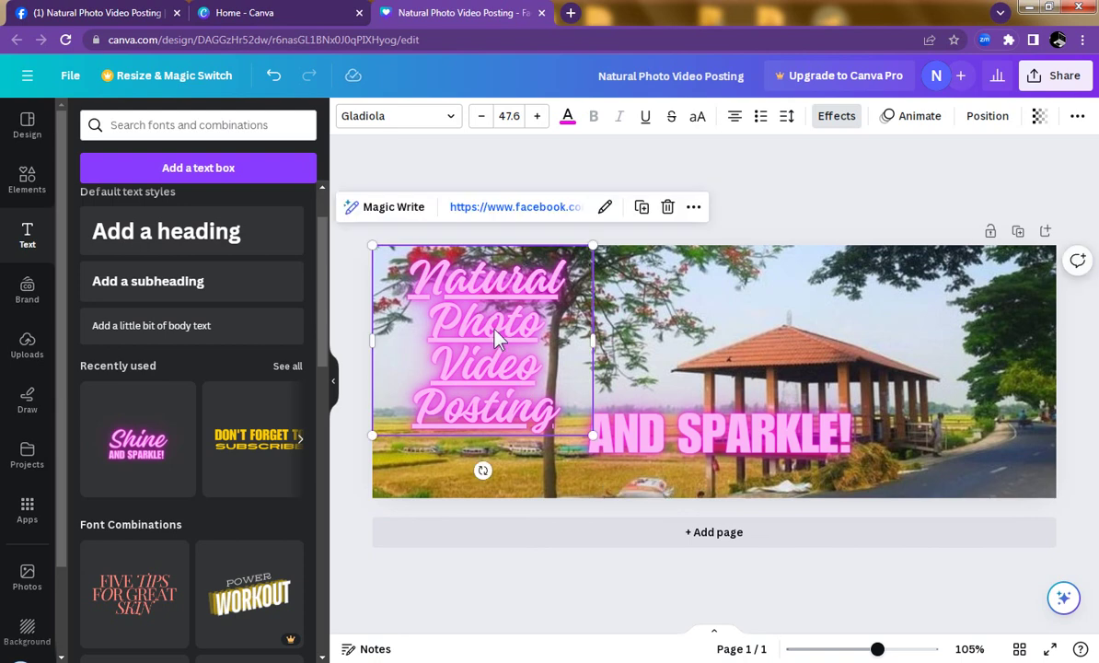
pyautogui.moveTo(494, 339); pyautogui.dragTo(492, 364)
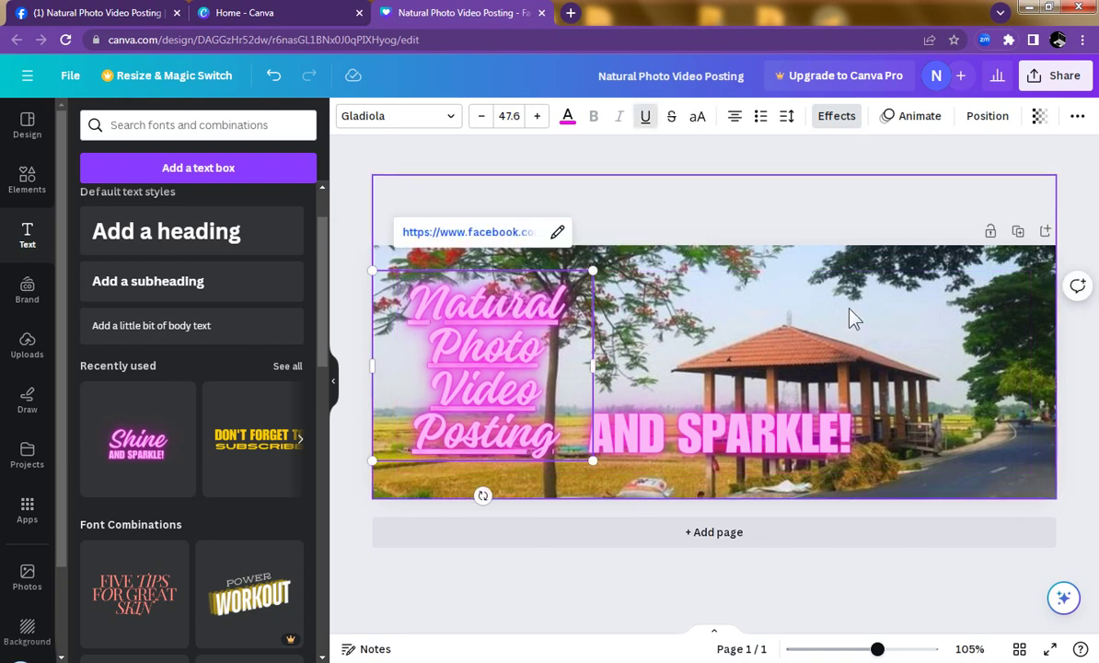
pyautogui.click(807, 370)
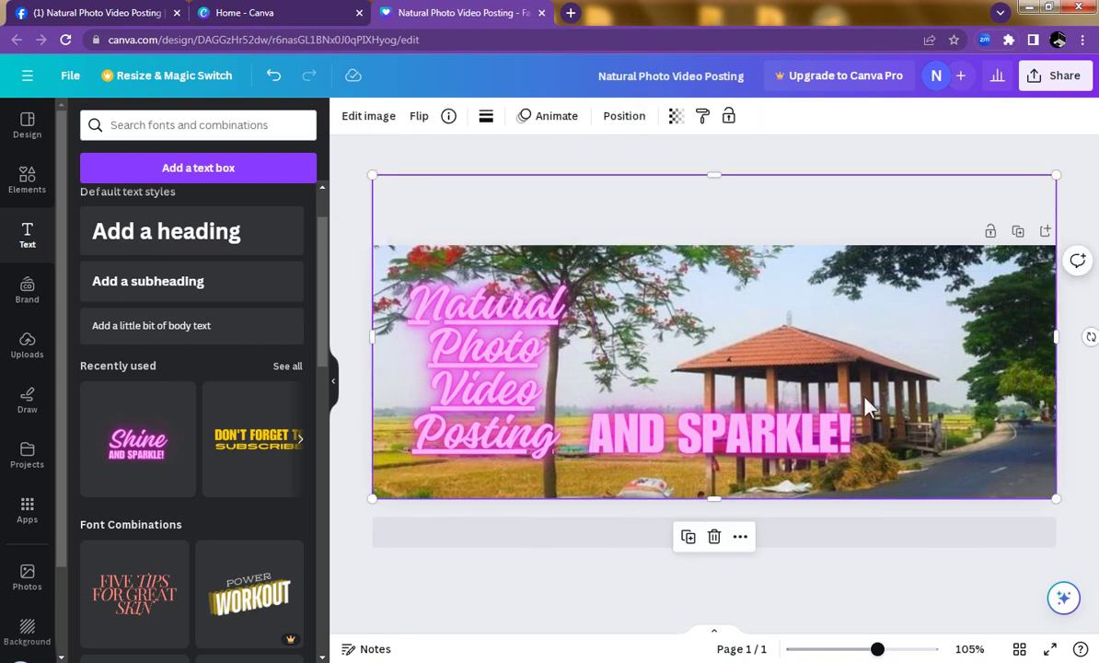
# - Shift the "AND SPARKLE!" text to the right and replace its wording with "PUBLIC IMAGE /VIDEO POSTING GROUP"
pyautogui.click(710, 445)
pyautogui.moveTo(710, 444); pyautogui.dragTo(797, 443)
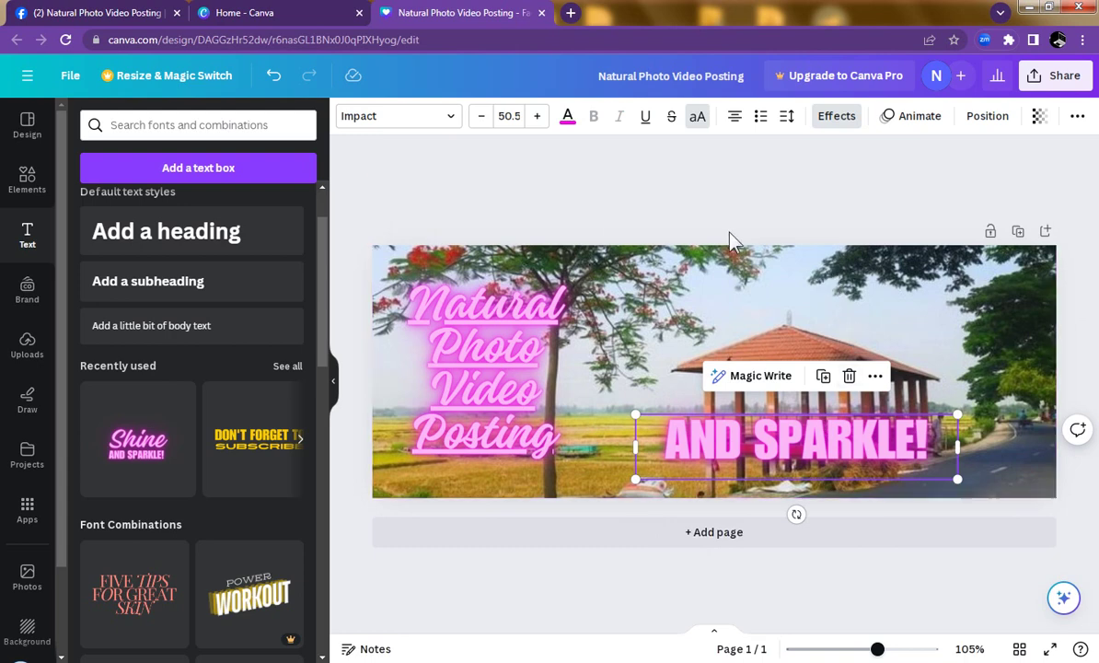
pyautogui.doubleClick(727, 442)
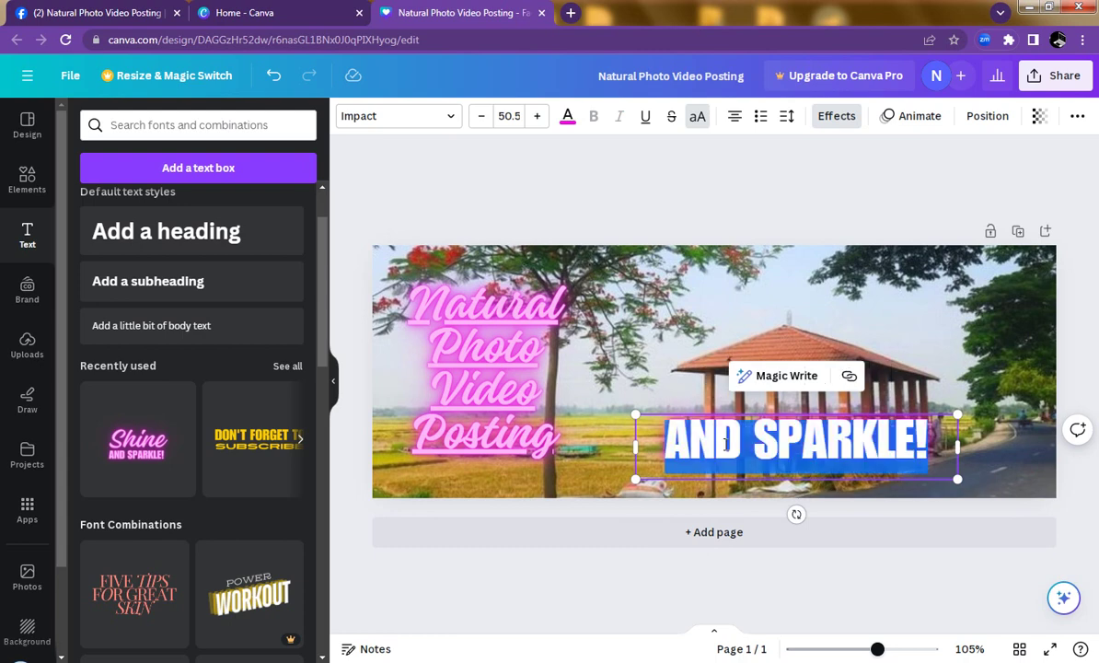
pyautogui.write('PUB')
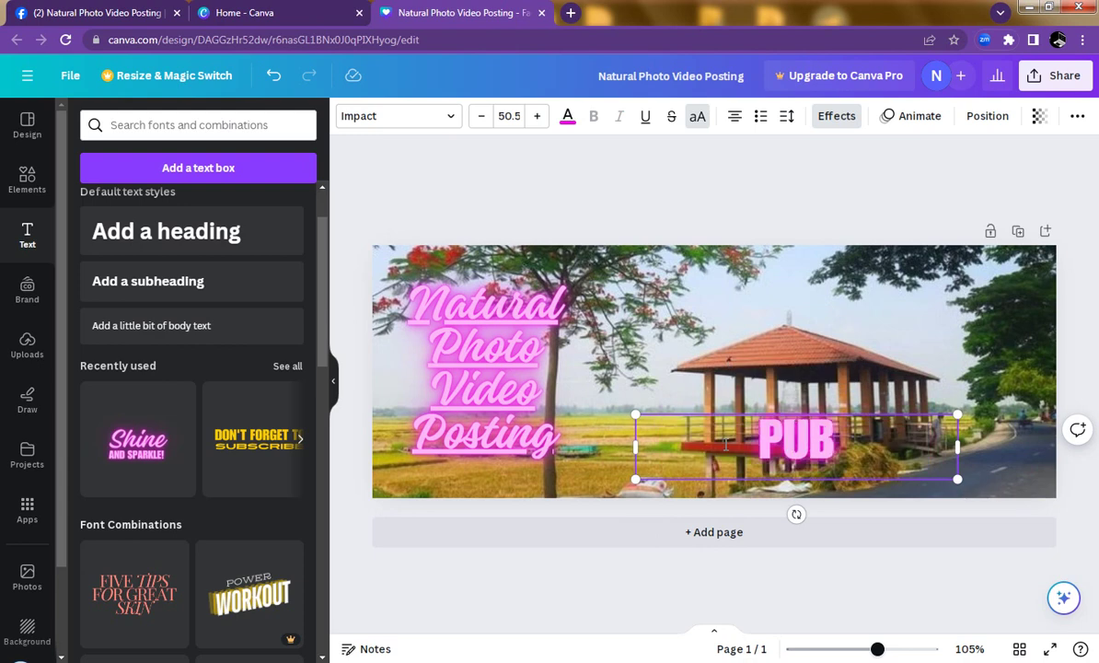
pyautogui.write('LIC')
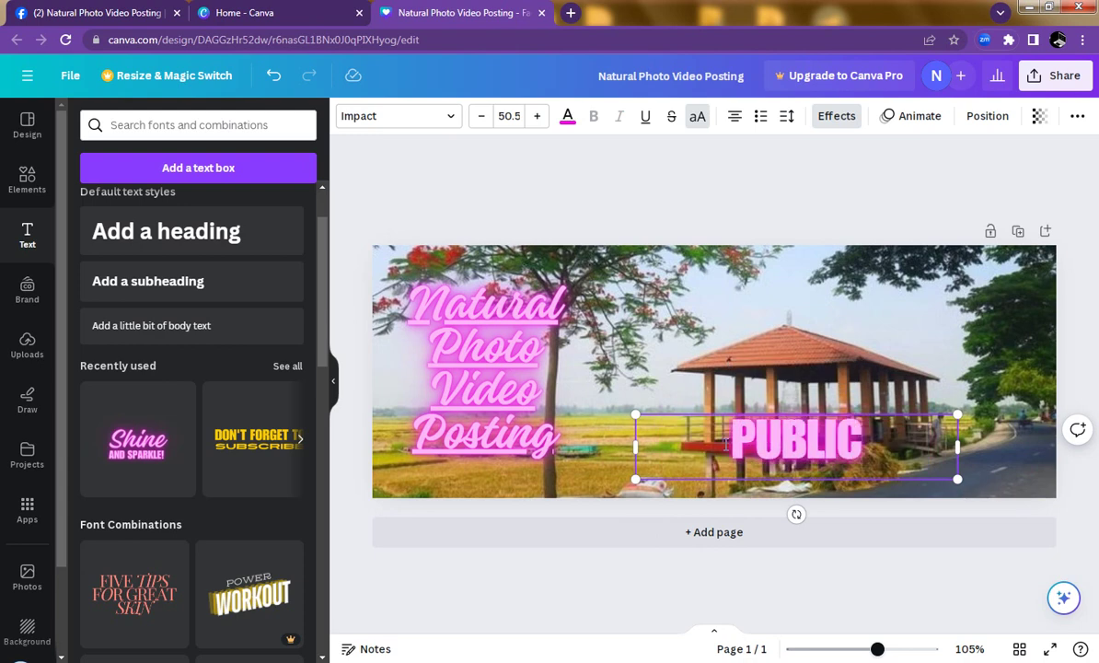
pyautogui.write(' IMAG')
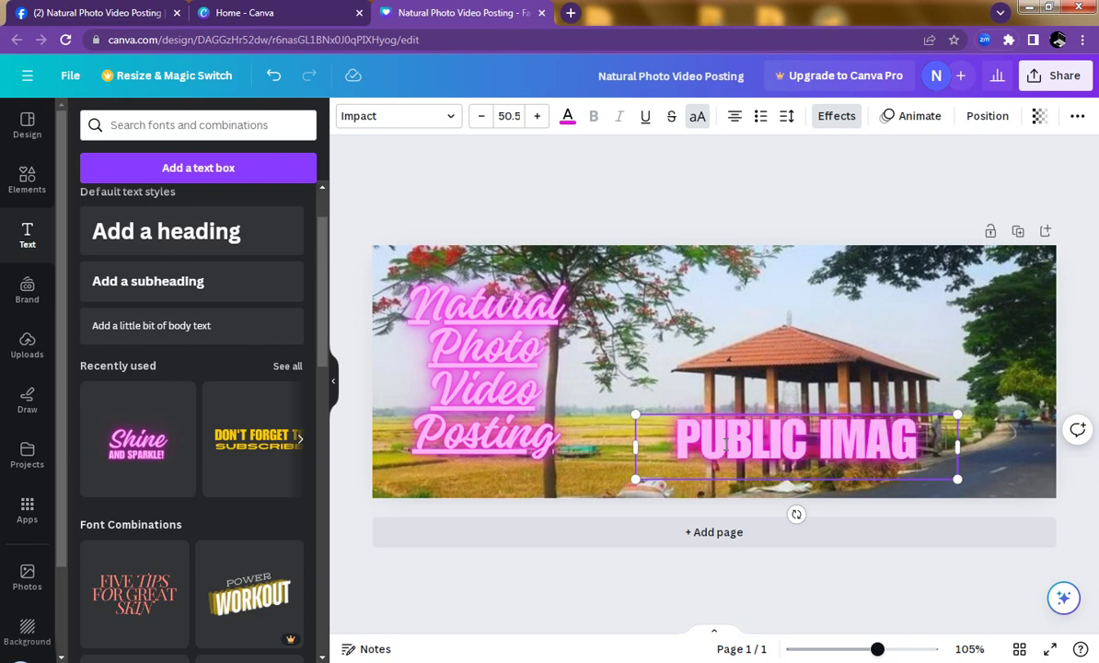
pyautogui.write('E PO')
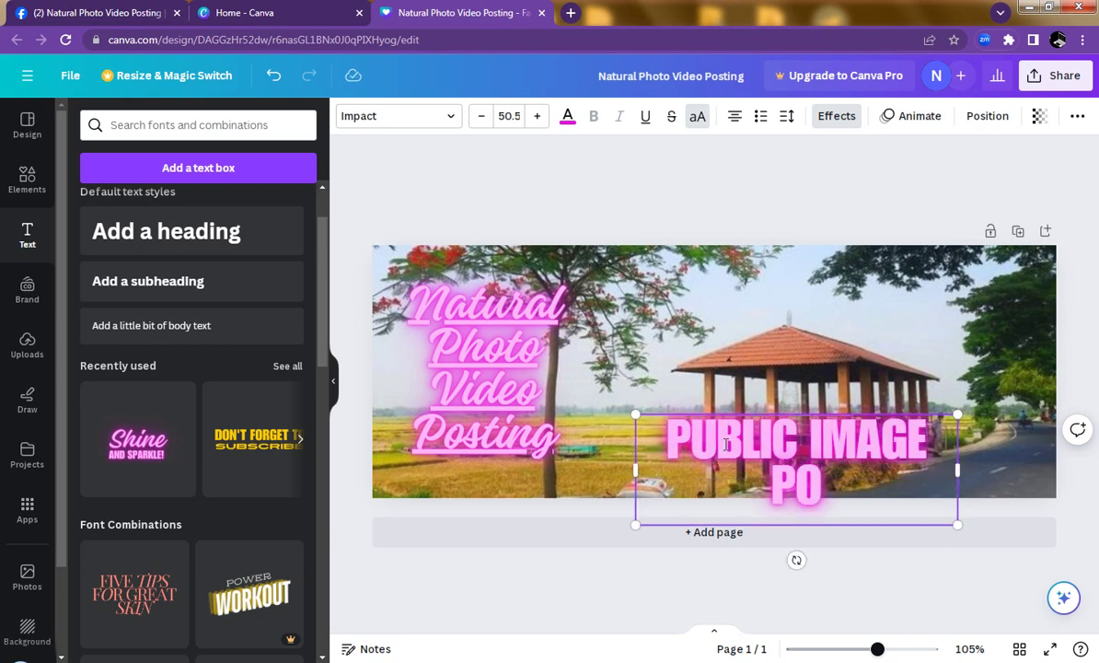
pyautogui.press('BackSpace')
pyautogui.press('BackSpace')
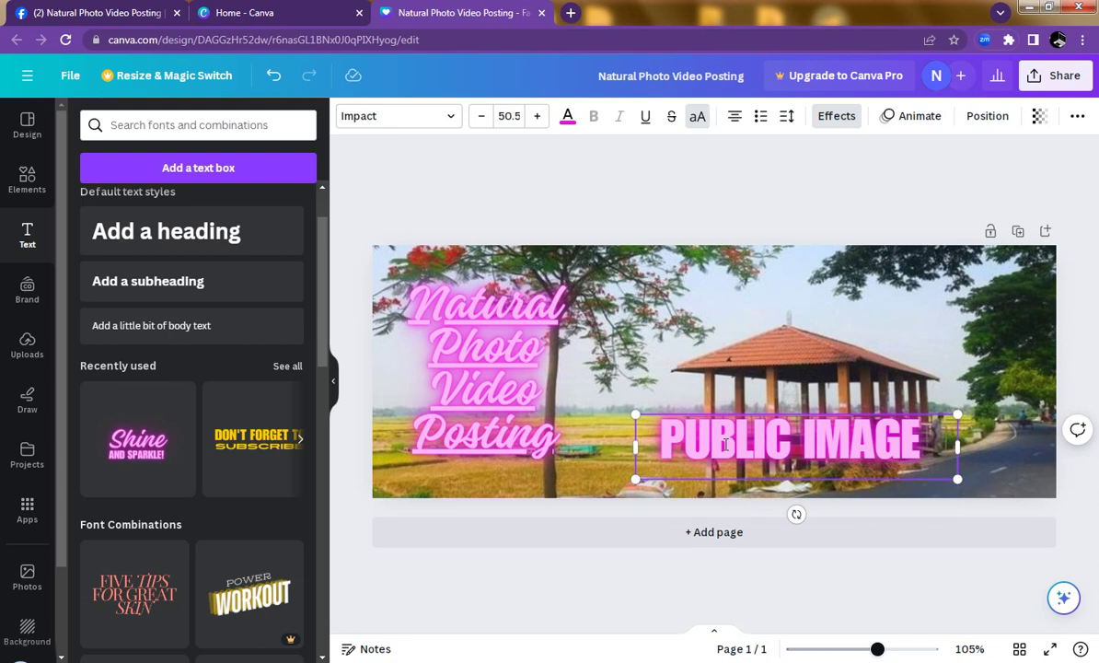
pyautogui.write('/VIDEO')
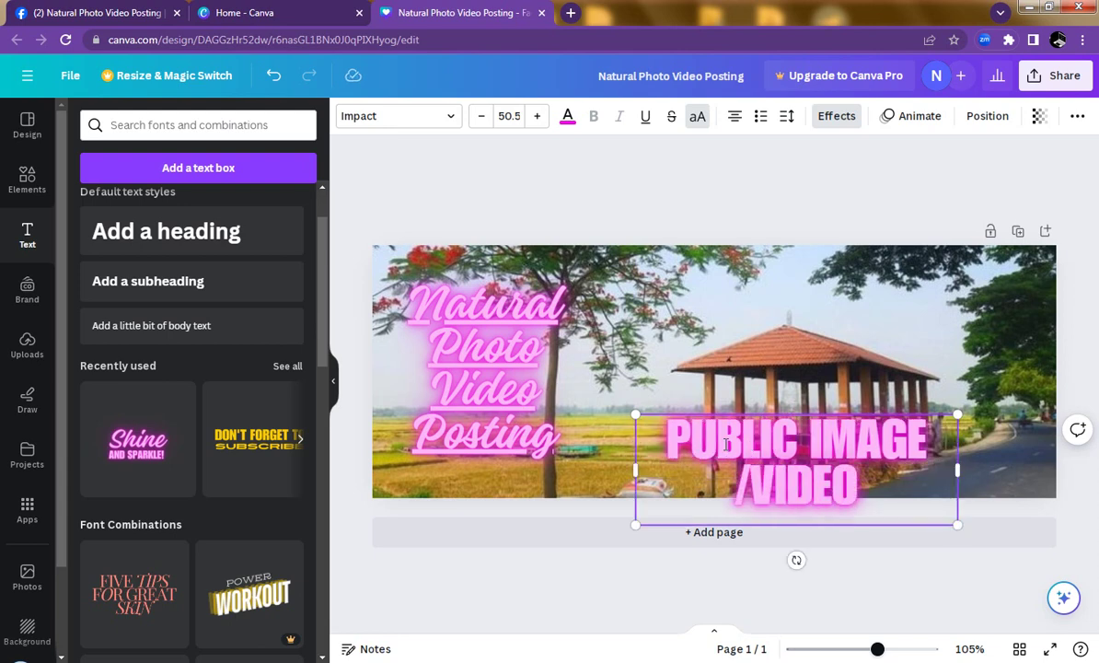
pyautogui.write(' POSTING')
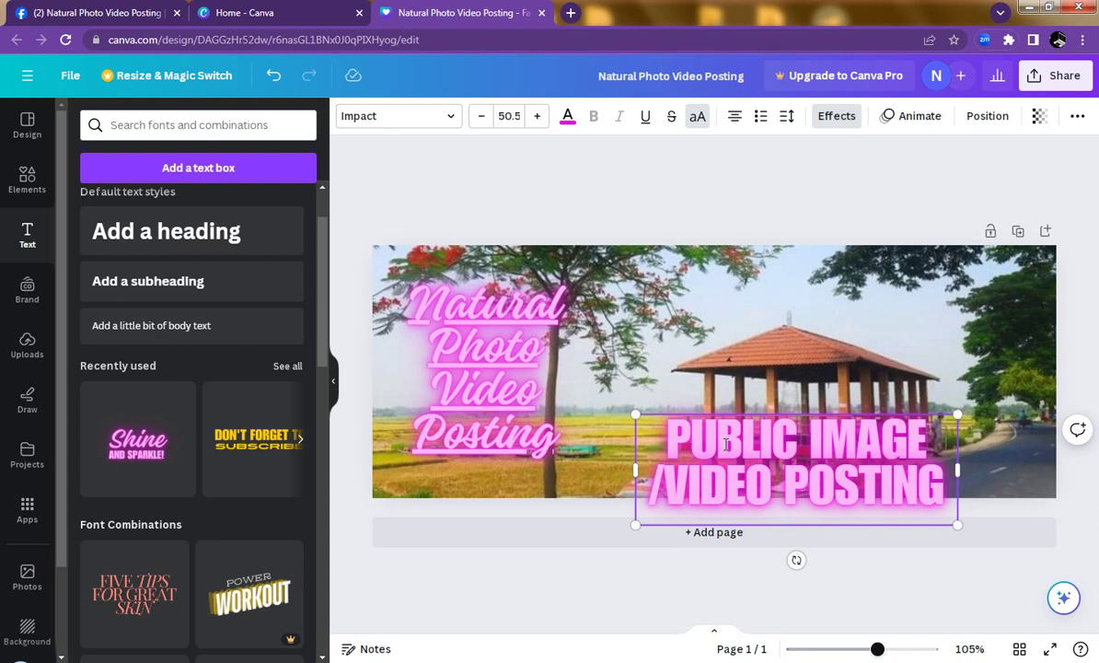
pyautogui.write('GROUP')
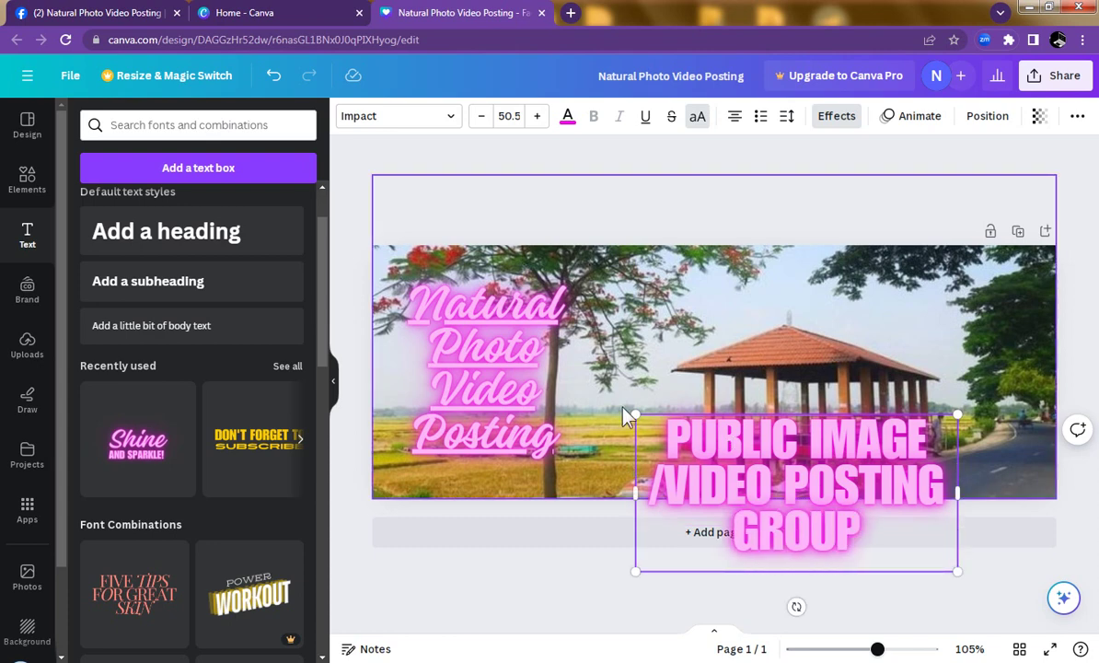
# - Scale the "PUBLIC IMAGE /VIDEO POSTING GROUP" text down to about 34.4 and widen its box to fit one line
pyautogui.moveTo(634, 414); pyautogui.dragTo(577, 386)
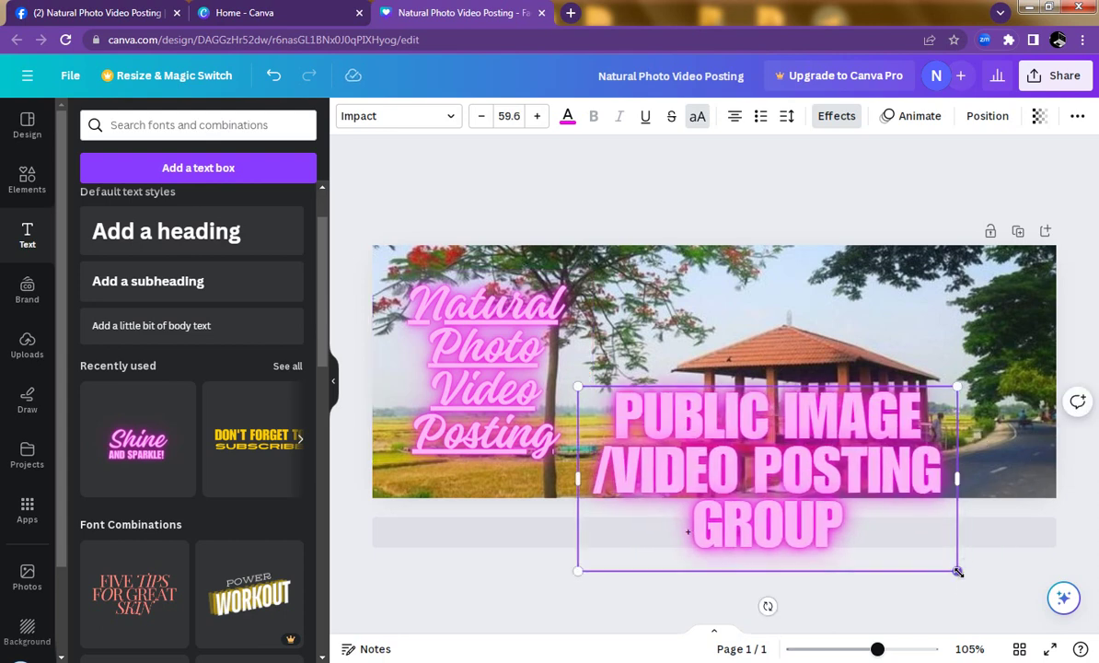
pyautogui.moveTo(958, 572); pyautogui.dragTo(803, 432)
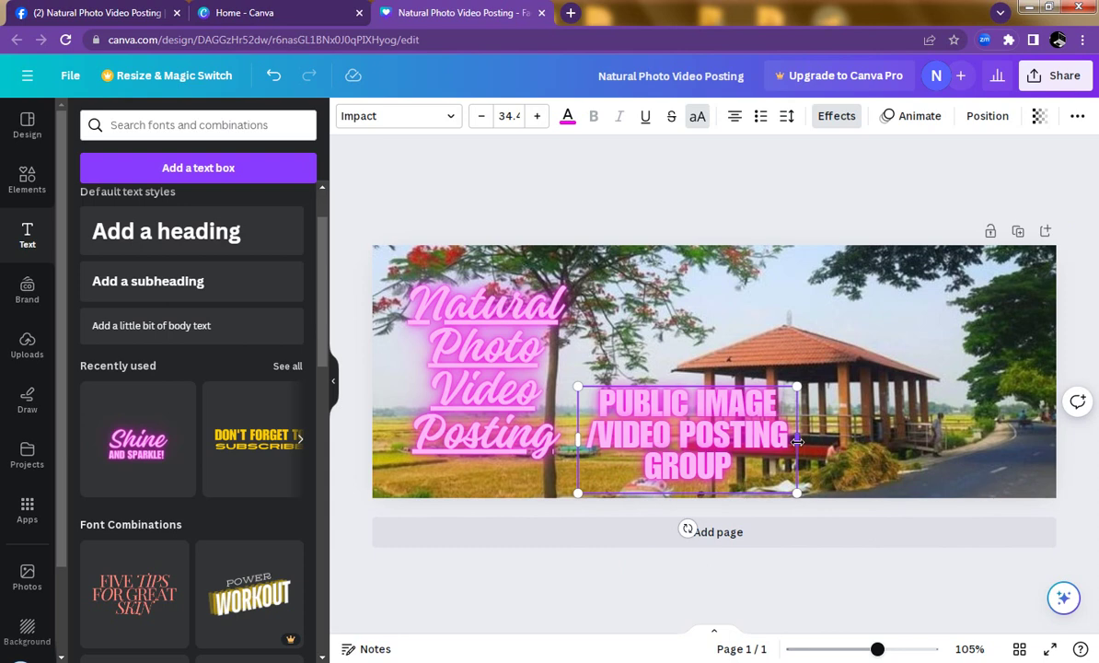
pyautogui.moveTo(797, 438); pyautogui.dragTo(1058, 440)
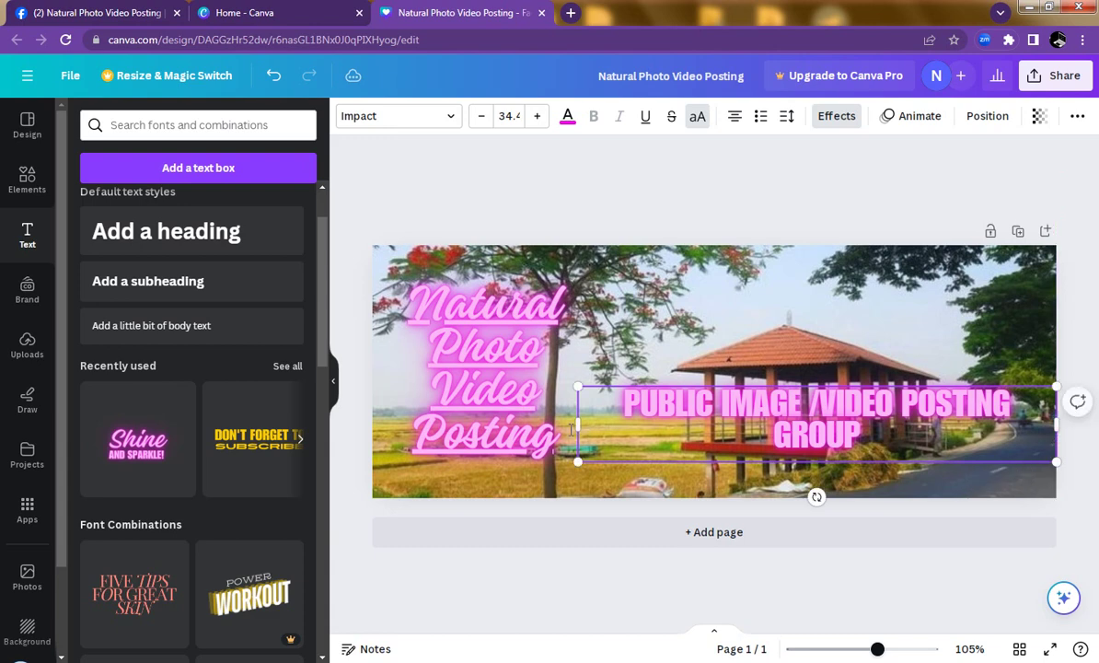
pyautogui.moveTo(575, 423)
pyautogui.mouseDown()
pyautogui.moveTo(551, 424)
pyautogui.moveTo(560, 424)
pyautogui.mouseUp()
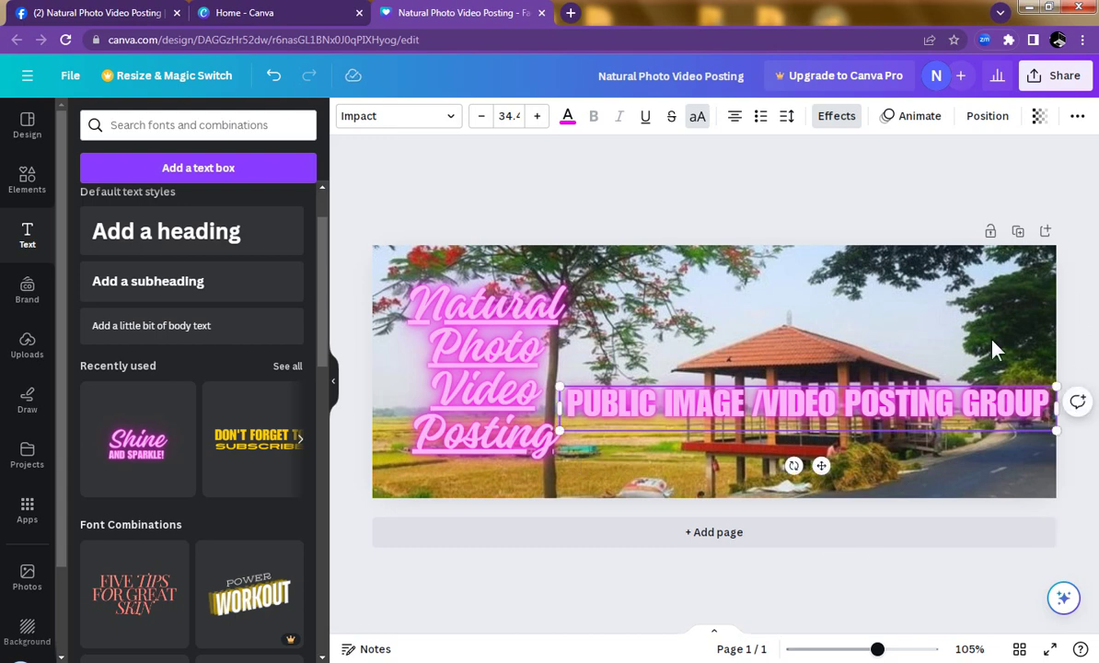
pyautogui.click(1079, 303)
# - Move the "PUBLIC IMAGE /VIDEO POSTING GROUP" line to the cover's top edge and stretch its box across the full width
pyautogui.click(801, 414)
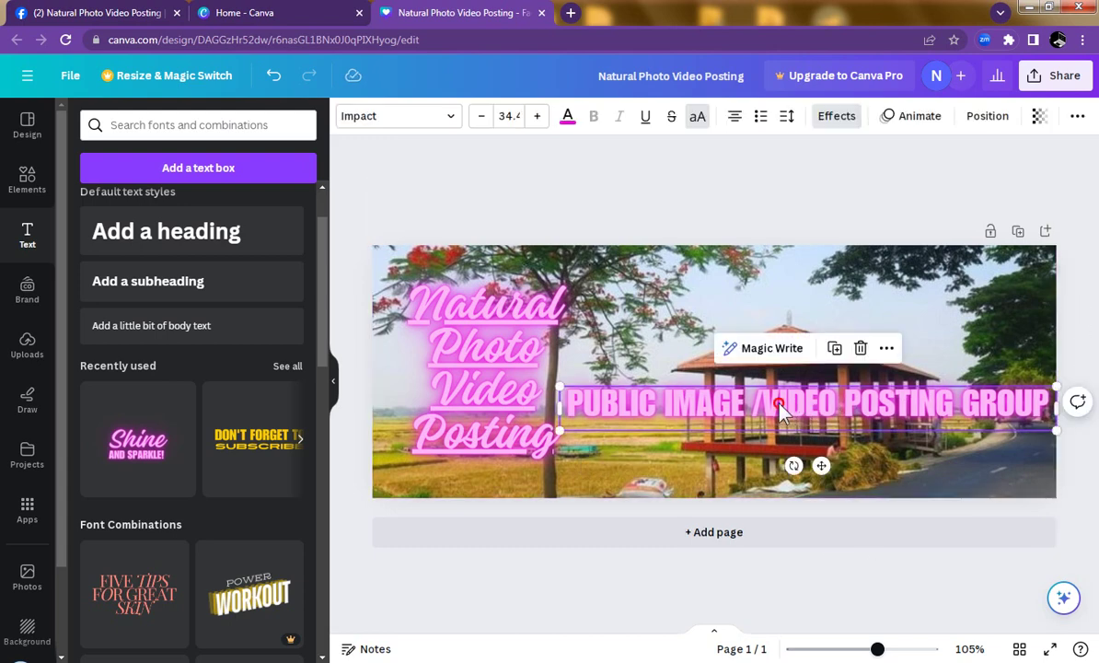
pyautogui.moveTo(801, 414); pyautogui.dragTo(588, 261)
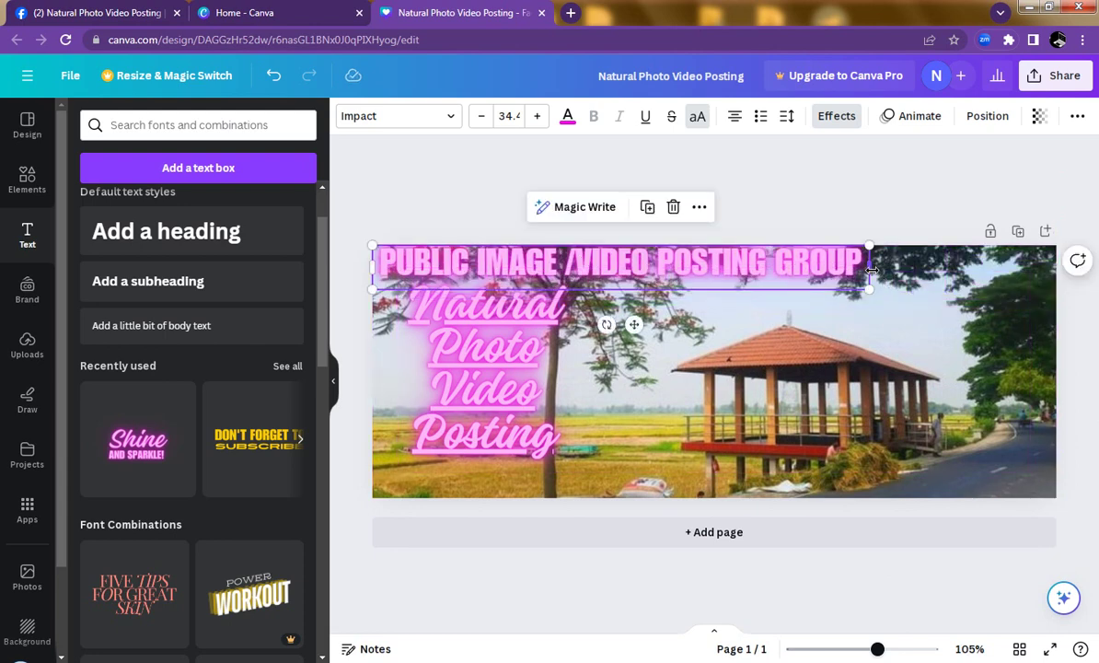
pyautogui.moveTo(871, 270); pyautogui.dragTo(1059, 274)
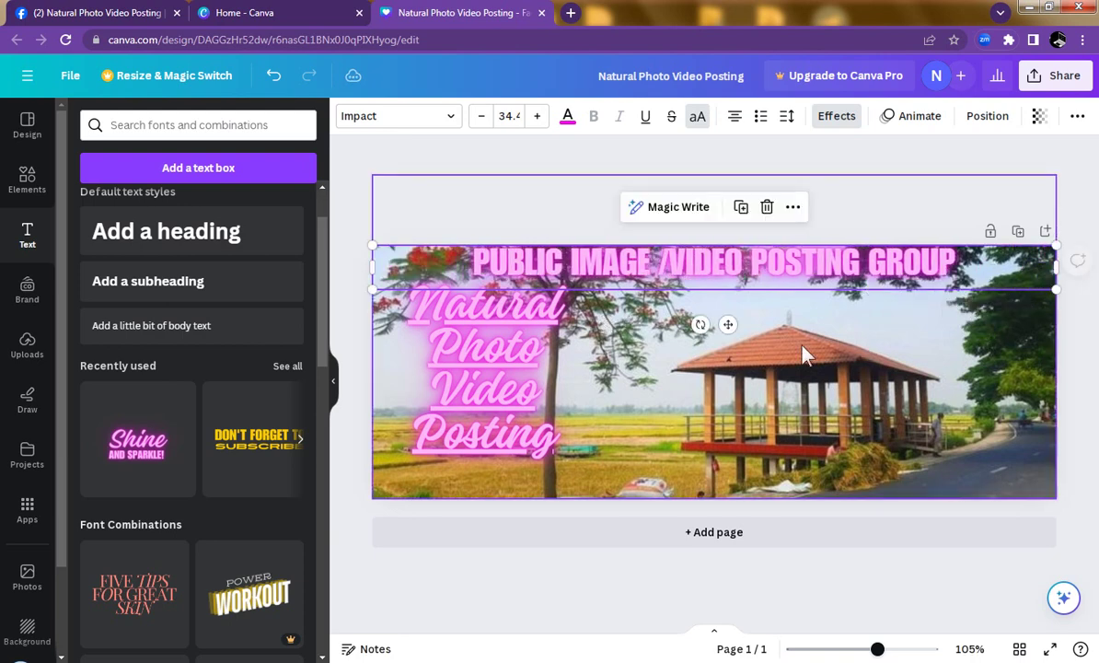
# - Colour the "PUBLIC IMAGE /VIDEO POSTING GROUP" text light green from the default solid colours
pyautogui.doubleClick(719, 274)
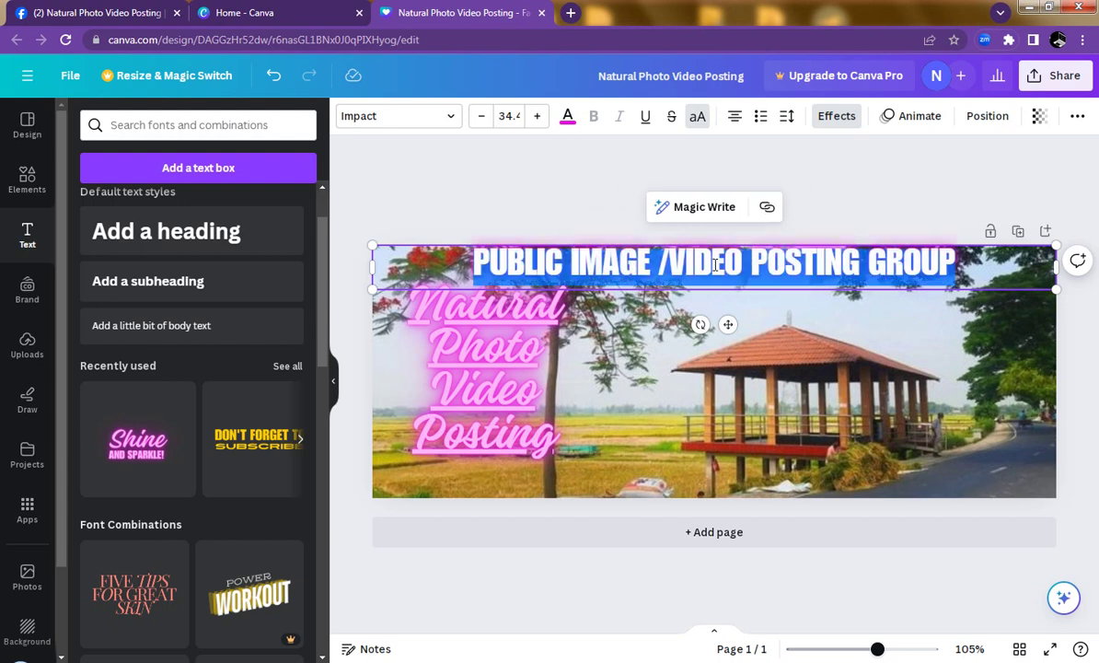
pyautogui.click(568, 118)
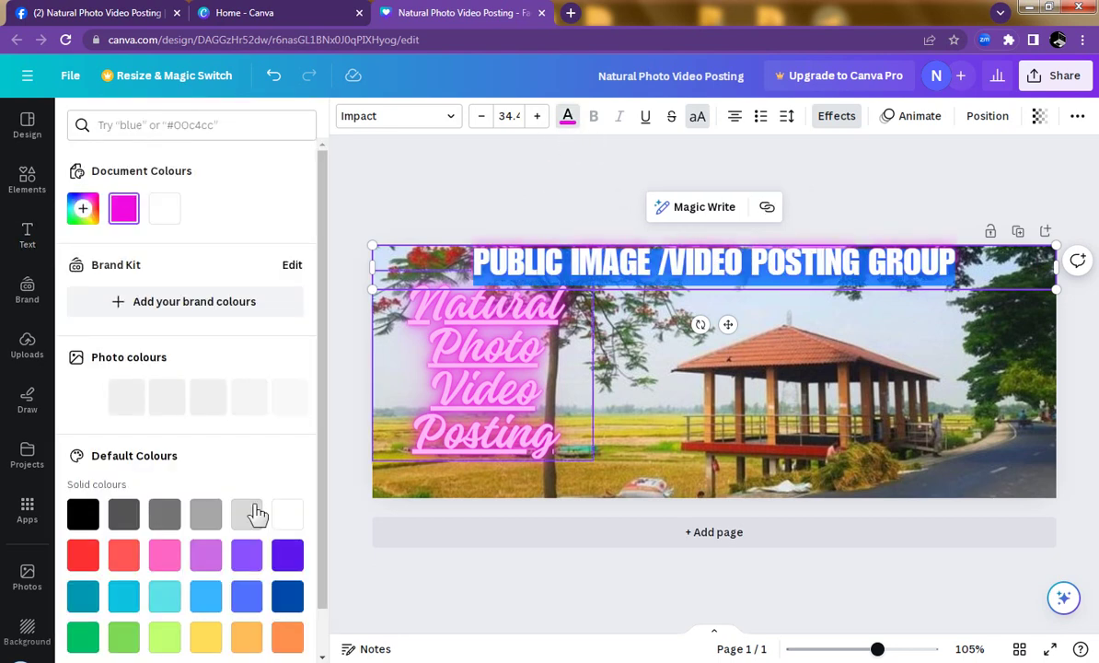
pyautogui.click(172, 645)
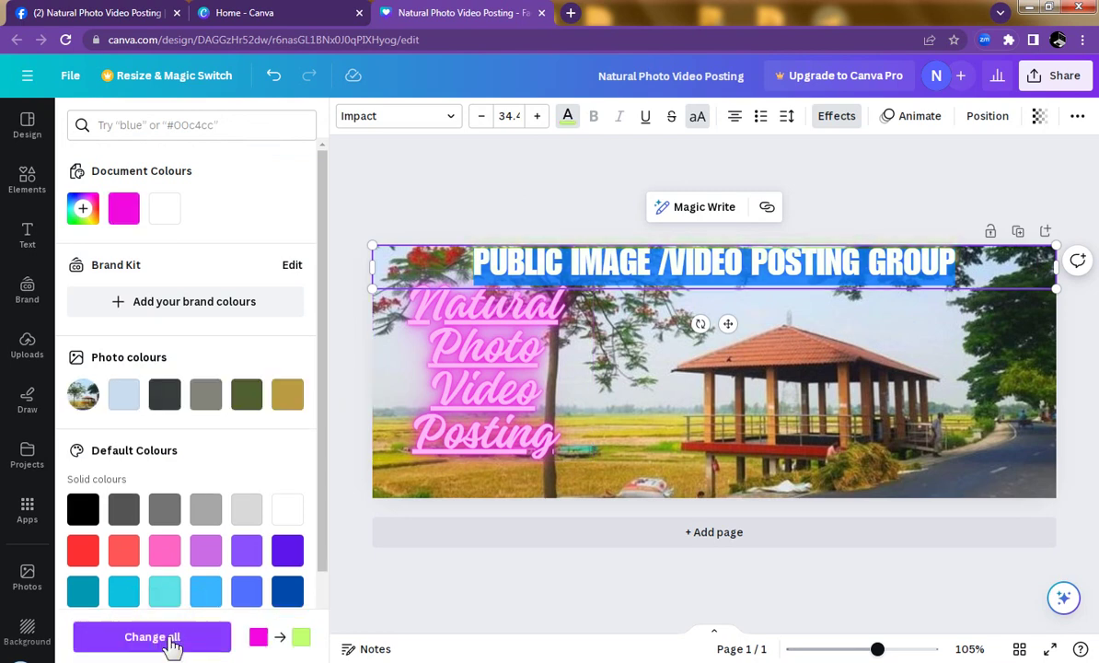
pyautogui.click(653, 412)
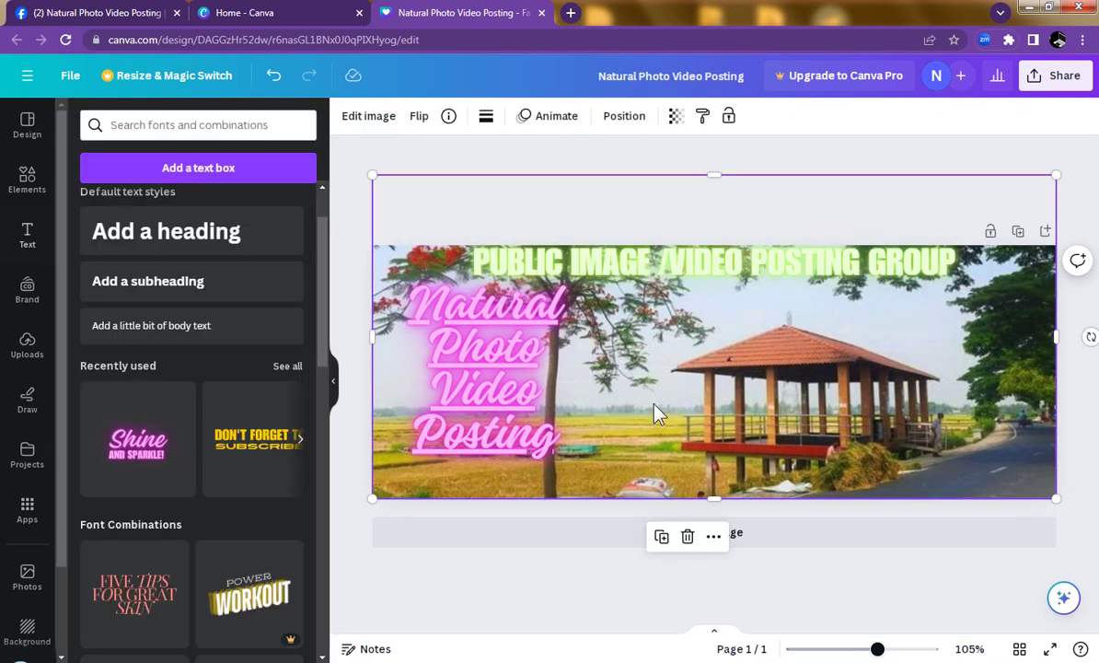
# - Change the "PUBLIC IMAGE /VIDEO POSTING GROUP" text colour to black
pyautogui.doubleClick(672, 264)
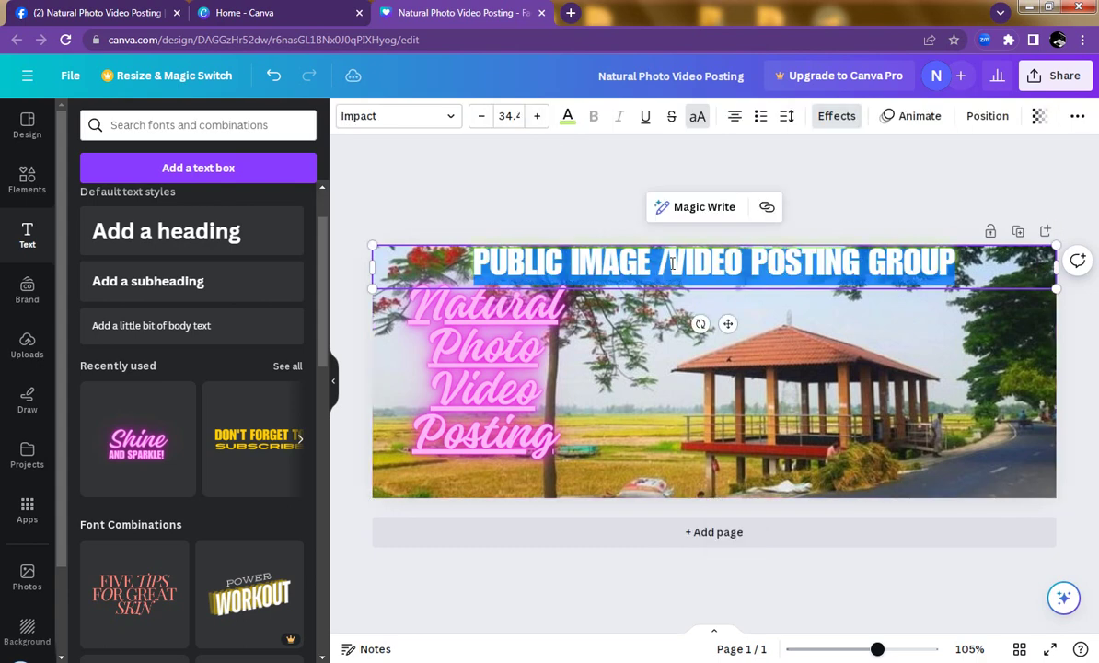
pyautogui.click(568, 118)
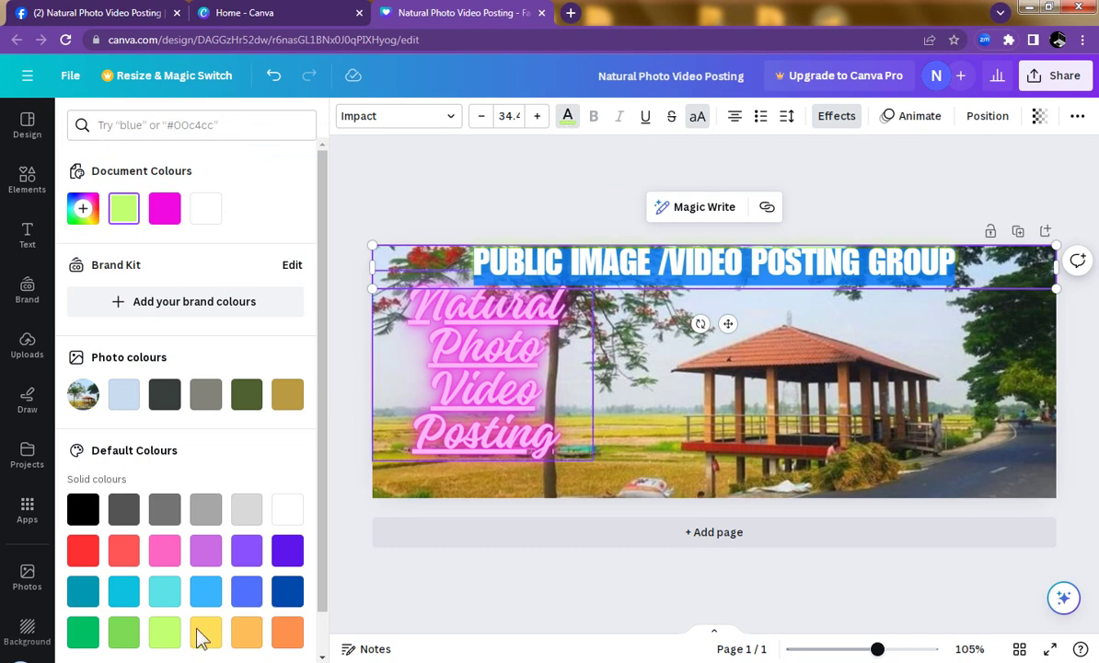
pyautogui.click(83, 509)
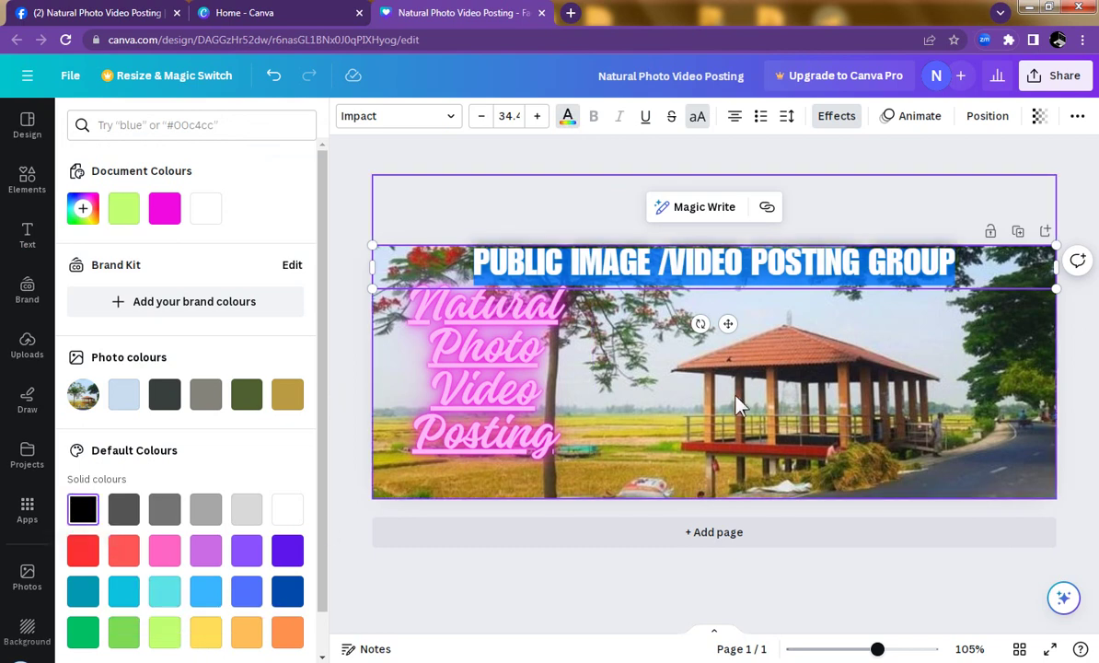
pyautogui.click(736, 405)
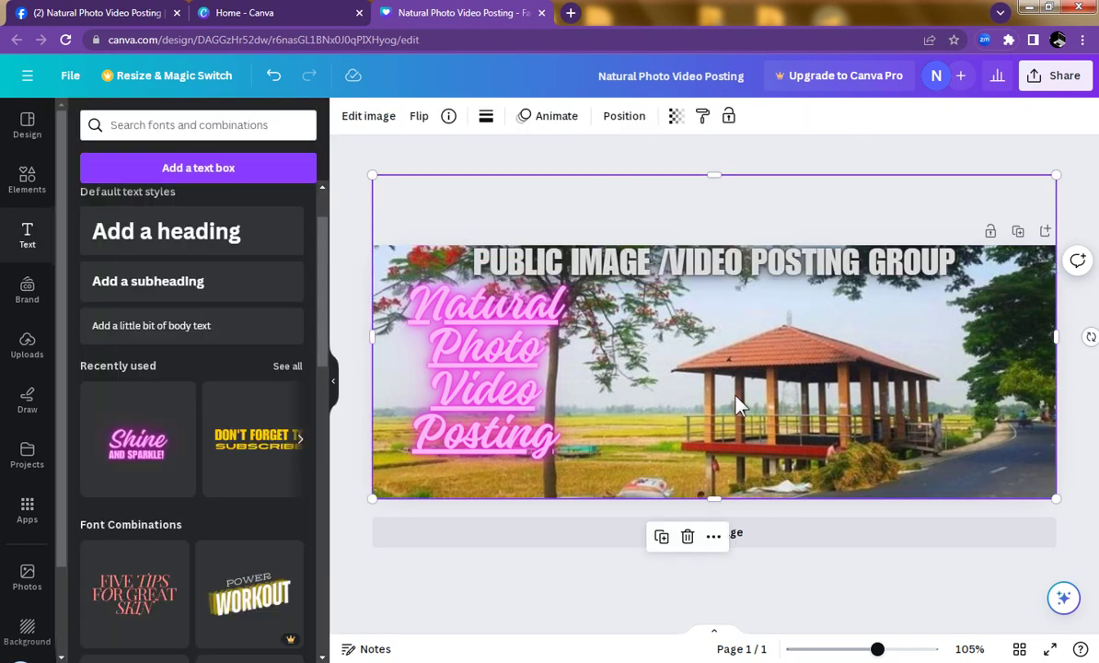
# - Apply the custom blue colour #3008F4 to the "PUBLIC IMAGE /VIDEO POSTING GROUP" text
pyautogui.doubleClick(692, 266)
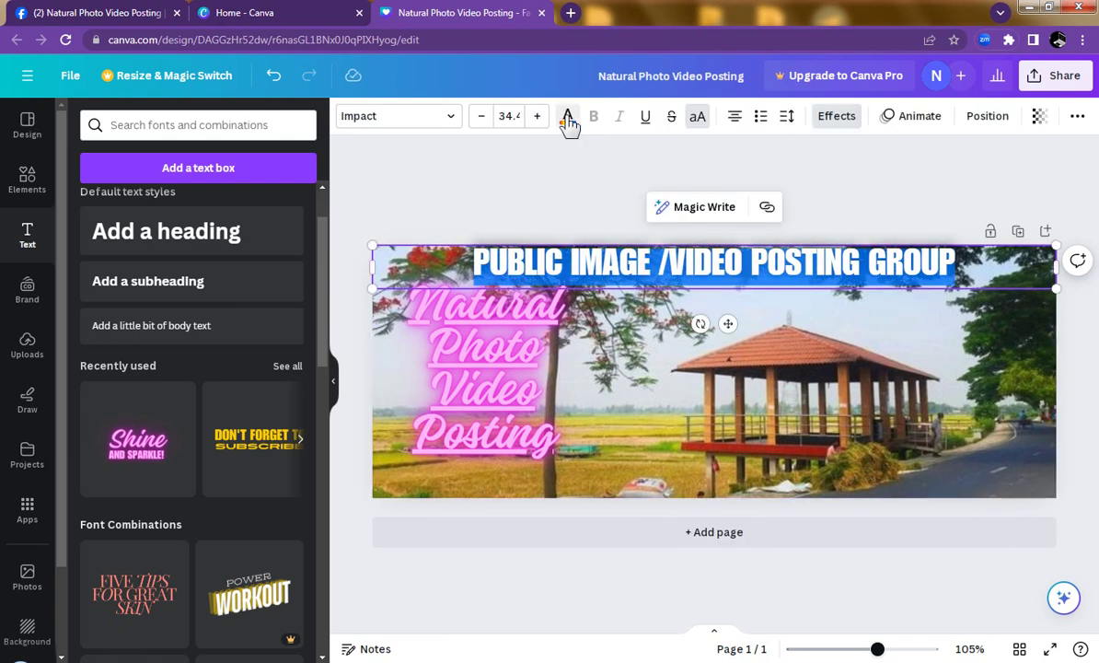
pyautogui.click(568, 118)
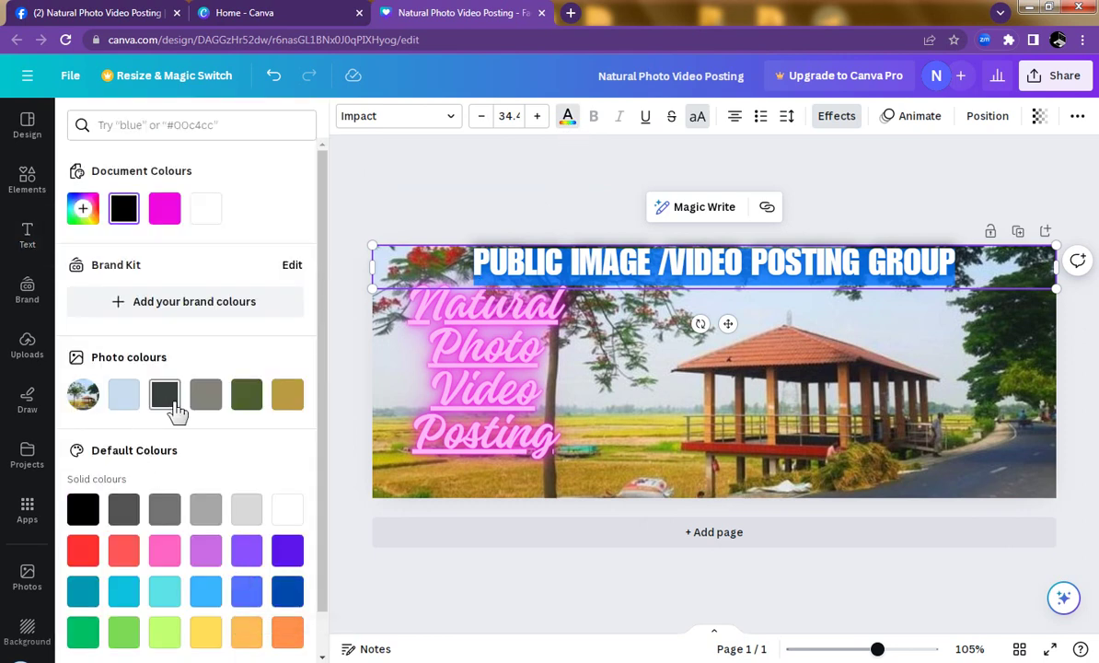
pyautogui.click(85, 213)
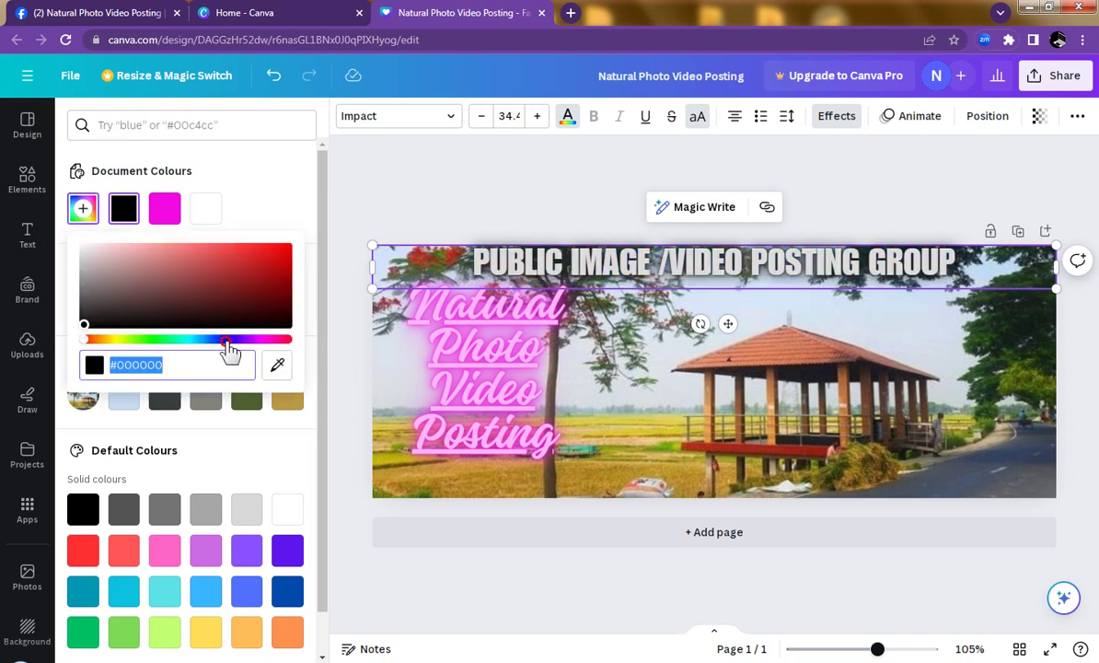
pyautogui.click(226, 340)
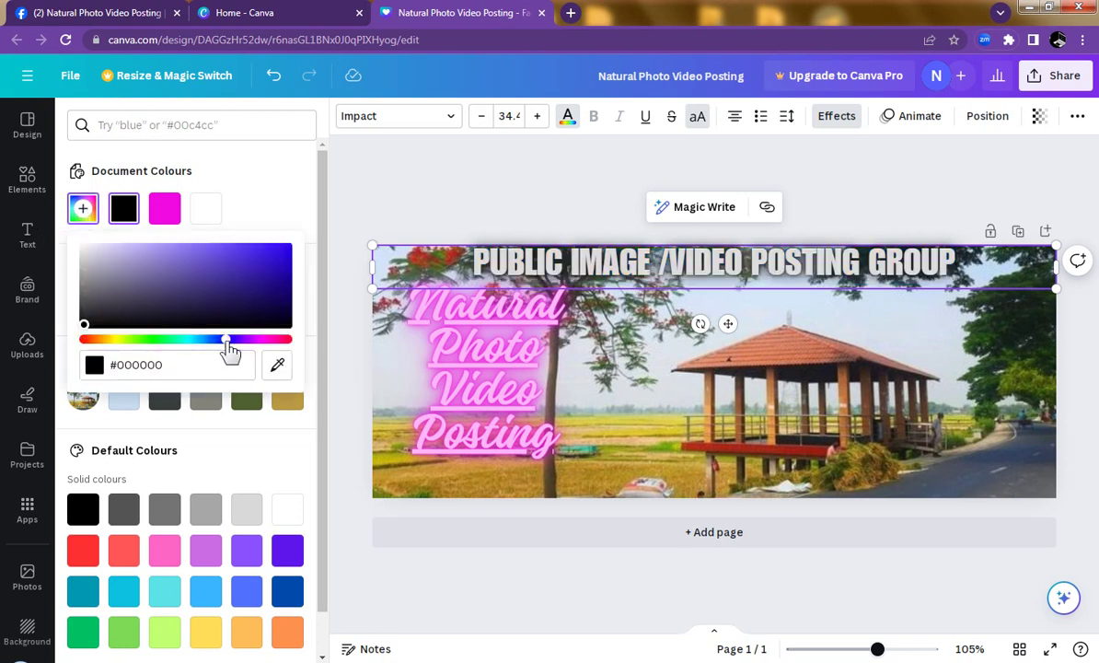
pyautogui.click(287, 250)
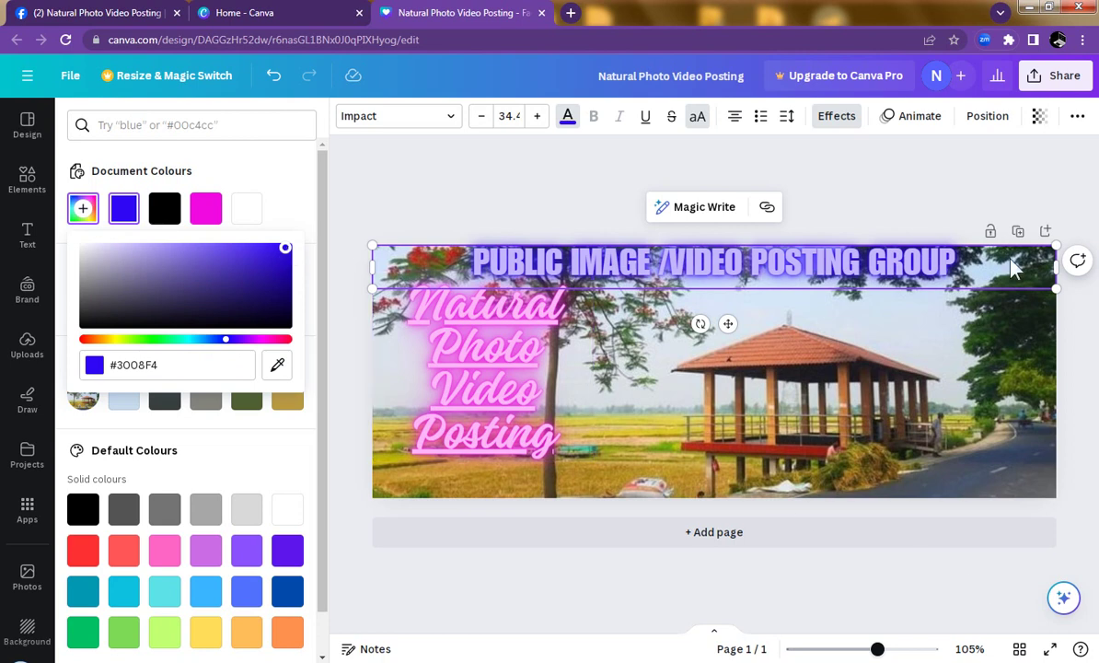
# - Delete the word "PUBLIC" from the start of the "PUBLIC IMAGE /VIDEO POSTING GROUP" tagline
pyautogui.press('Escape')
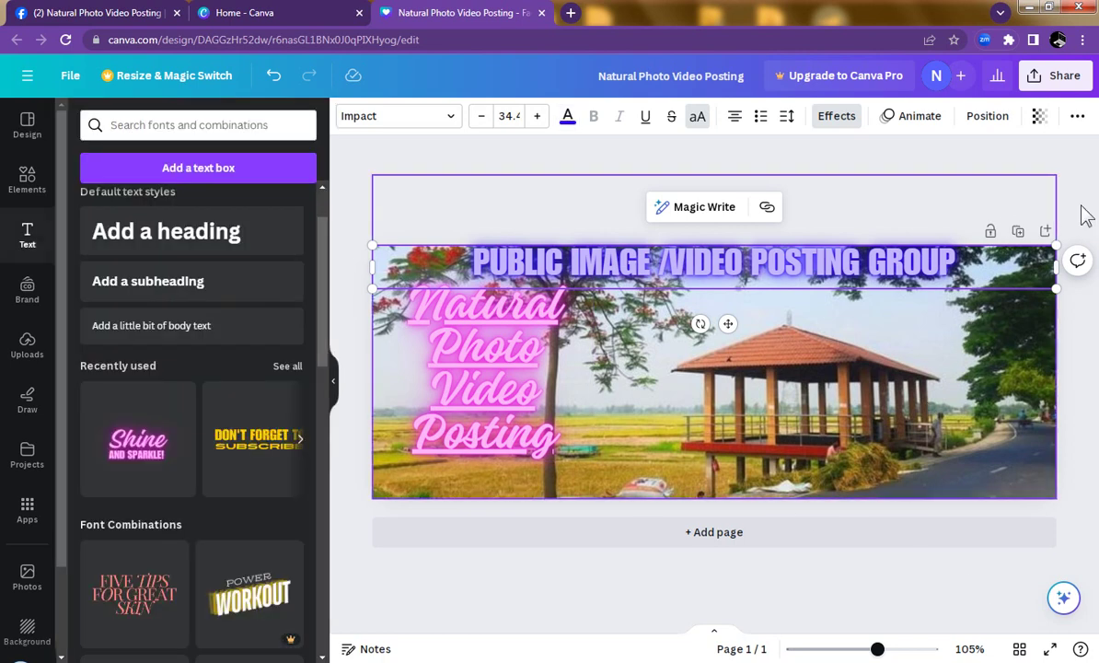
pyautogui.click(1078, 171)
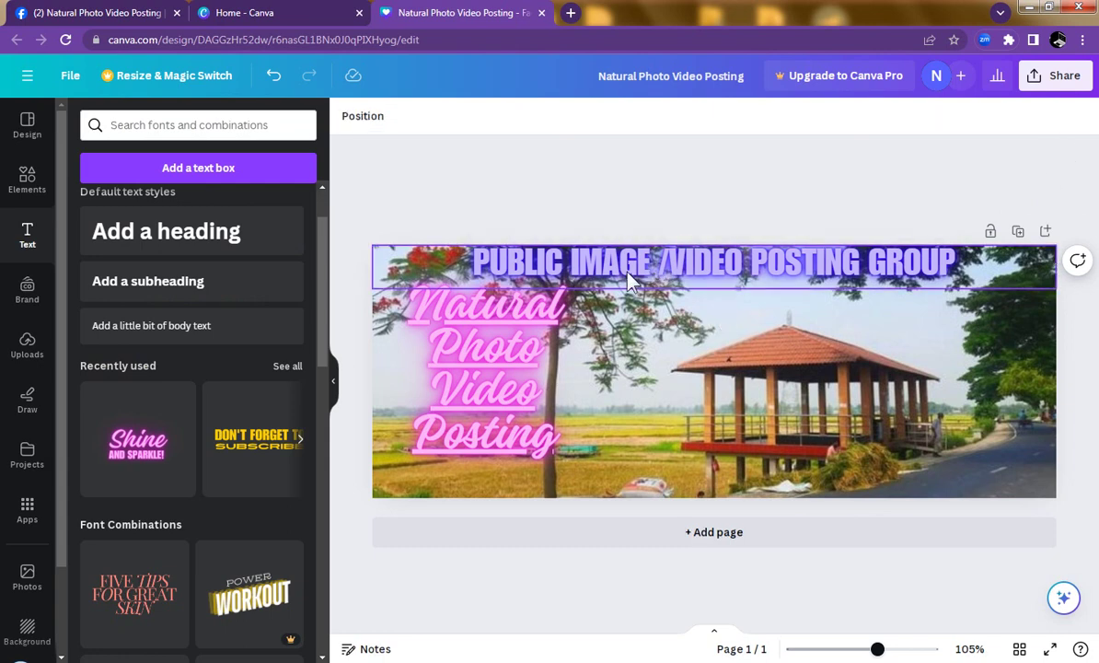
pyautogui.click(572, 264)
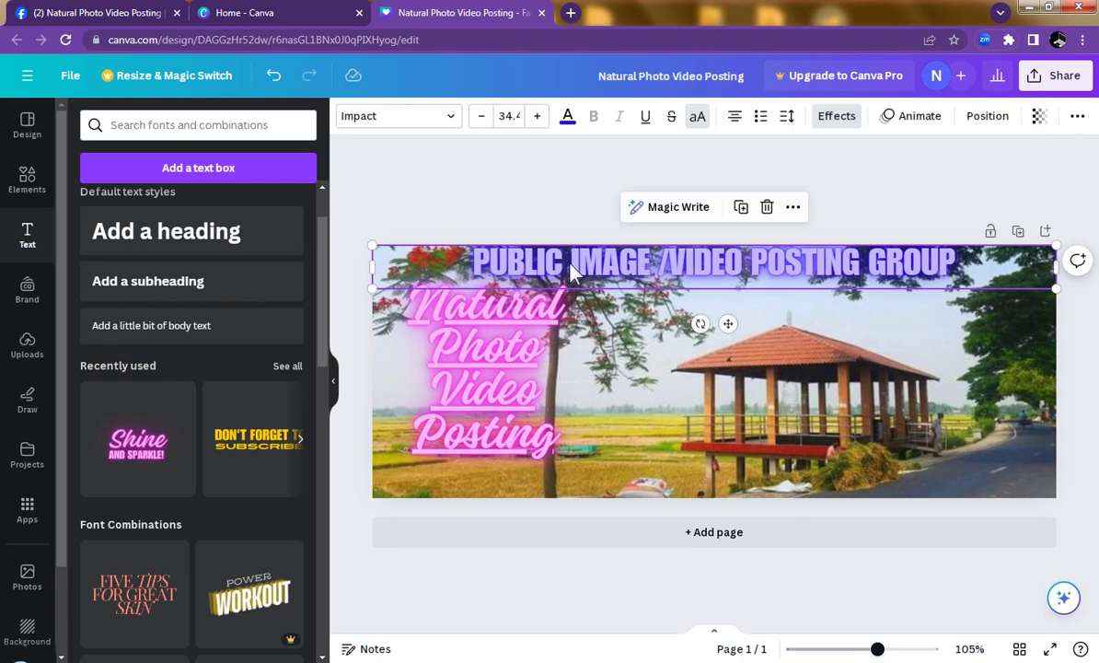
pyautogui.doubleClick(573, 265)
pyautogui.click(569, 264)
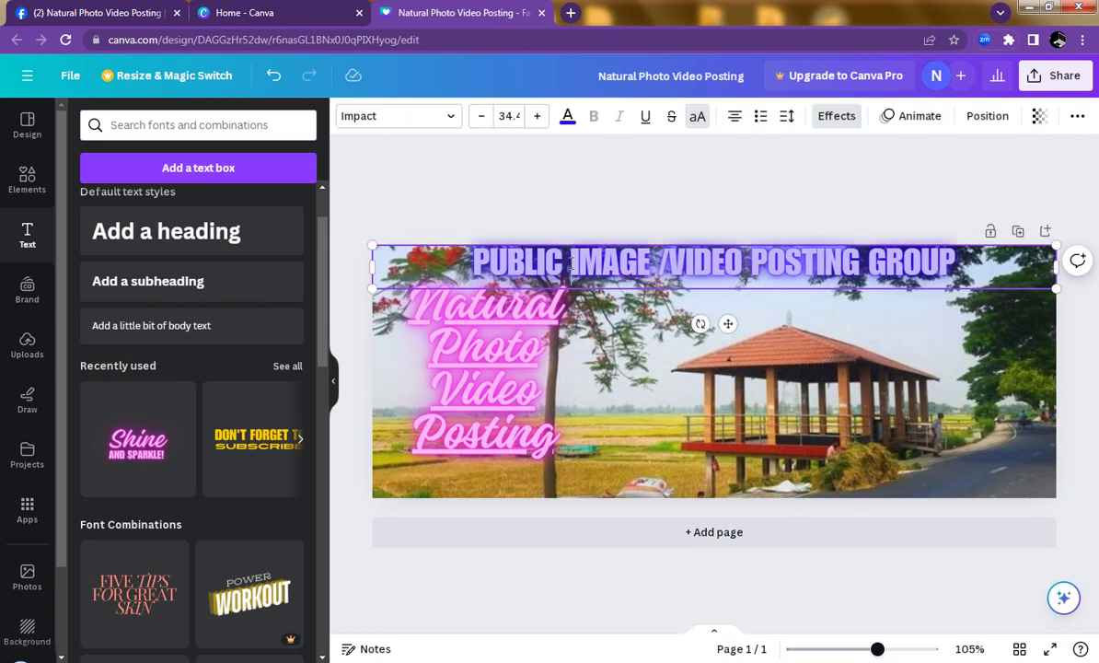
pyautogui.press('BackSpace')
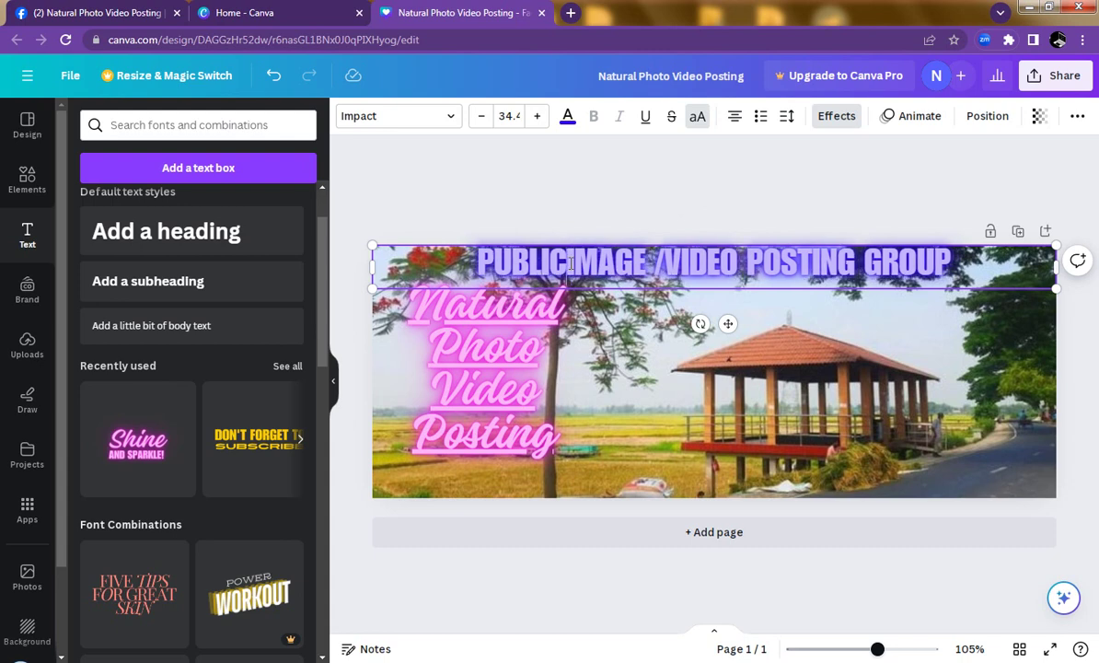
pyautogui.press('BackSpace')
pyautogui.press('BackSpace')
pyautogui.press('BackSpace')
pyautogui.press('BackSpace')
pyautogui.press('BackSpace')
pyautogui.press('BackSpace')
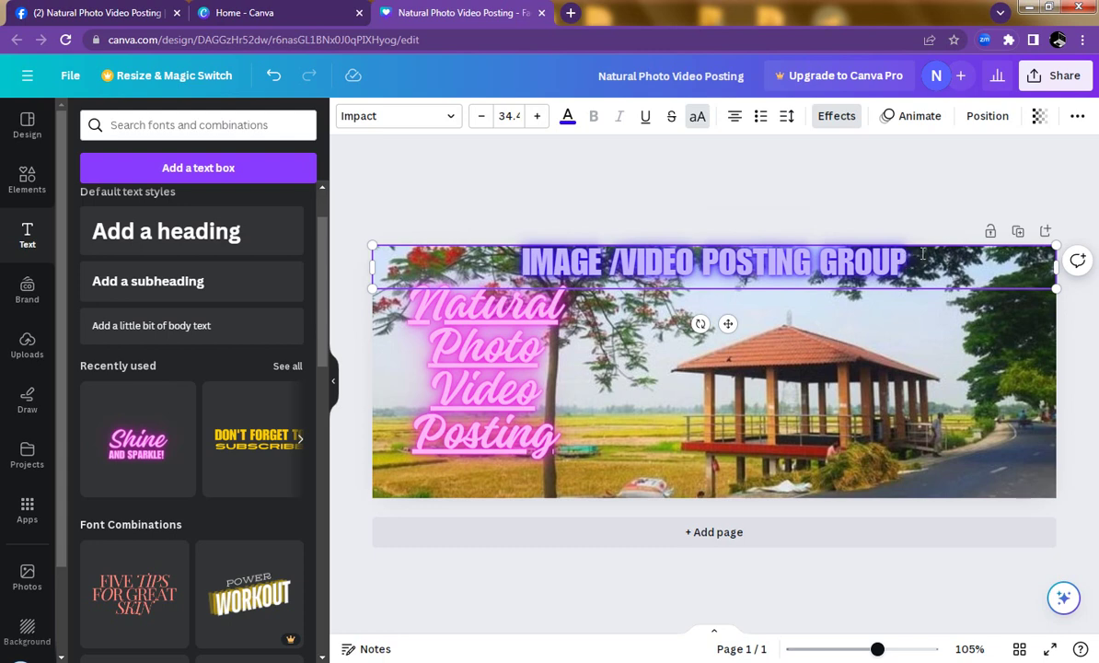
# - Insert the word "PUBLIC" before "GROUP" in the tagline, making it read "IMAGE /VIDEO POSTING PUBLIC GROUP"
pyautogui.click(826, 260)
pyautogui.write('PUBLI')
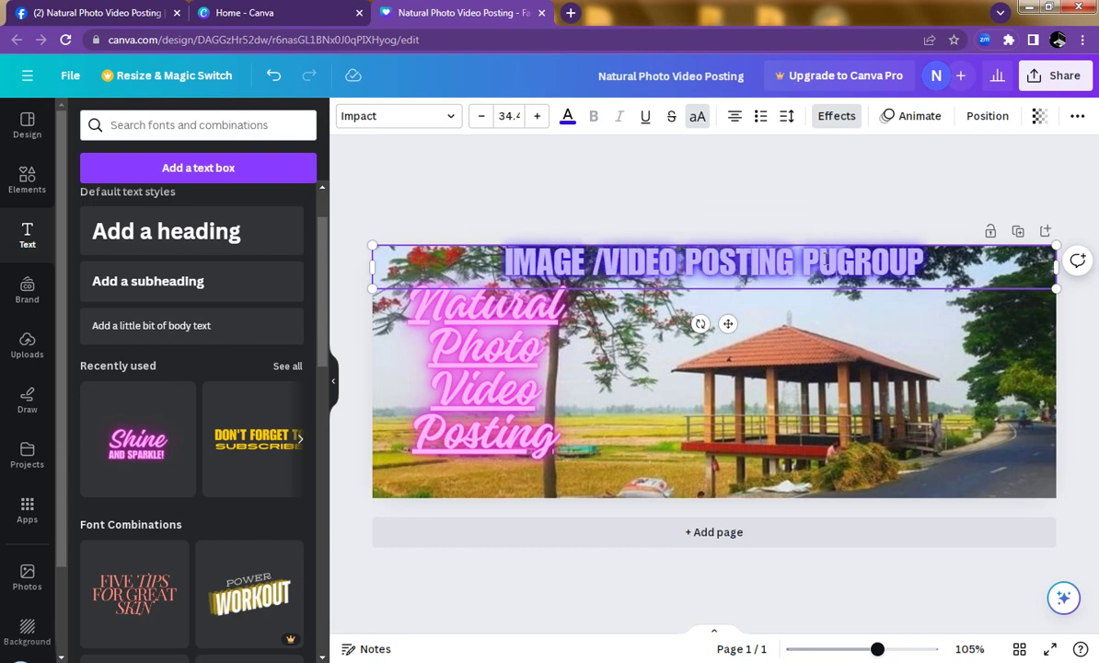
pyautogui.write('C')
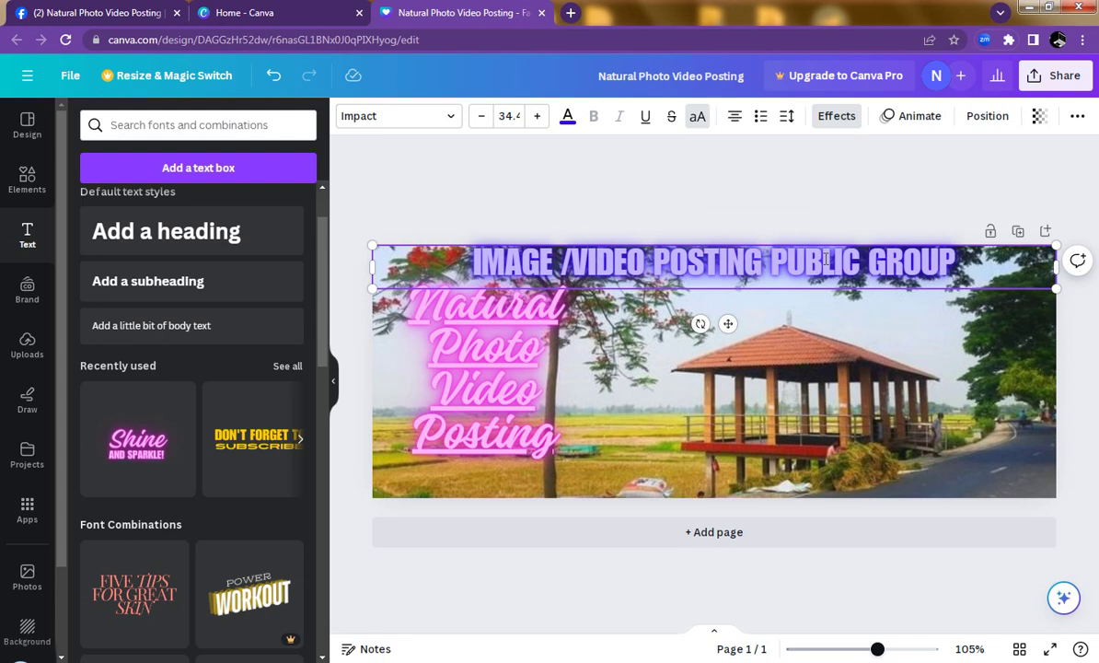
# - Underline the whole "IMAGE /VIDEO POSTING PUBLIC GROUP" tagline
pyautogui.tripleClick(789, 262)
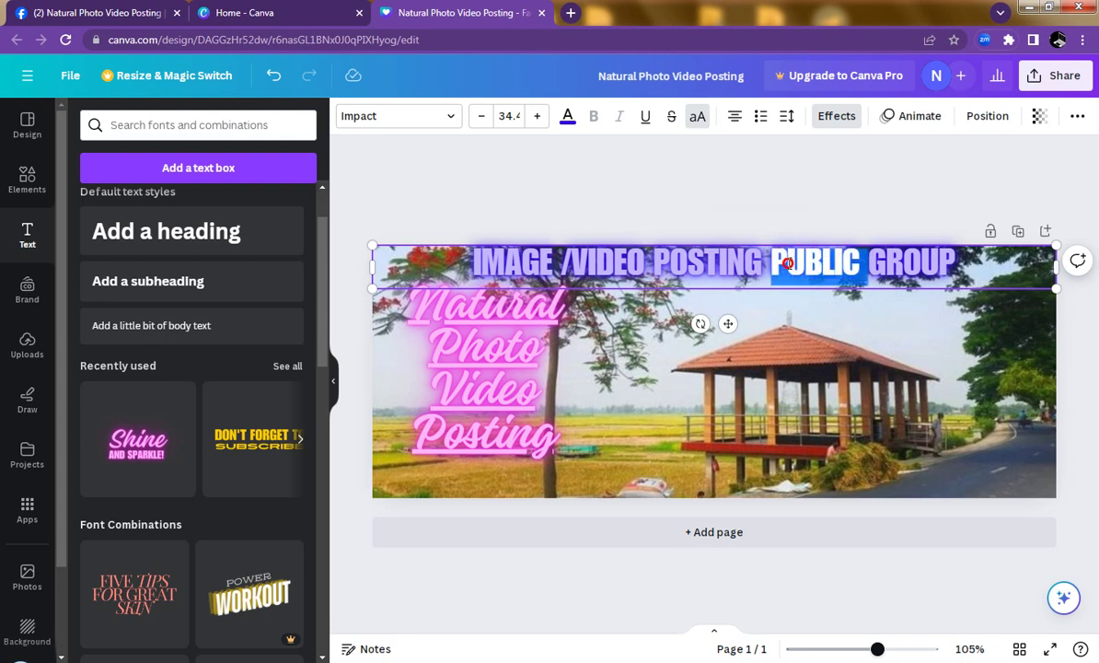
pyautogui.click(648, 126)
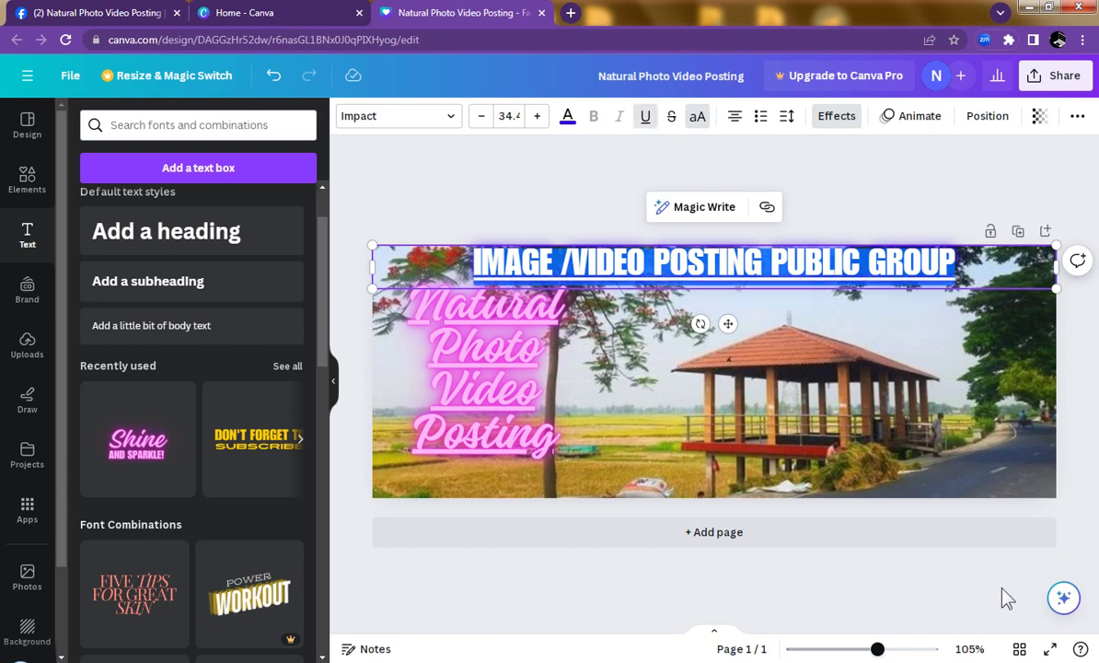
pyautogui.click(1071, 177)
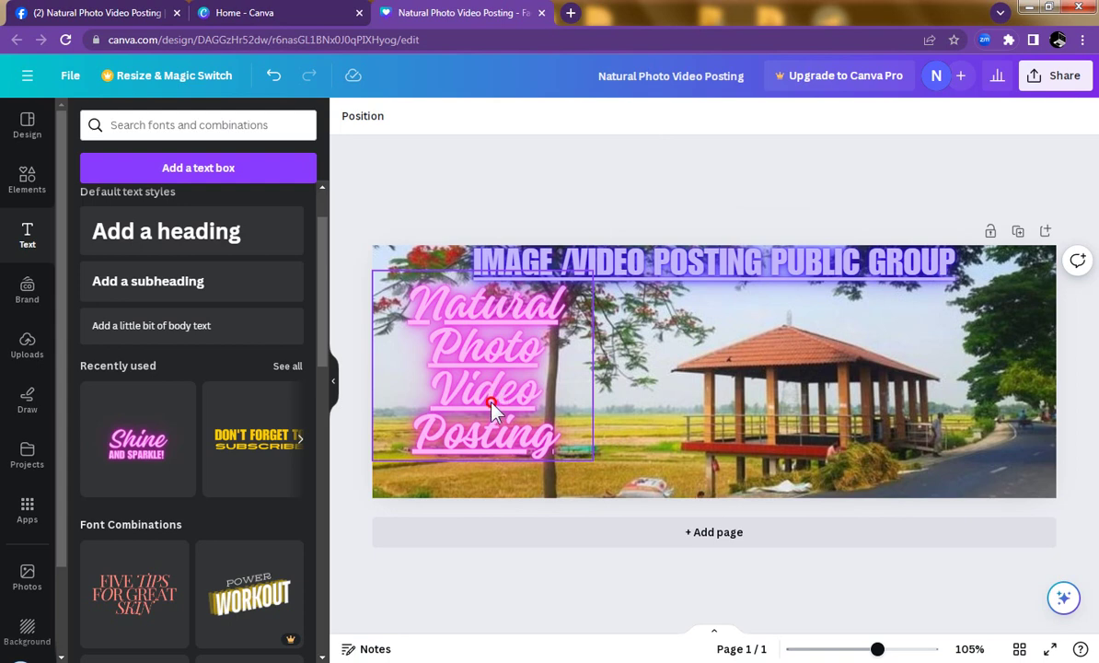
# - Move the neon "Natural Photo Video Posting" text slightly lower on the cover and underline all of it
pyautogui.moveTo(495, 391); pyautogui.dragTo(491, 405)
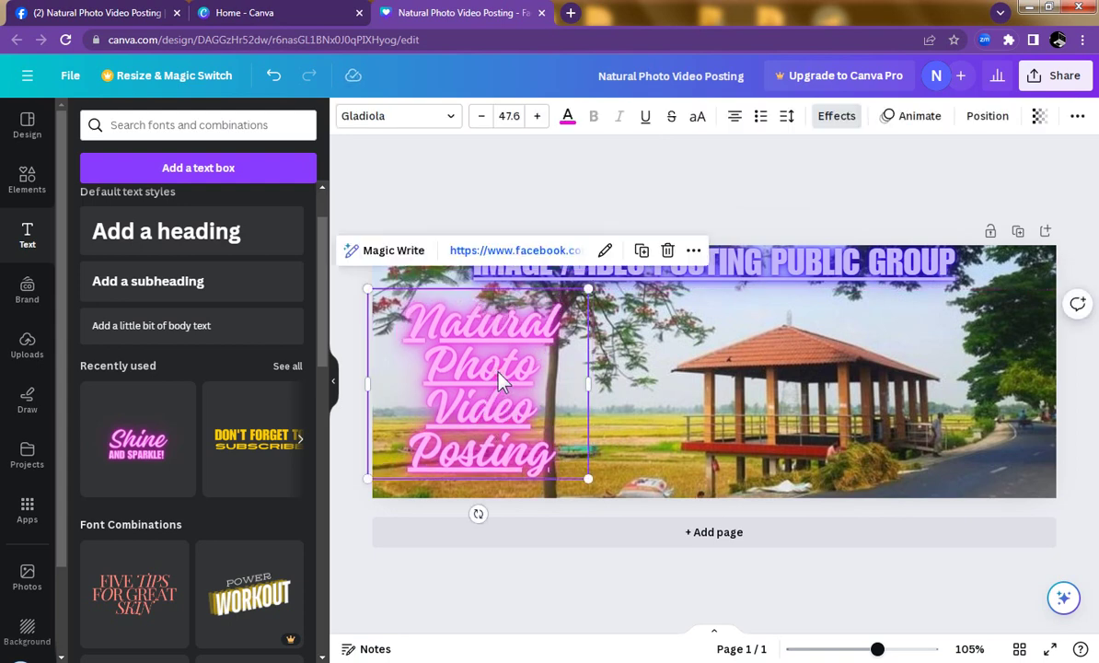
pyautogui.doubleClick(498, 382)
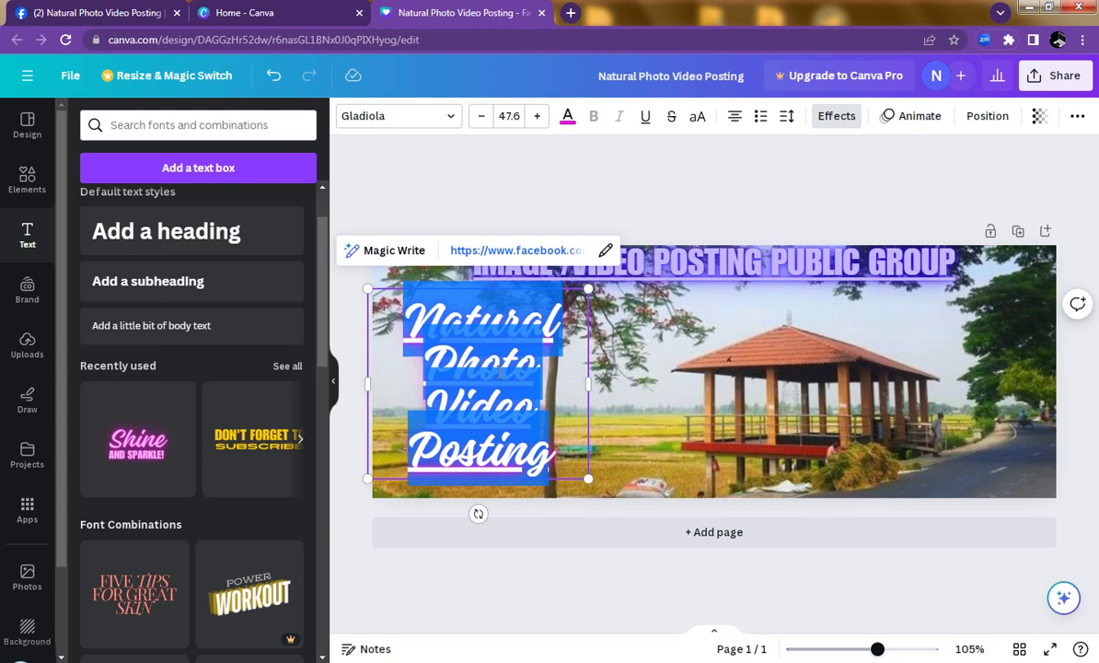
pyautogui.click(650, 118)
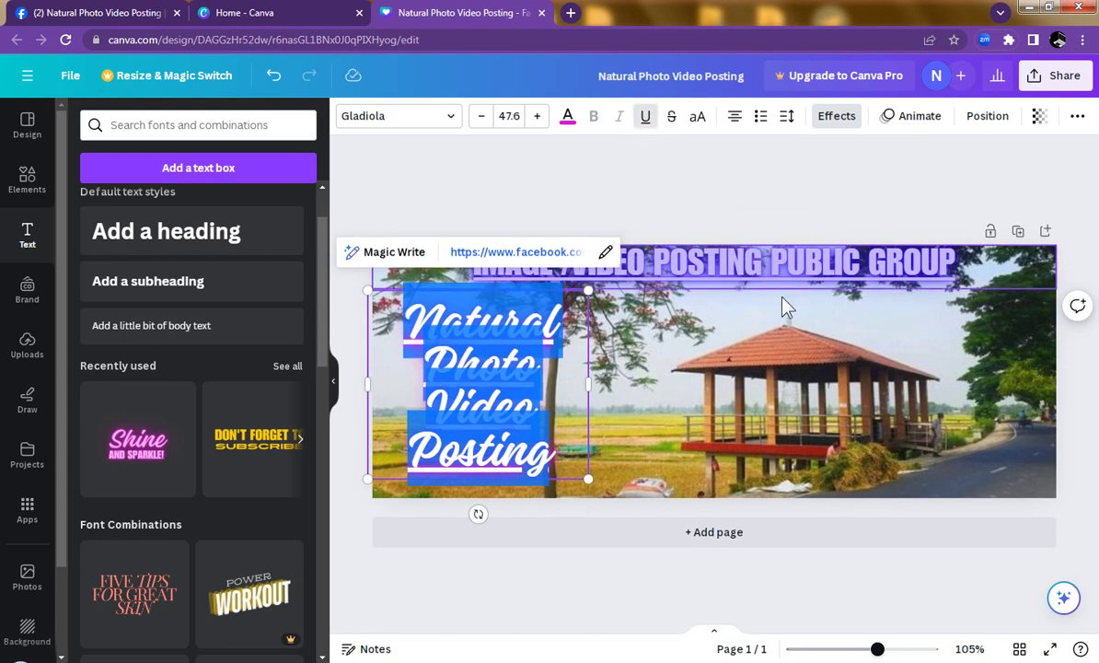
# - Set the line spacing of the "Natural Photo Video Posting" text to 0.93
pyautogui.click(788, 119)
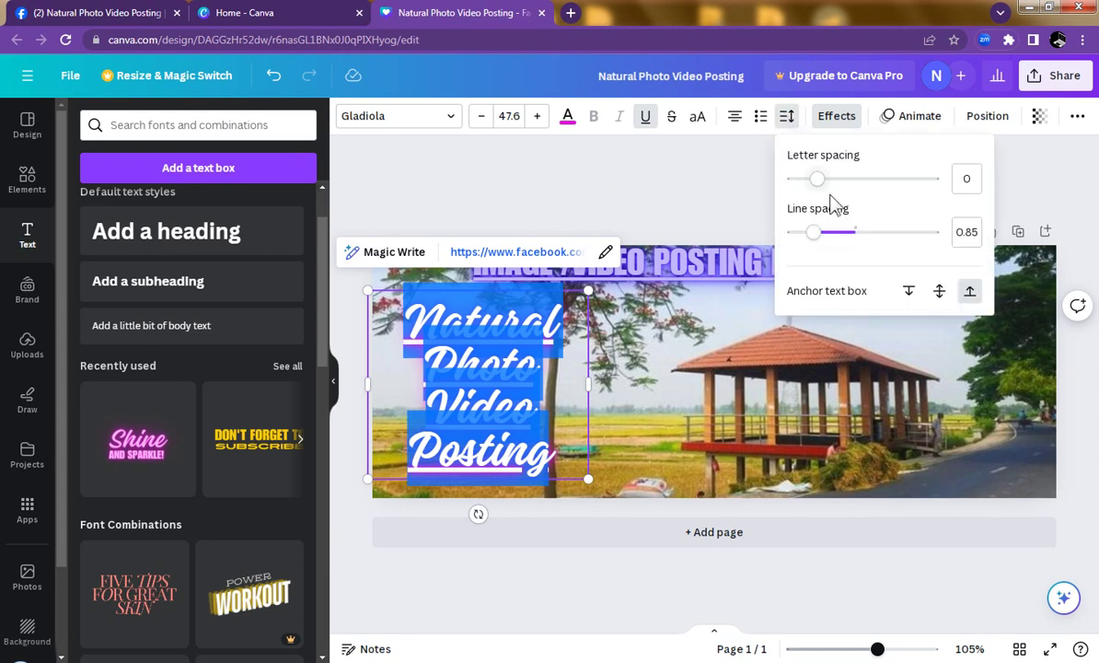
pyautogui.click(816, 235)
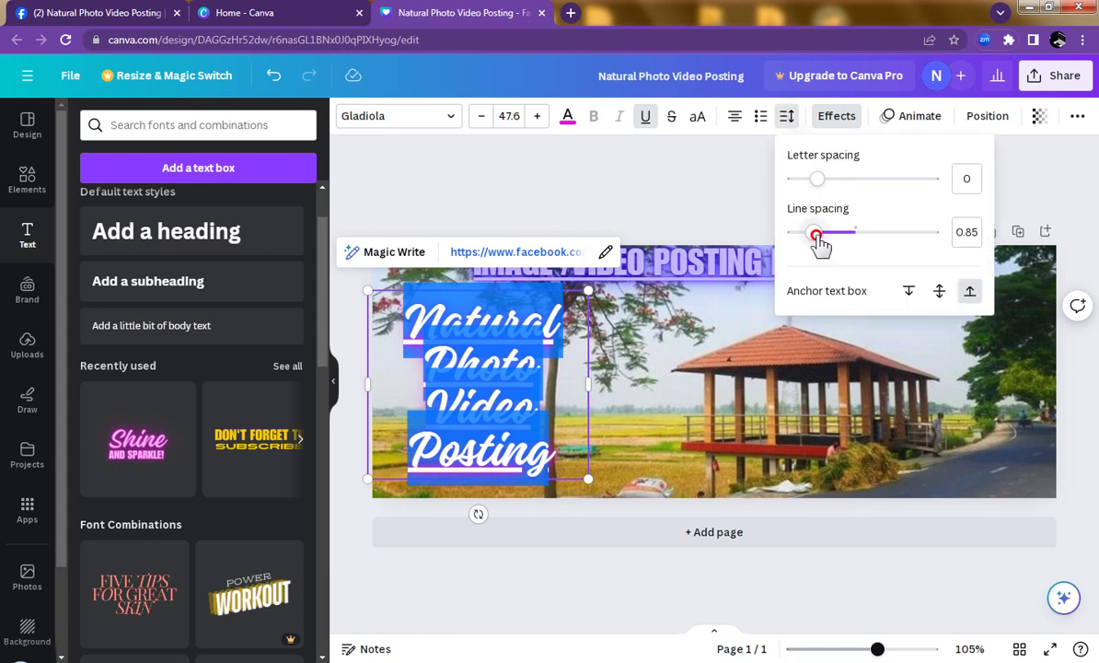
pyautogui.moveTo(820, 244); pyautogui.dragTo(824, 241)
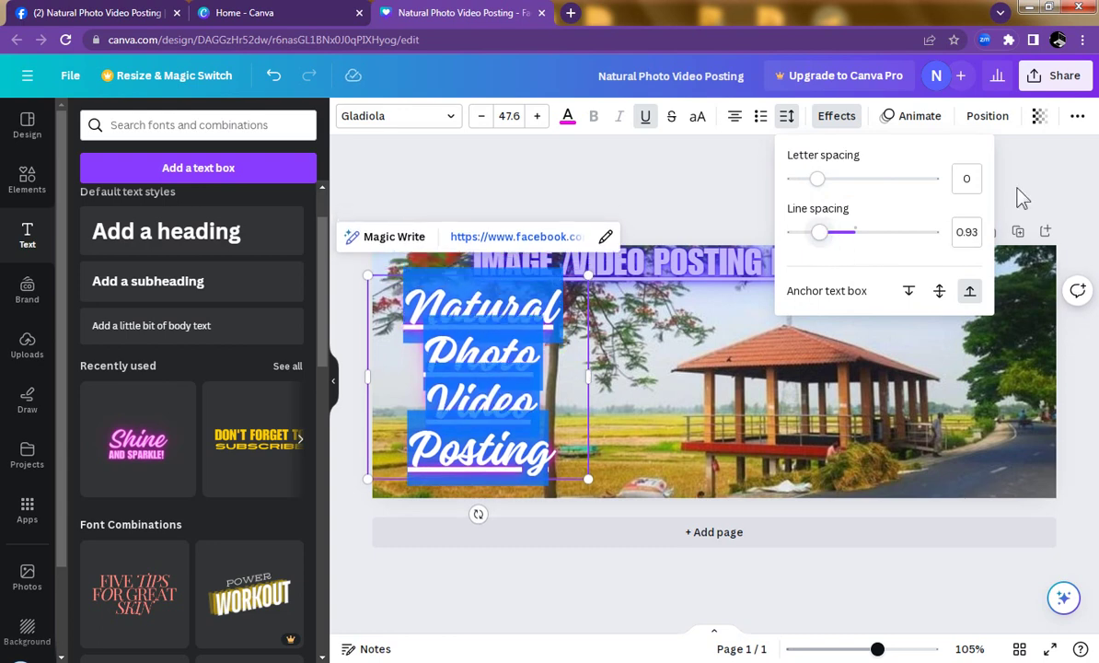
pyautogui.click(1071, 173)
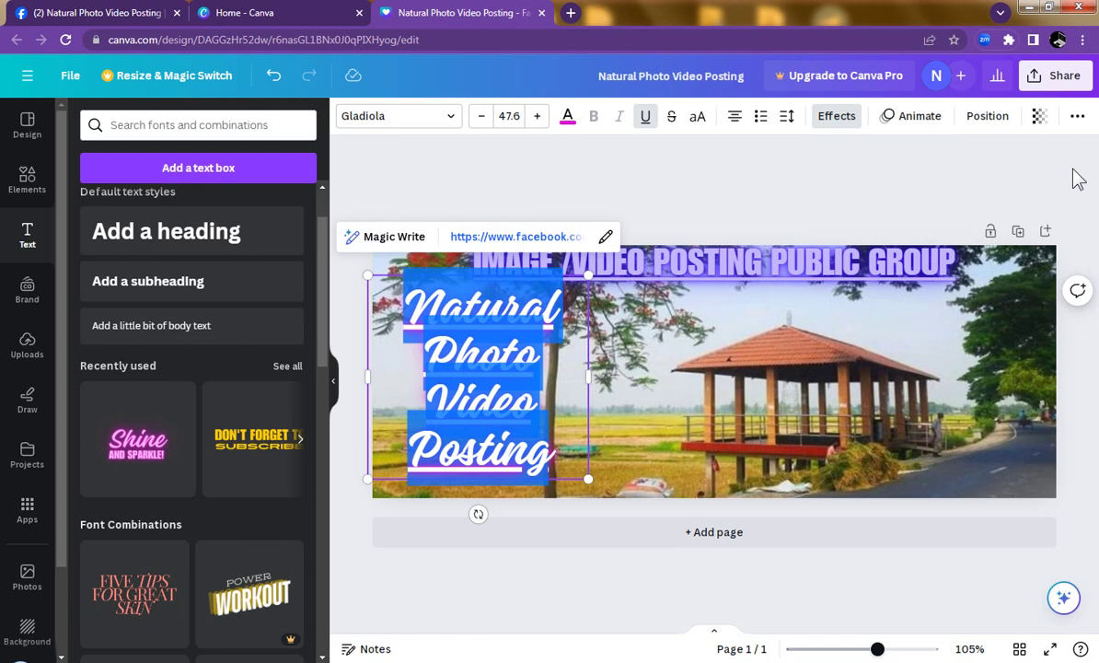
pyautogui.click(989, 165)
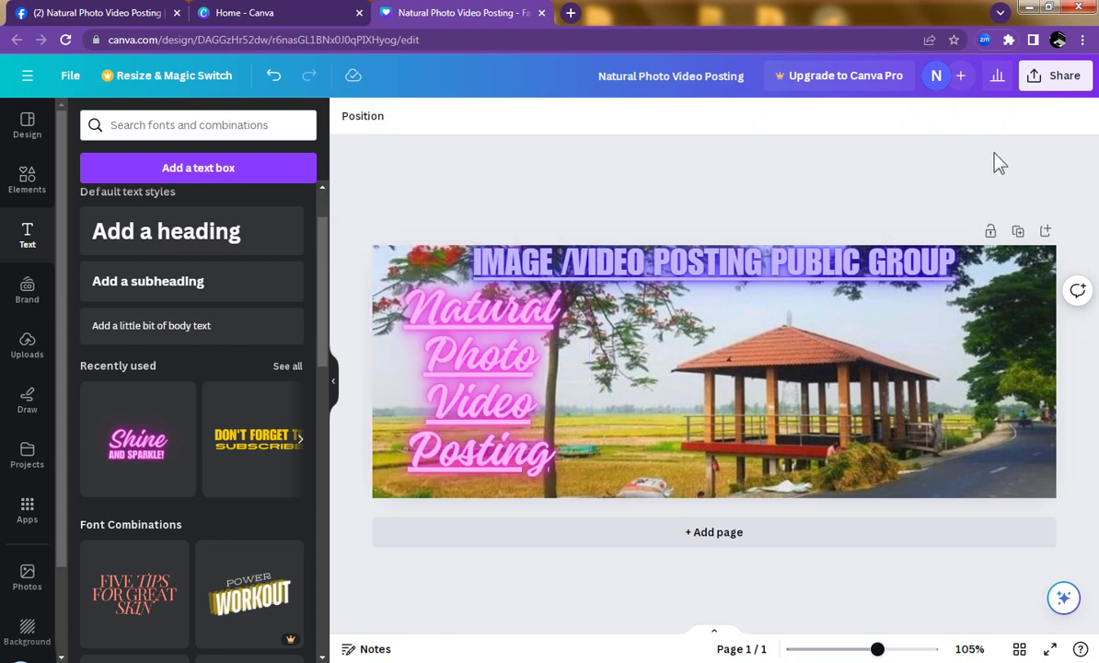
# - Remove the underline from all of the "Natural Photo Video Posting" text
pyautogui.click(486, 375)
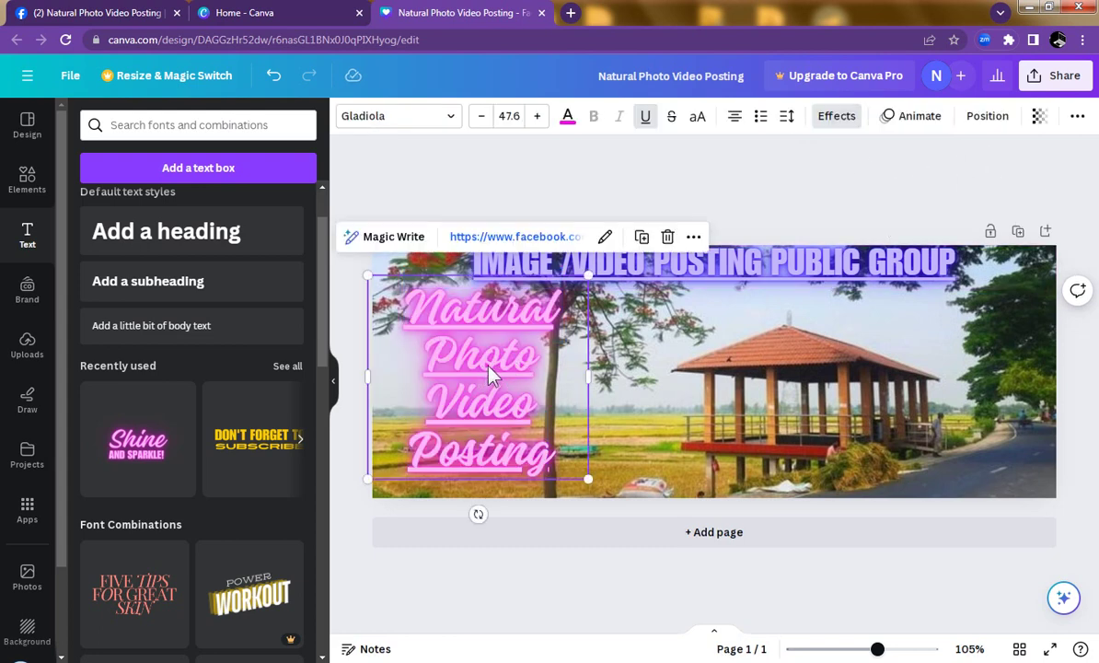
pyautogui.click(491, 372)
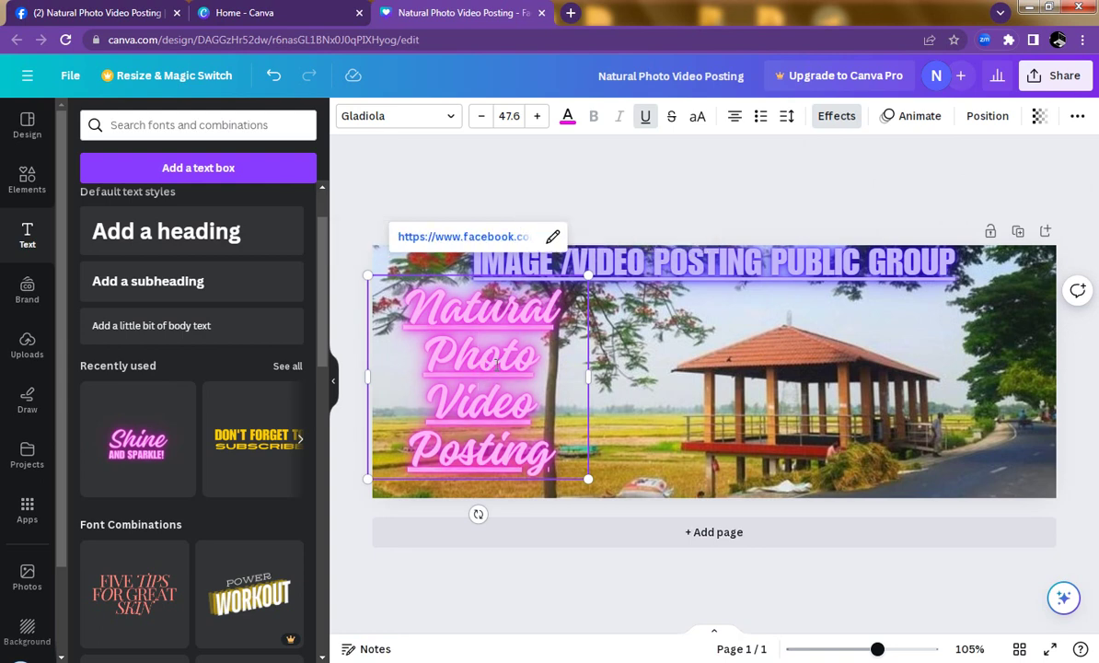
pyautogui.hotkey('ctrl', 'a')
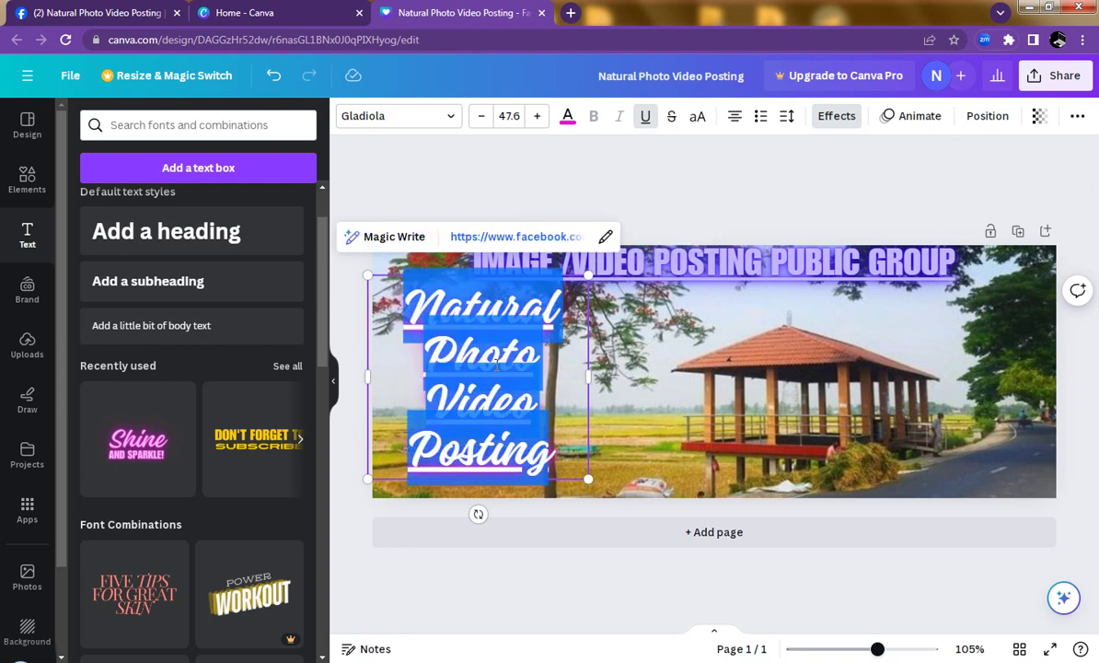
pyautogui.click(647, 118)
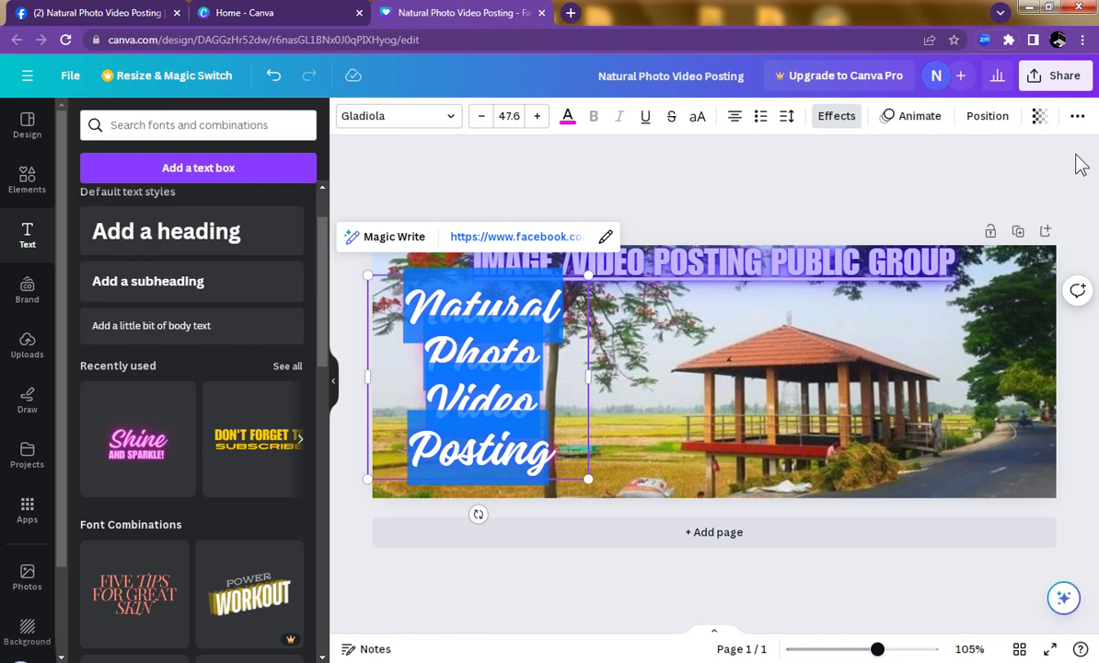
pyautogui.click(1004, 198)
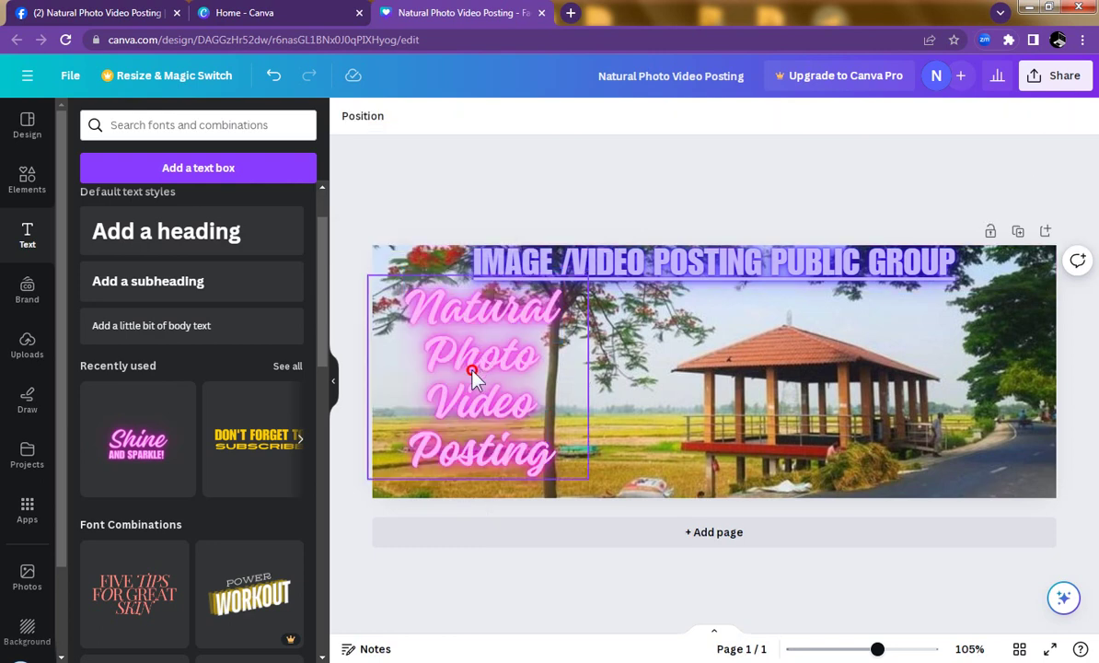
# - Move the "Natural Photo Video Posting" text closer to the lower-left corner of the cover photo
pyautogui.moveTo(471, 373); pyautogui.dragTo(459, 368)
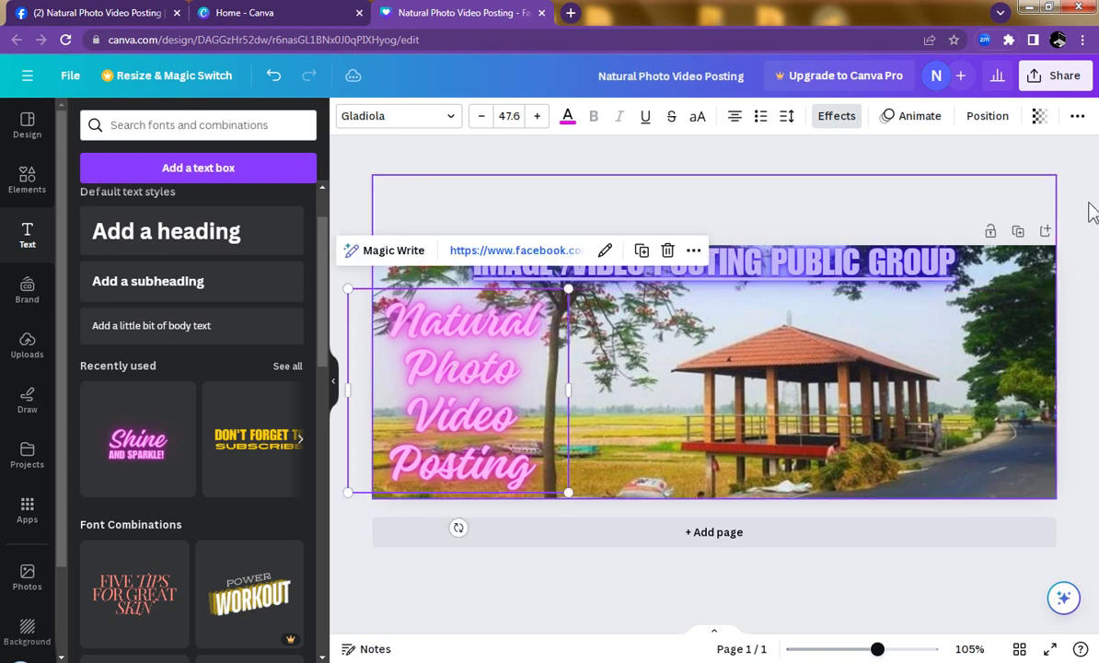
pyautogui.click(1086, 171)
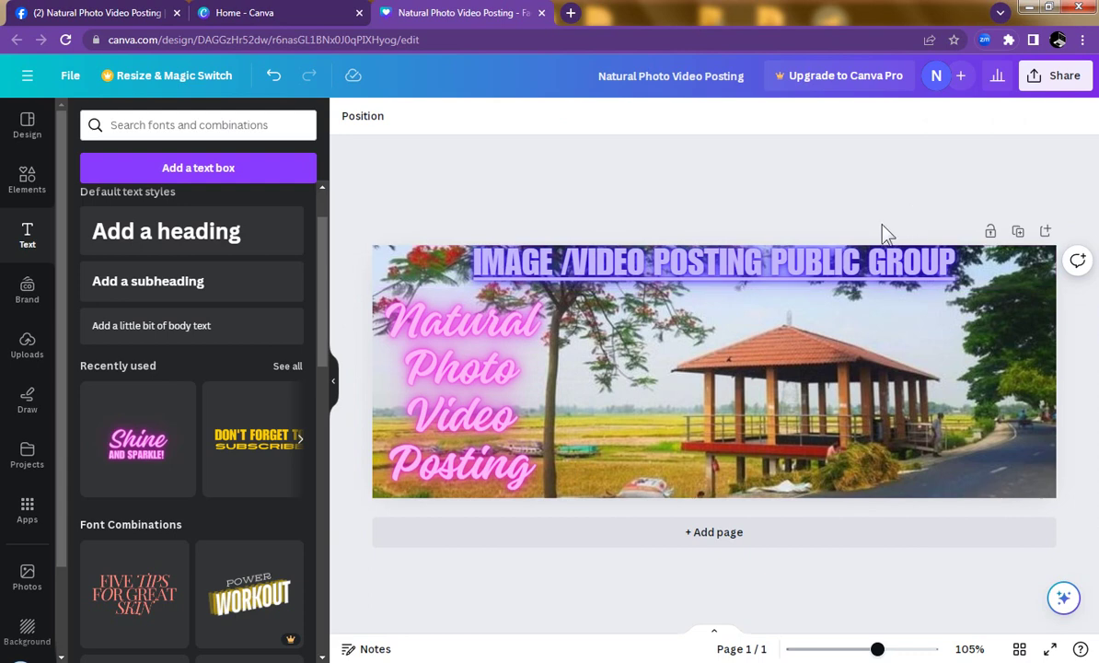
# - Insert a space after the slash in the tagline and add "~~~" at both ends of the line
pyautogui.click(572, 270)
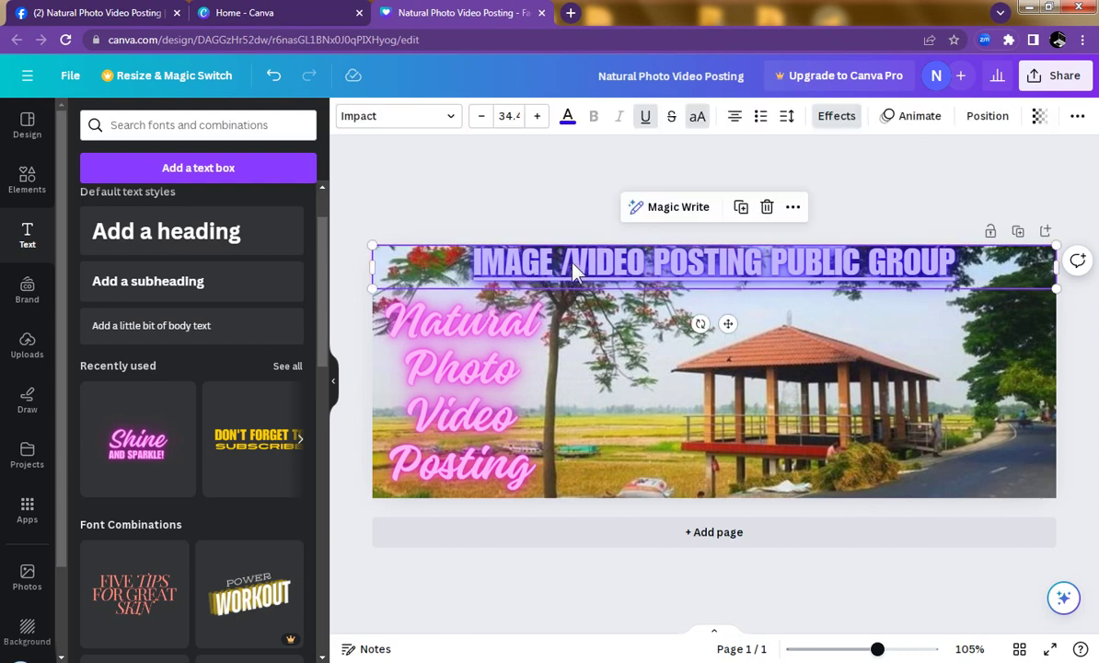
pyautogui.doubleClick(572, 263)
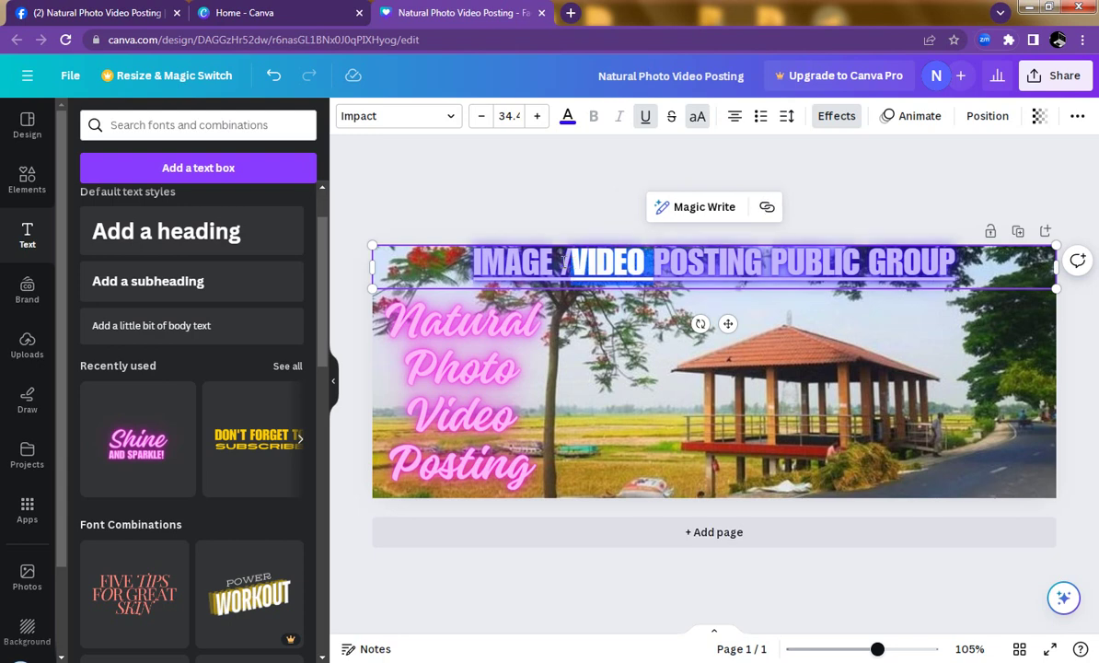
pyautogui.click(572, 263)
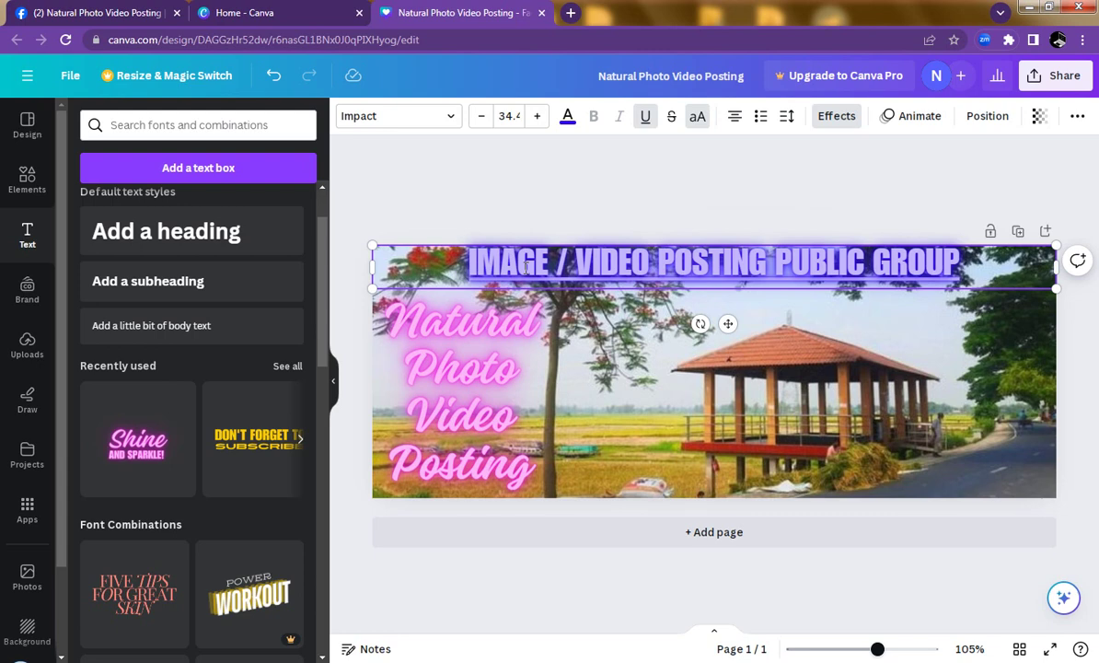
pyautogui.write('~')
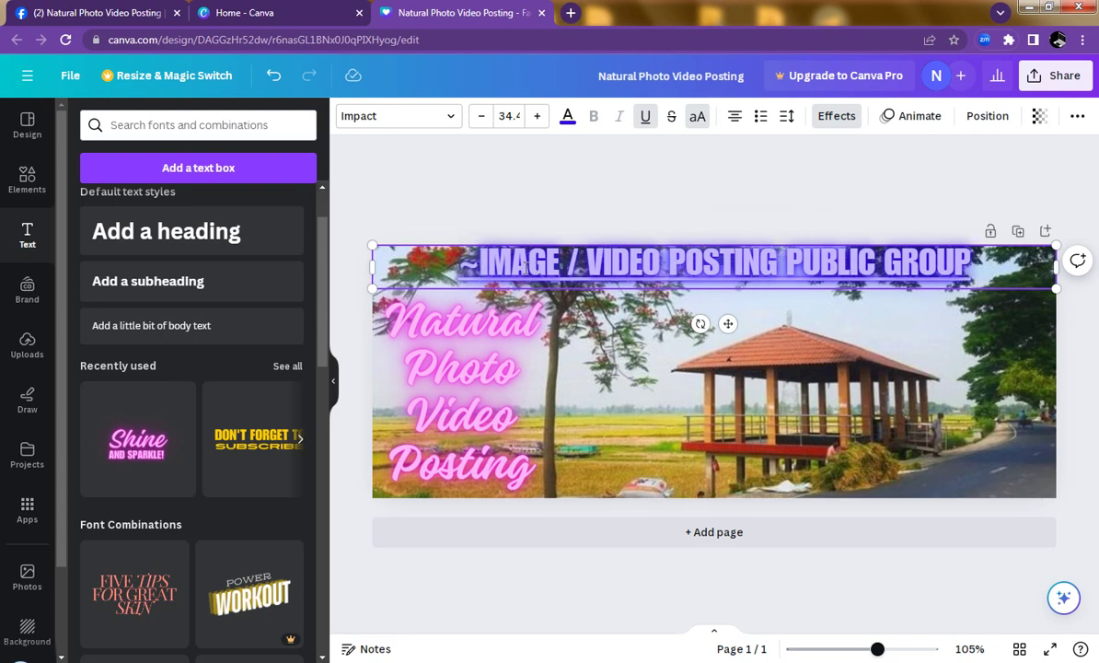
pyautogui.write('~~')
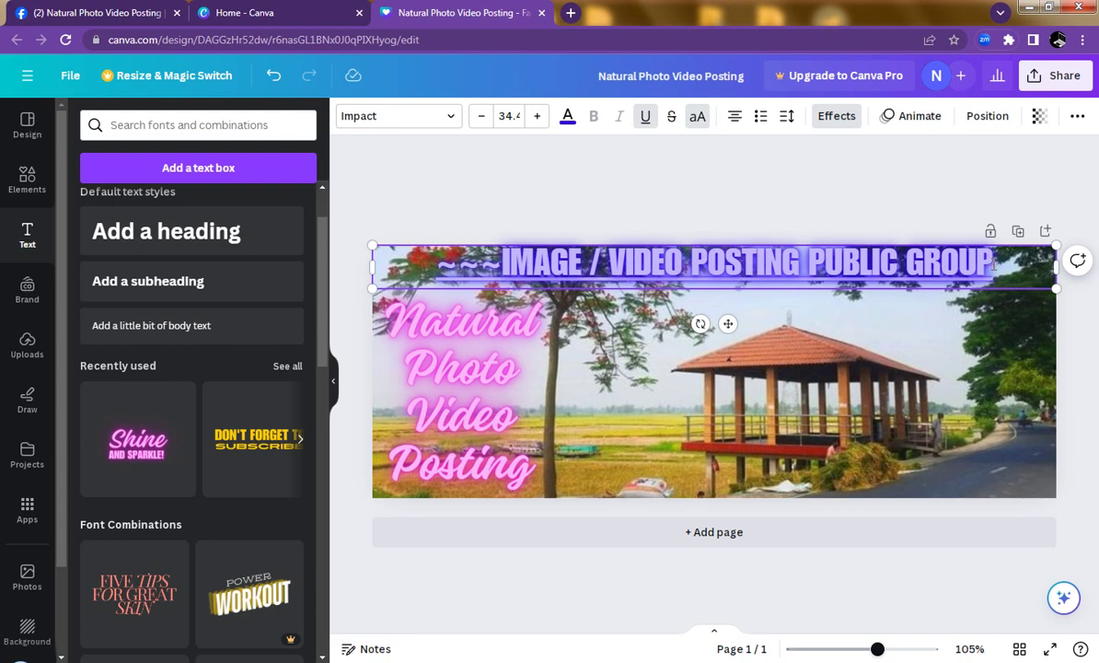
pyautogui.write('~~~')
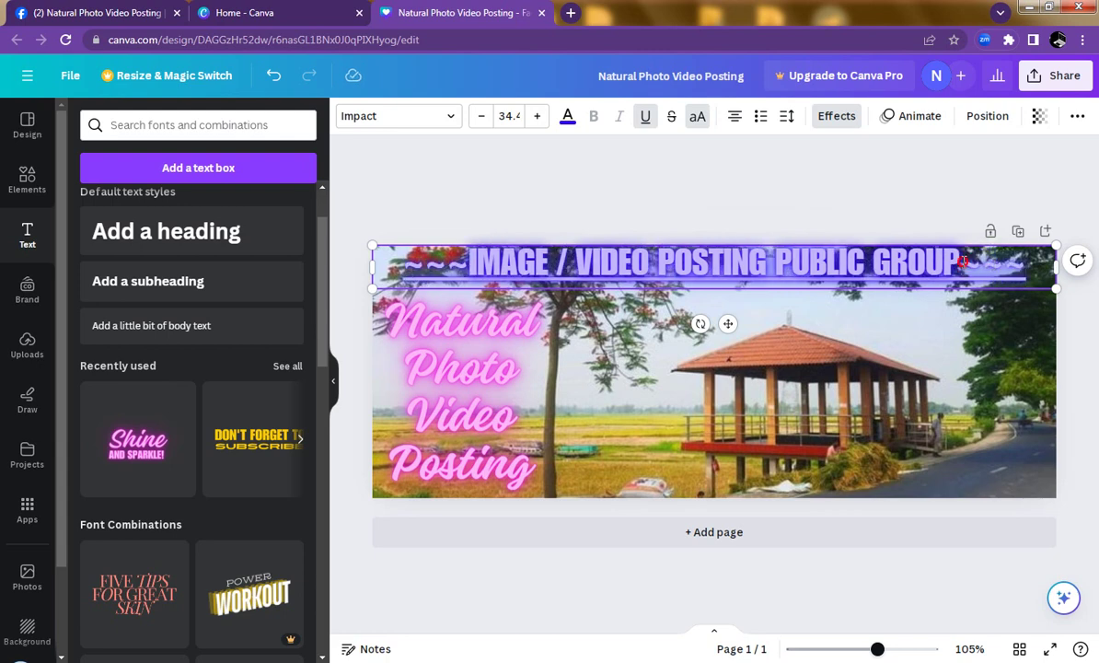
# - Remove the underline from the "~~~" at both ends of the tagline and move the tagline slightly down on the cover
pyautogui.moveTo(960, 264); pyautogui.dragTo(1011, 265)
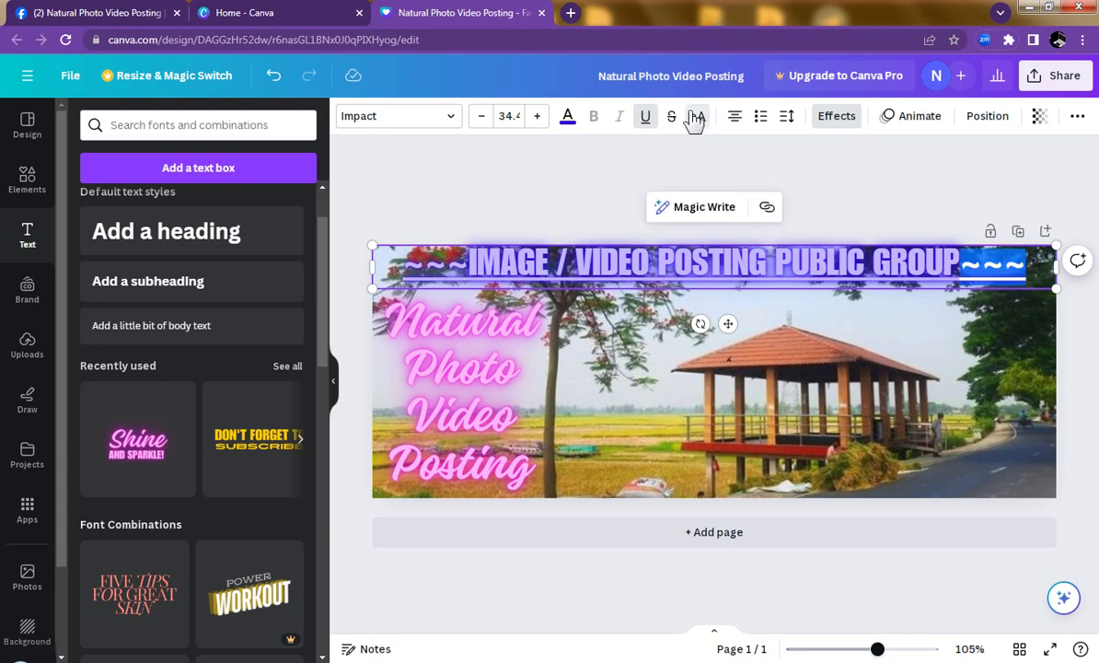
pyautogui.click(645, 116)
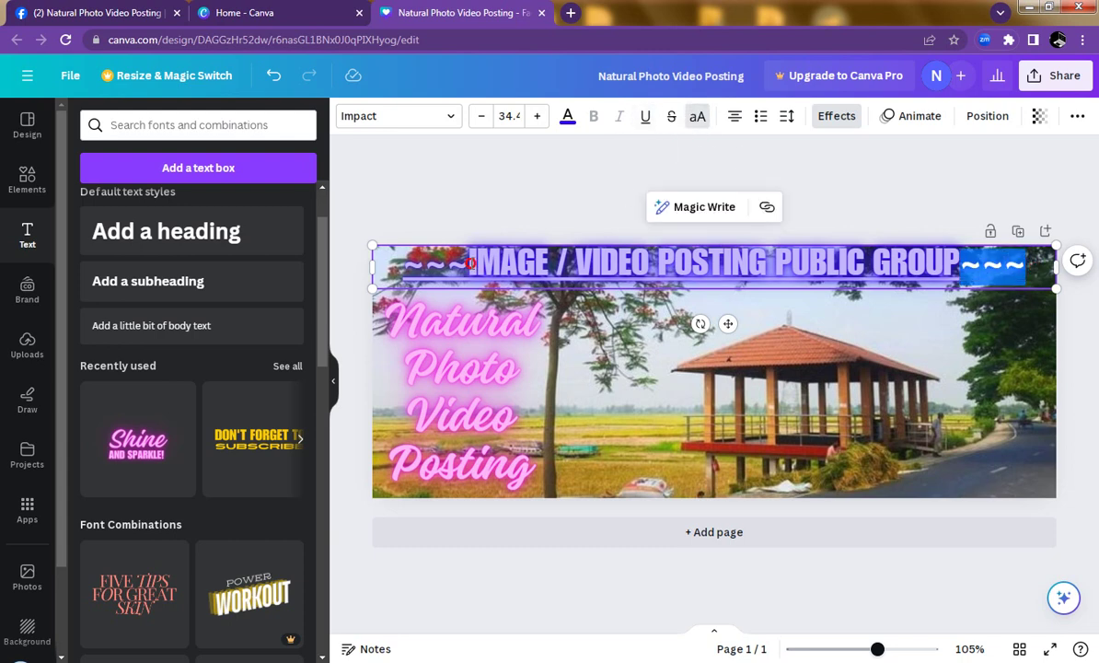
pyautogui.moveTo(405, 265); pyautogui.dragTo(471, 264)
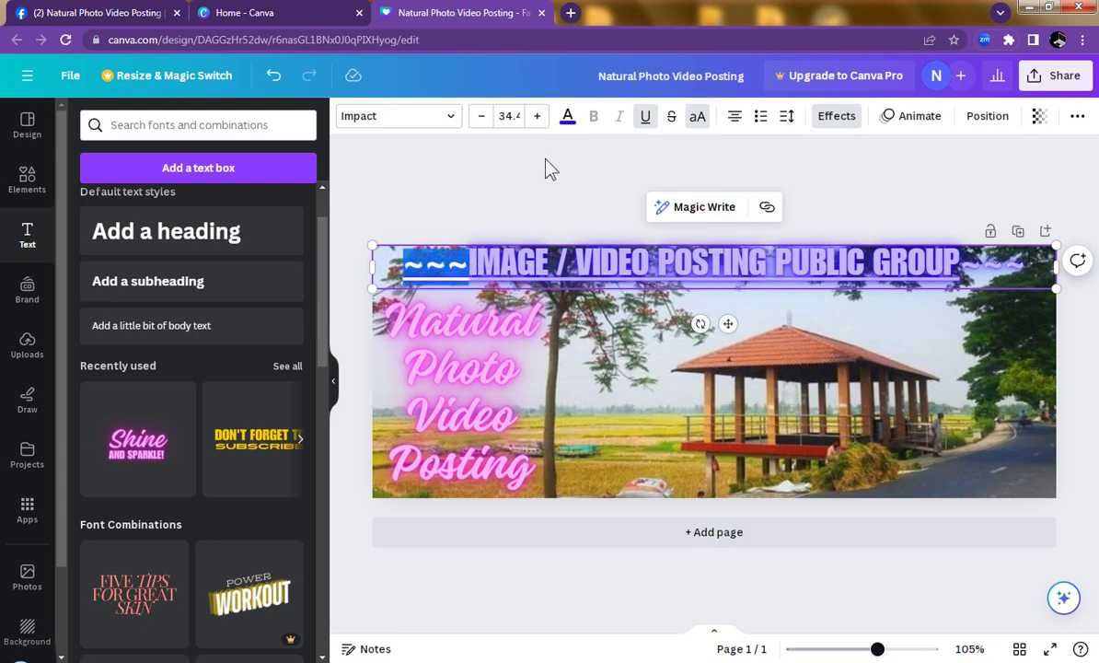
pyautogui.click(645, 117)
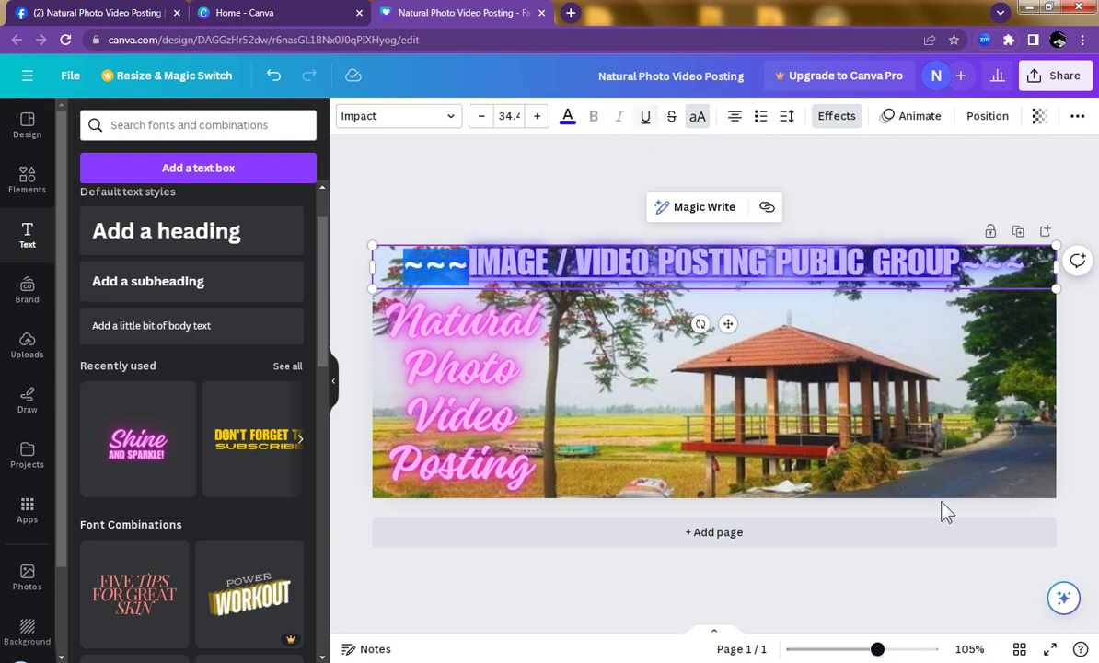
pyautogui.click(1088, 172)
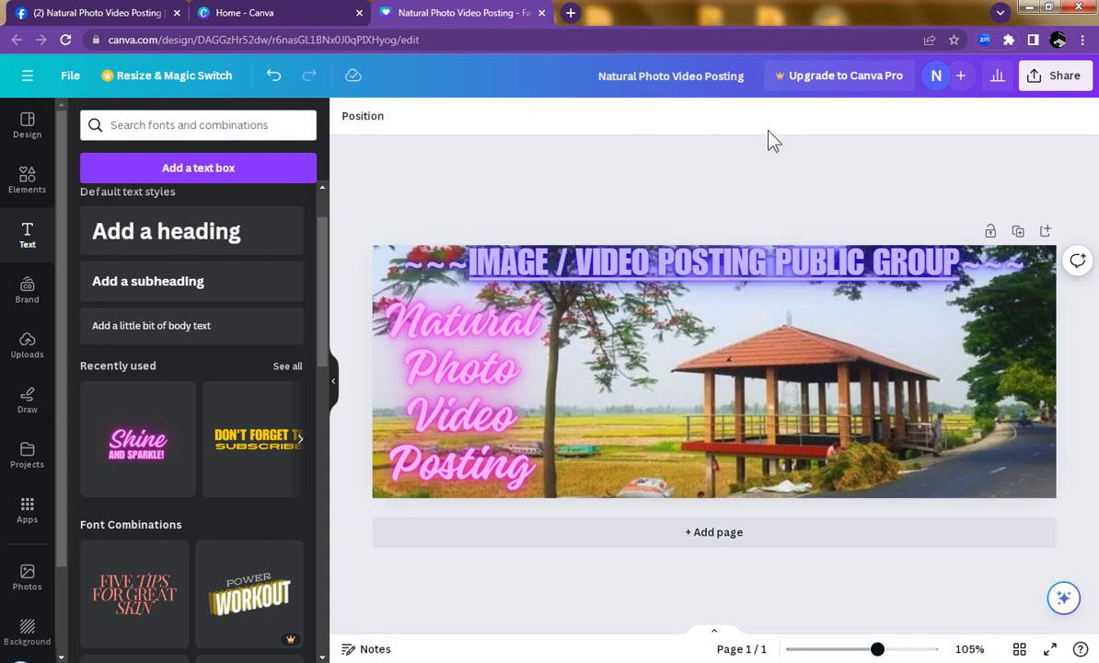
pyautogui.moveTo(699, 274); pyautogui.dragTo(699, 278)
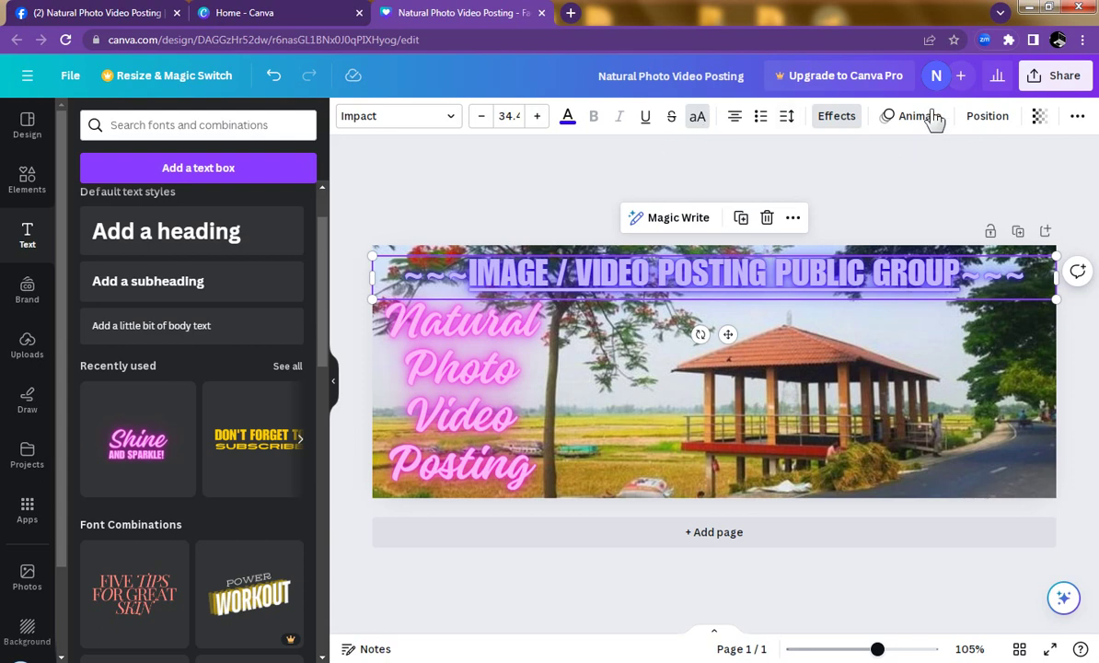
pyautogui.click(1059, 175)
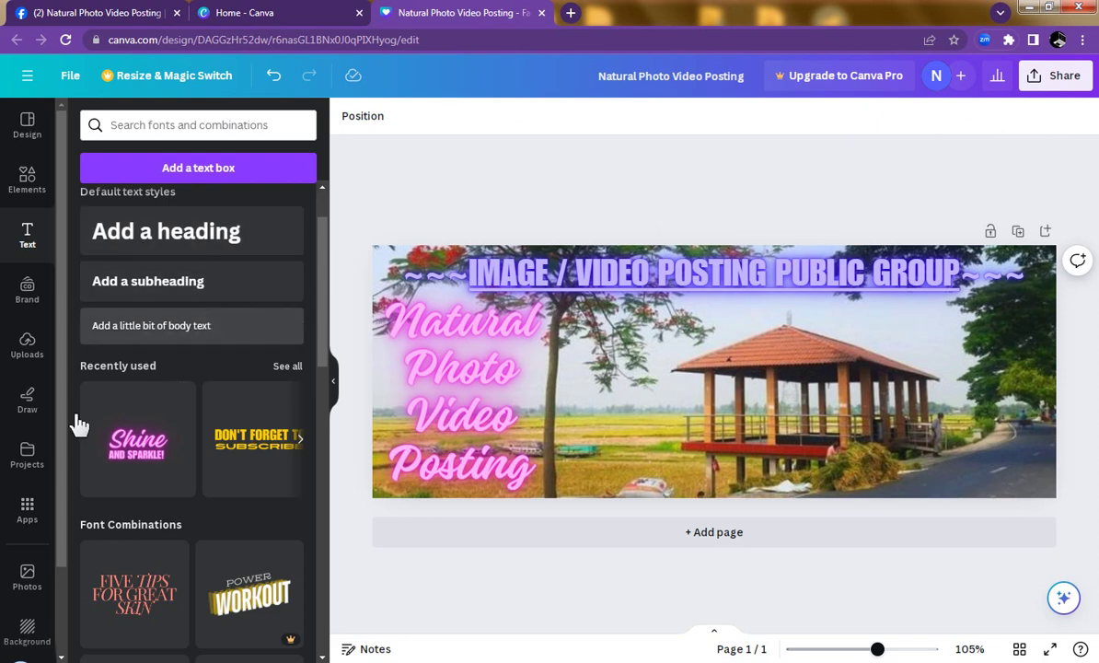
# - Search the design elements for "Frame" and show all available frames
pyautogui.click(28, 346)
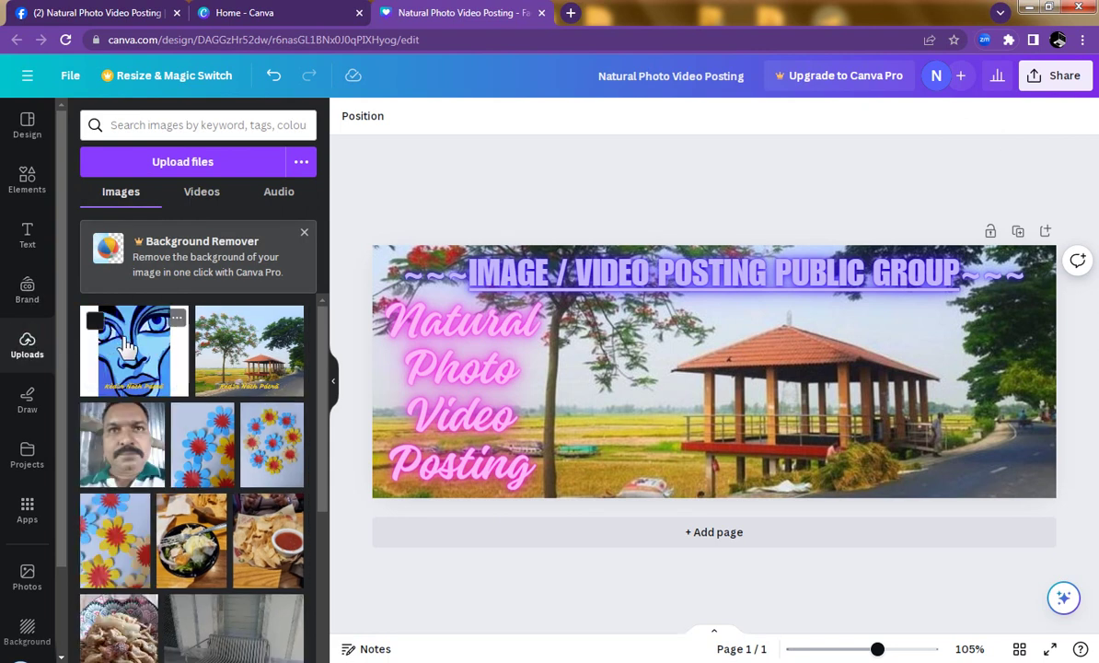
pyautogui.click(31, 179)
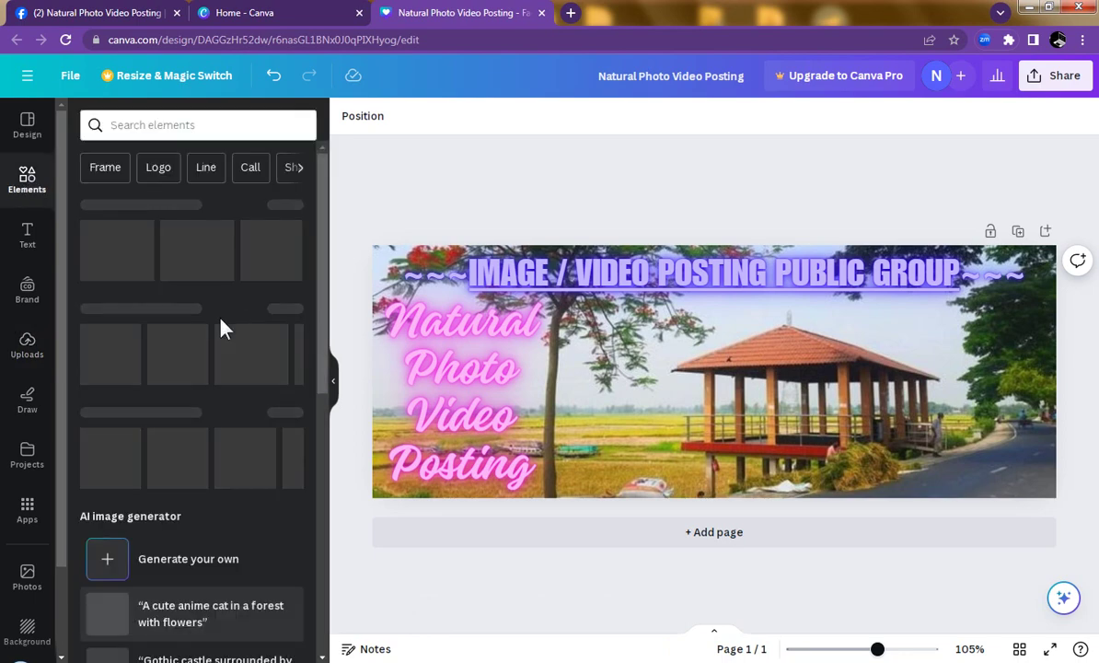
pyautogui.click(30, 517)
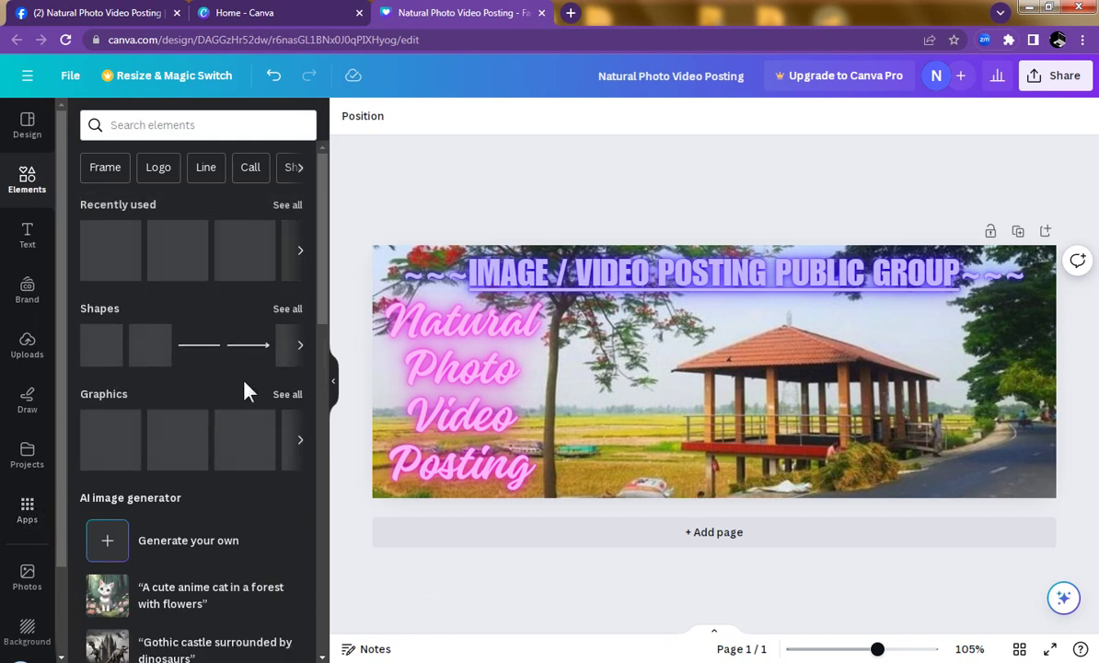
pyautogui.click(28, 514)
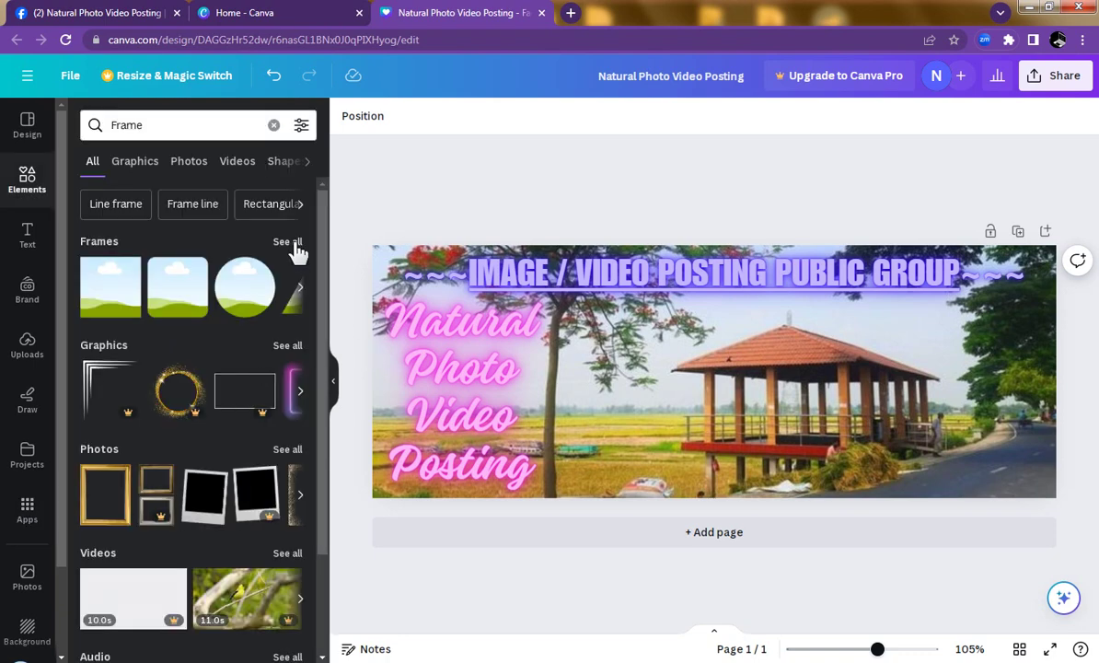
pyautogui.click(293, 243)
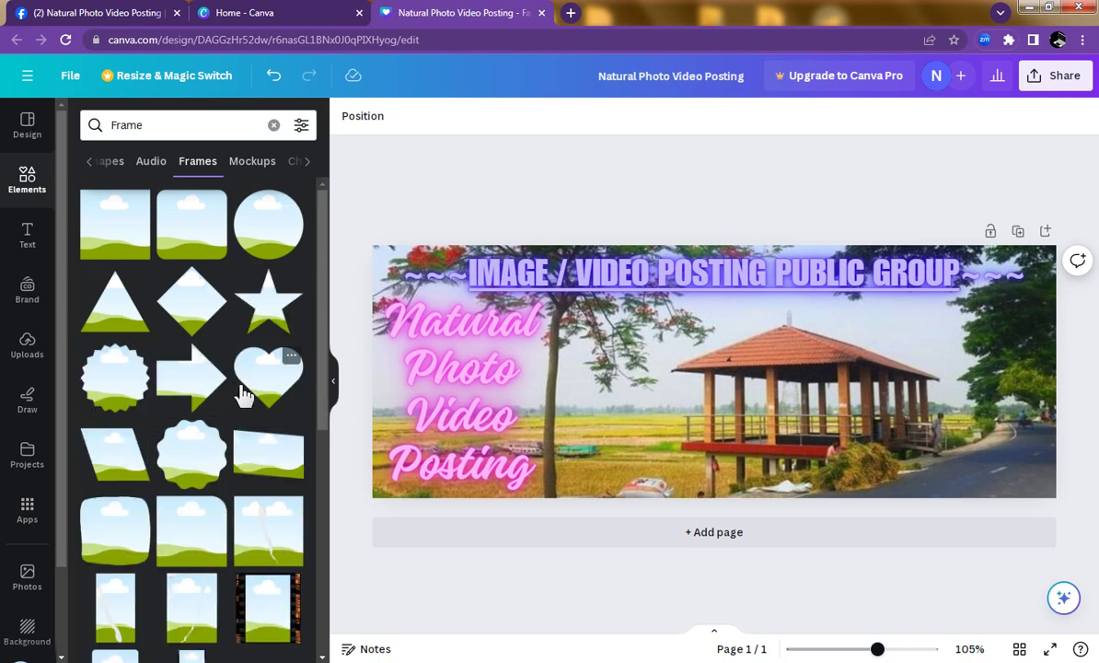
# - Insert the orange circular frame with one squared lower-right corner and place it on the cover between the name text and the pavilion
pyautogui.scroll(-1, 247, 405)
pyautogui.scroll(-2, 249, 420)
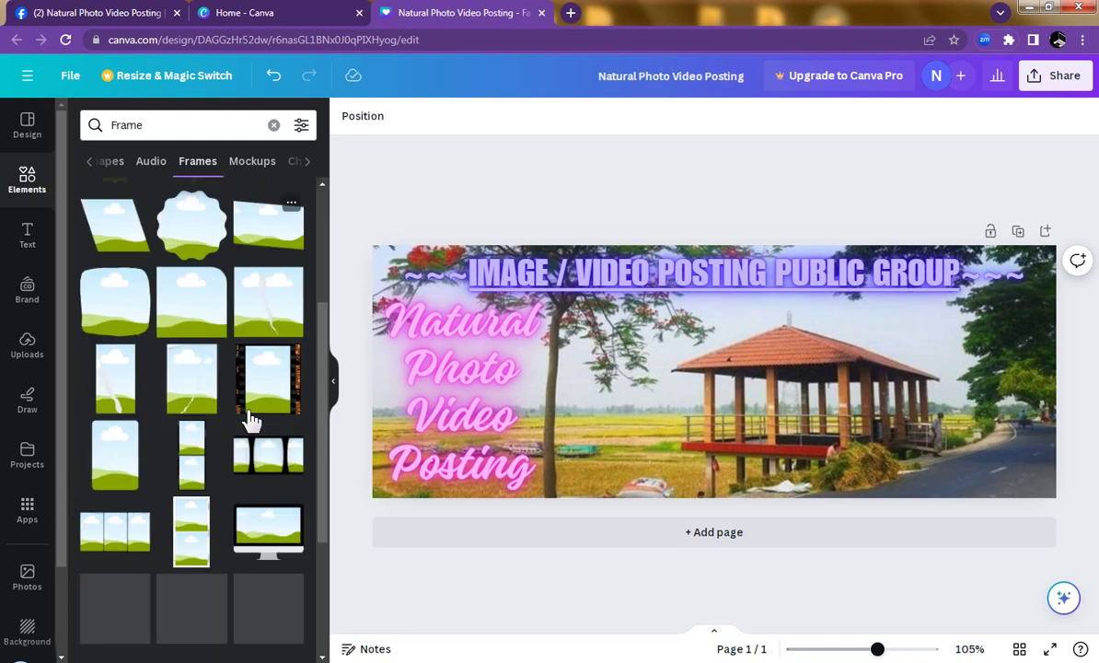
pyautogui.scroll(-4, 251, 419)
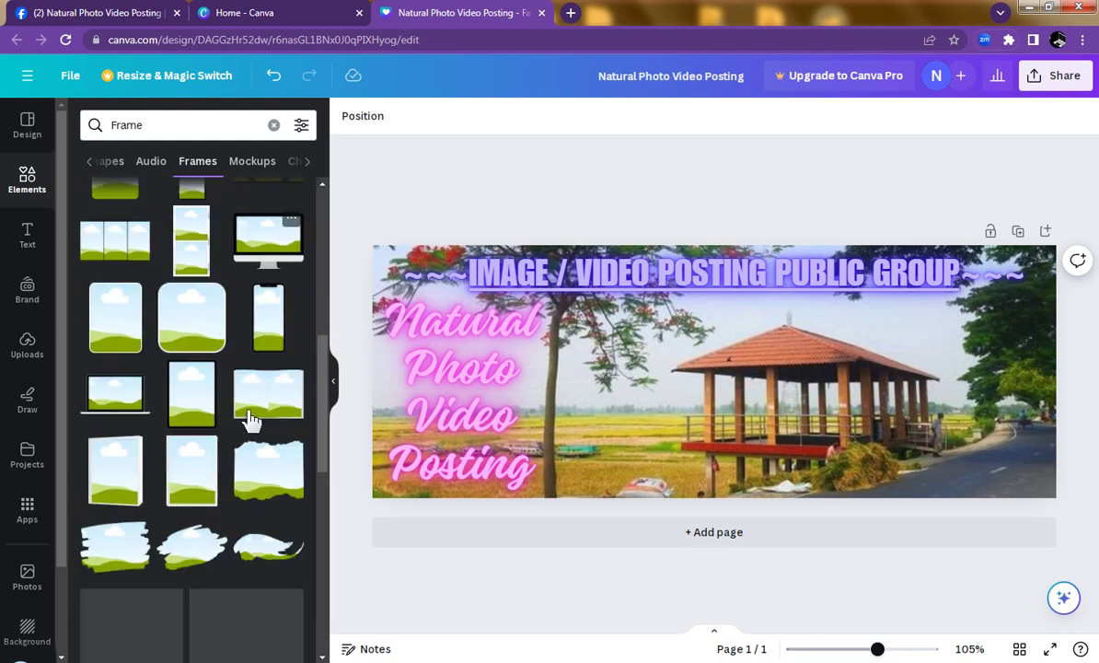
pyautogui.scroll(-1, 251, 420)
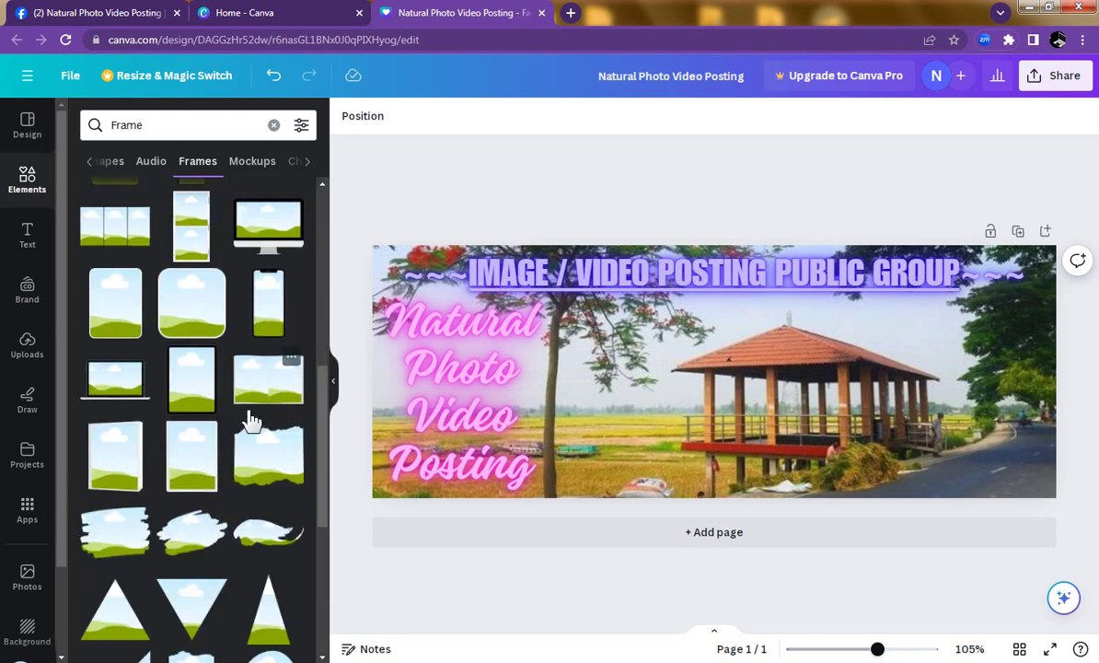
pyautogui.scroll(-2, 251, 420)
pyautogui.scroll(-1, 251, 420)
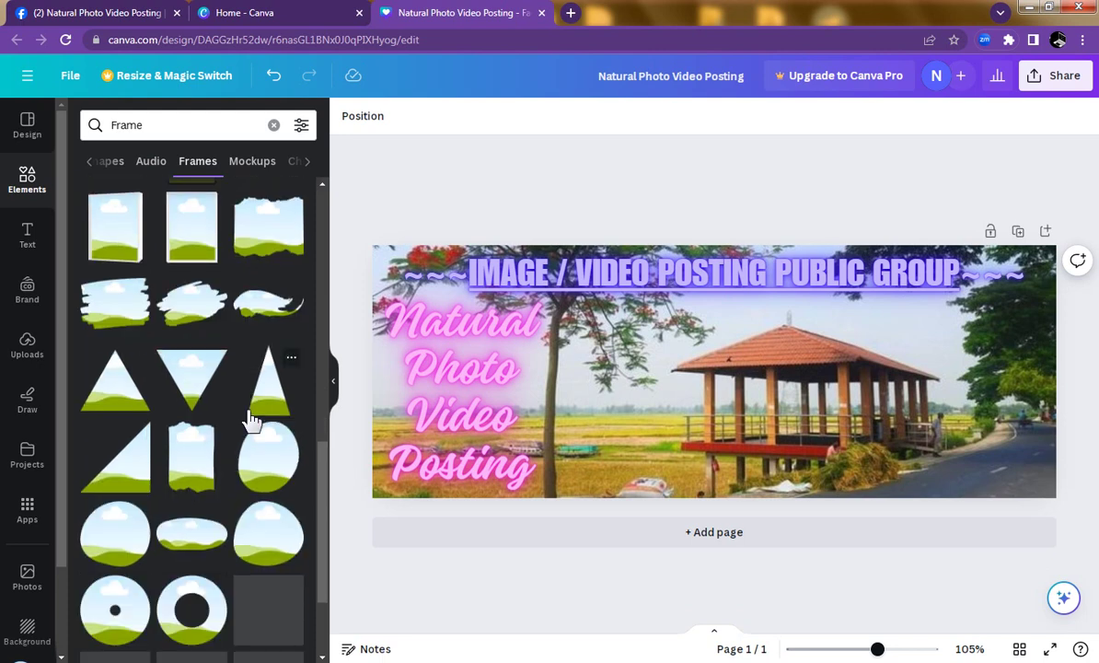
pyautogui.scroll(-2, 251, 419)
pyautogui.scroll(-3, 251, 420)
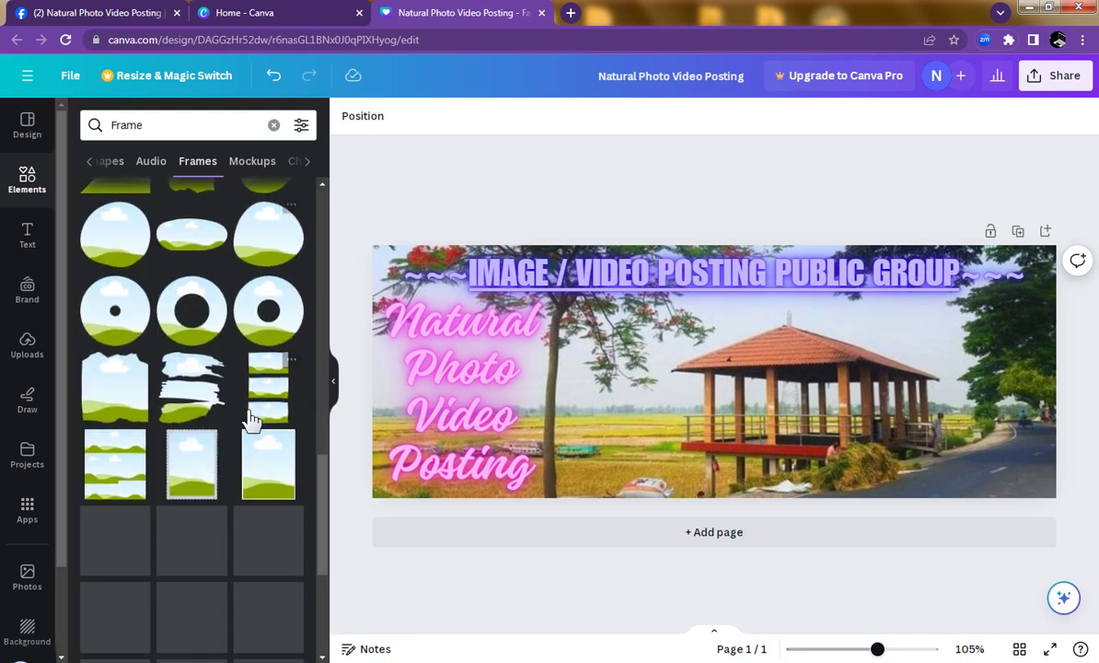
pyautogui.scroll(-2, 251, 420)
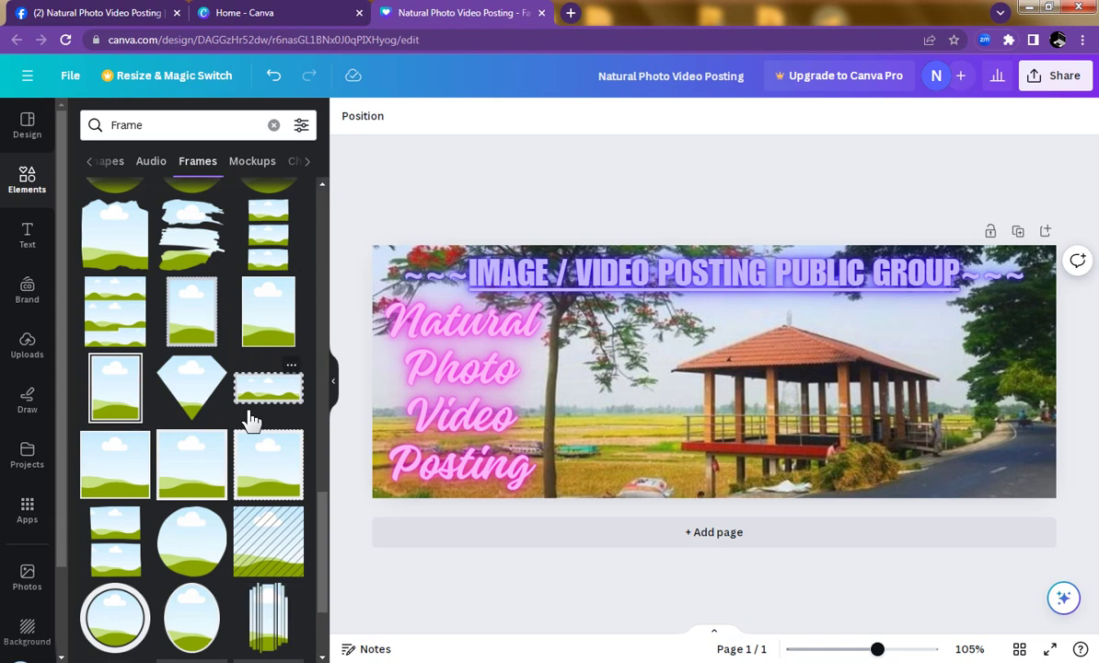
pyautogui.scroll(-2, 250, 420)
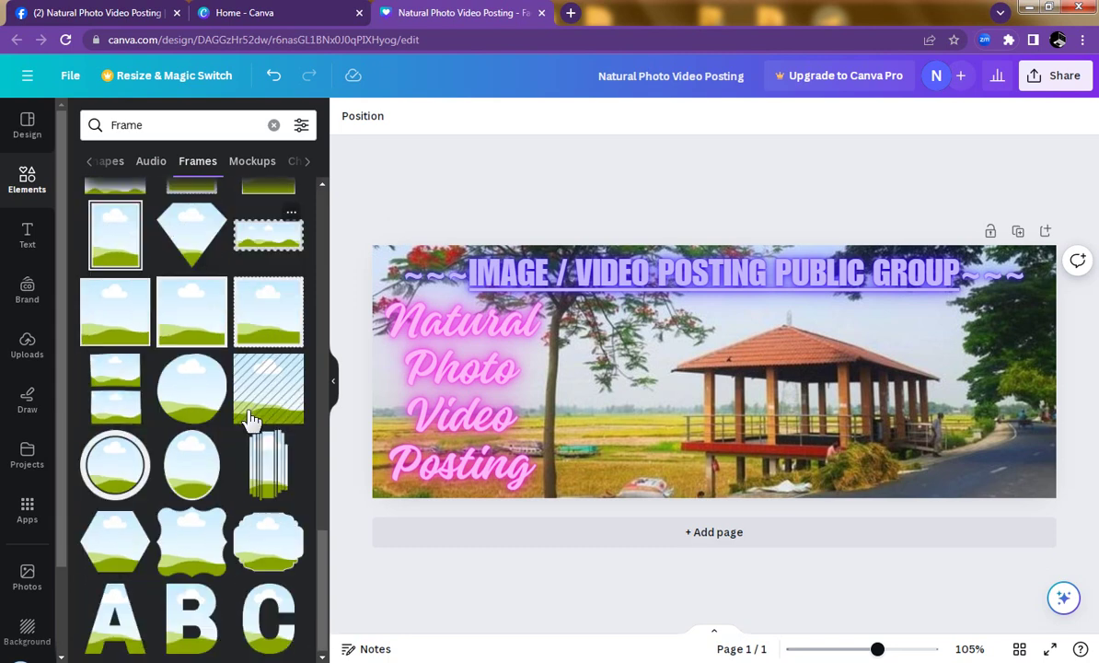
pyautogui.scroll(-2, 251, 420)
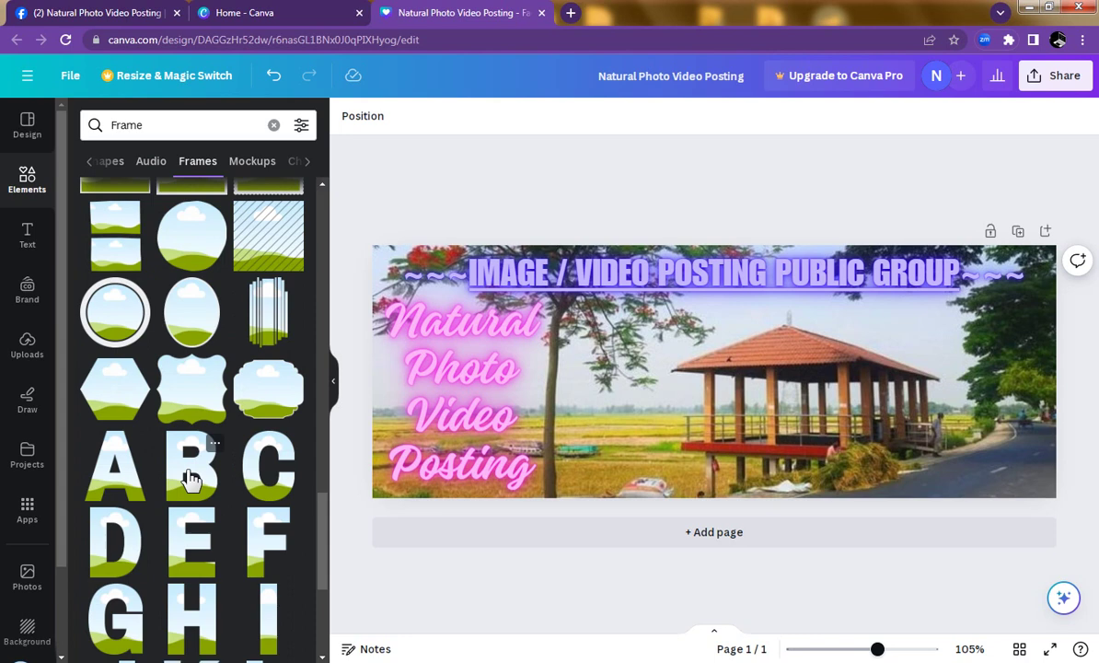
pyautogui.scroll(-6, 188, 478)
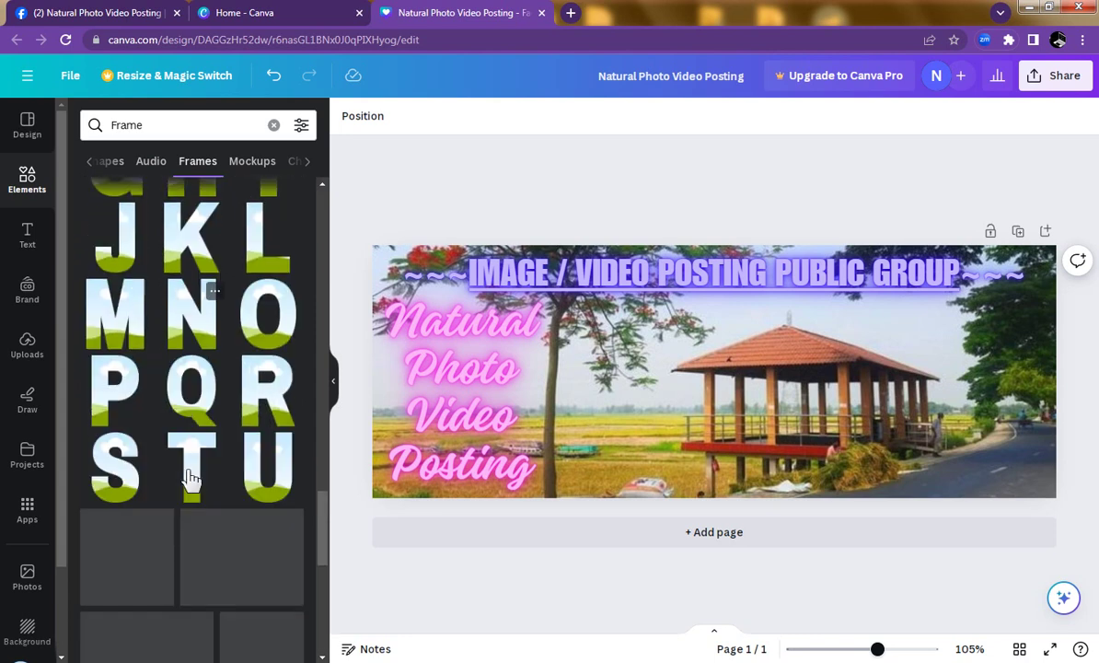
pyautogui.scroll(-3, 191, 475)
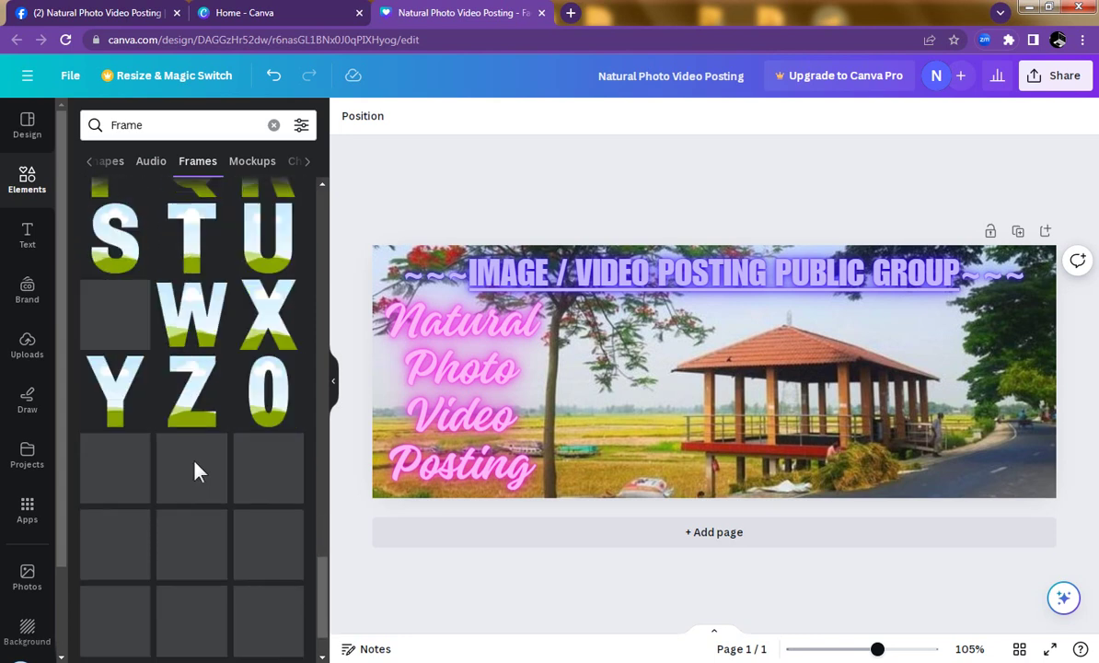
pyautogui.scroll(-2, 199, 469)
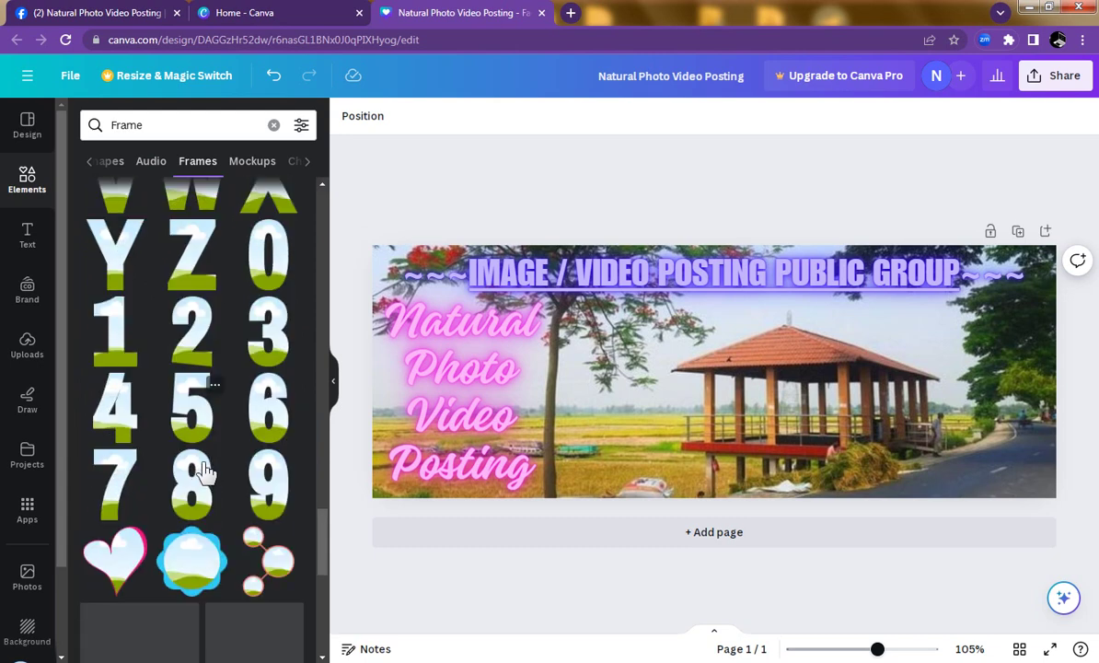
pyautogui.scroll(-1, 206, 473)
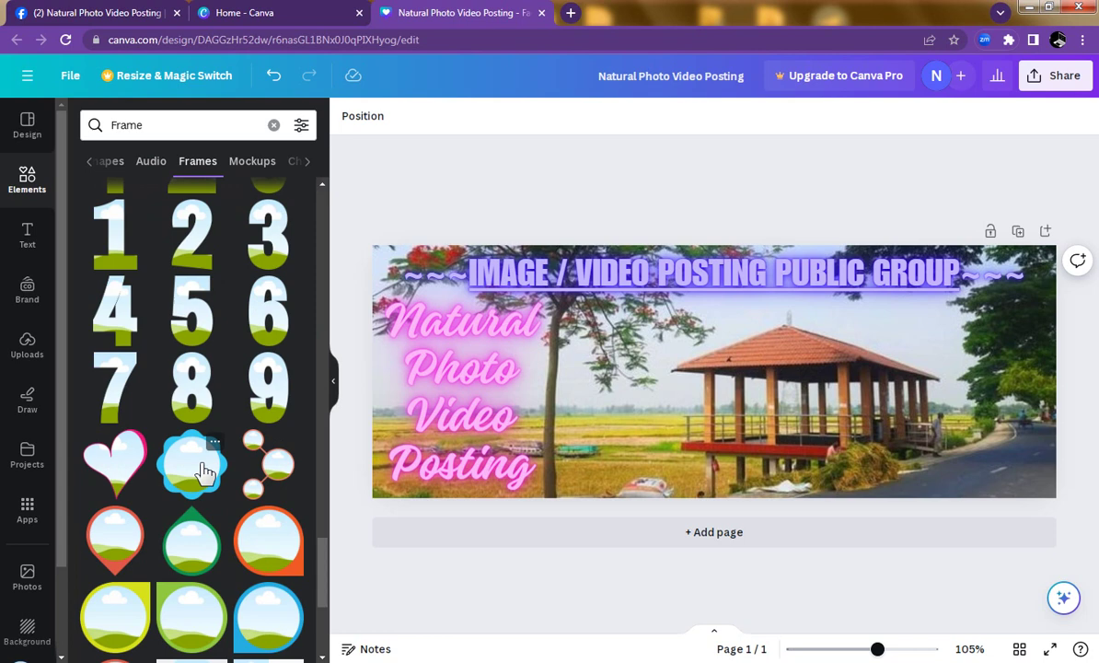
pyautogui.click(267, 543)
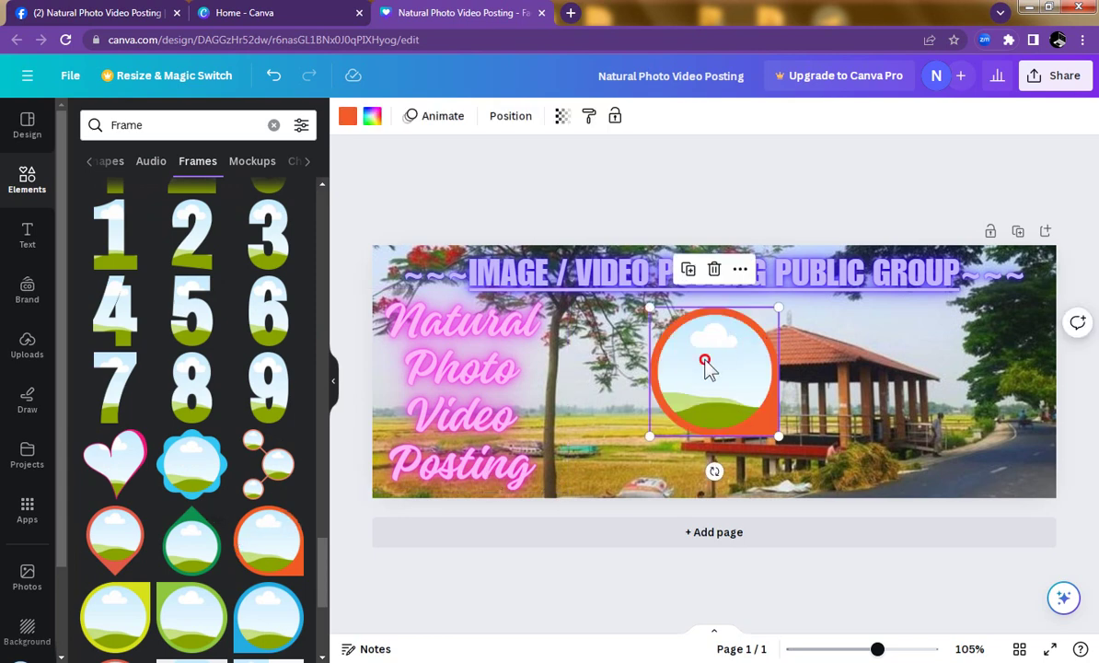
pyautogui.moveTo(705, 366); pyautogui.dragTo(643, 366)
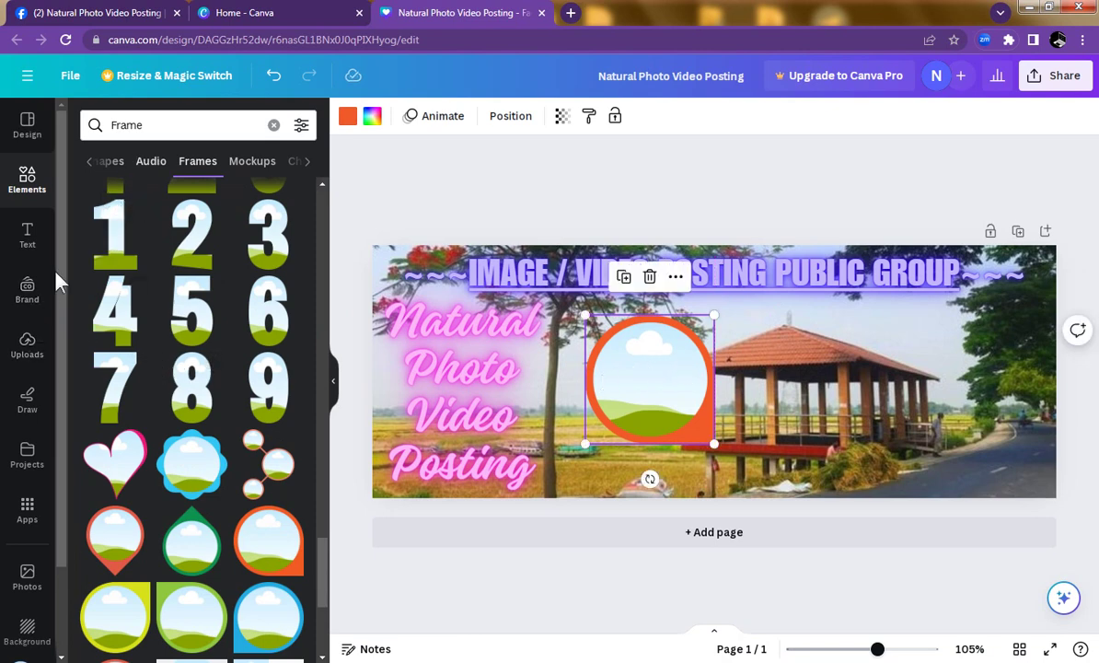
# - Fill the orange circular frame with the uploaded blue face image
pyautogui.click(32, 357)
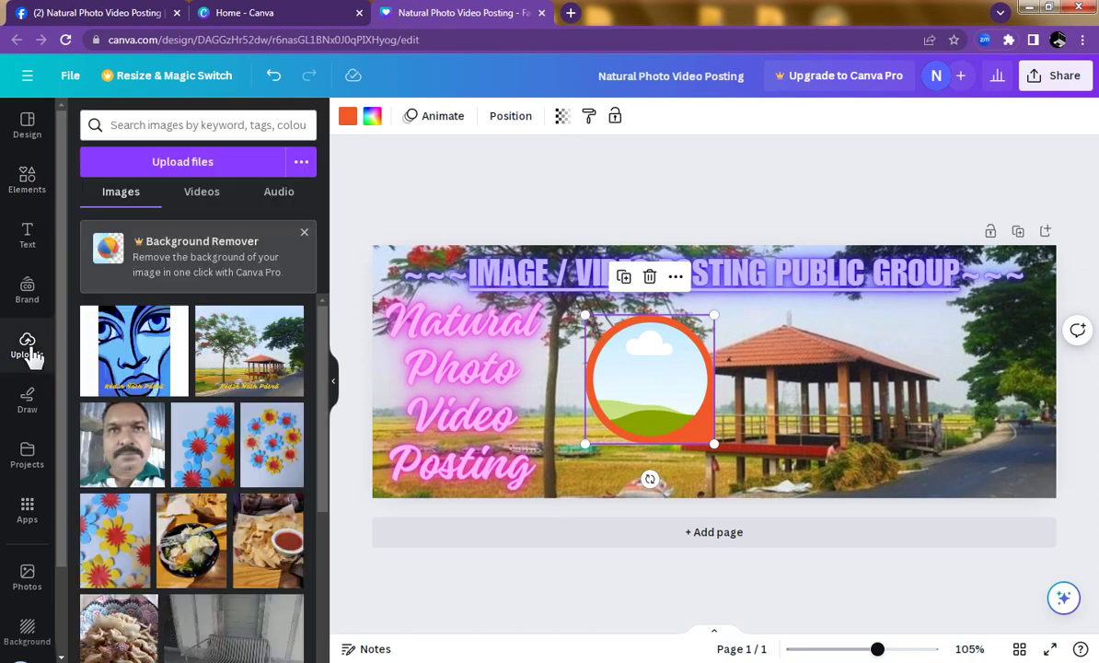
pyautogui.click(134, 364)
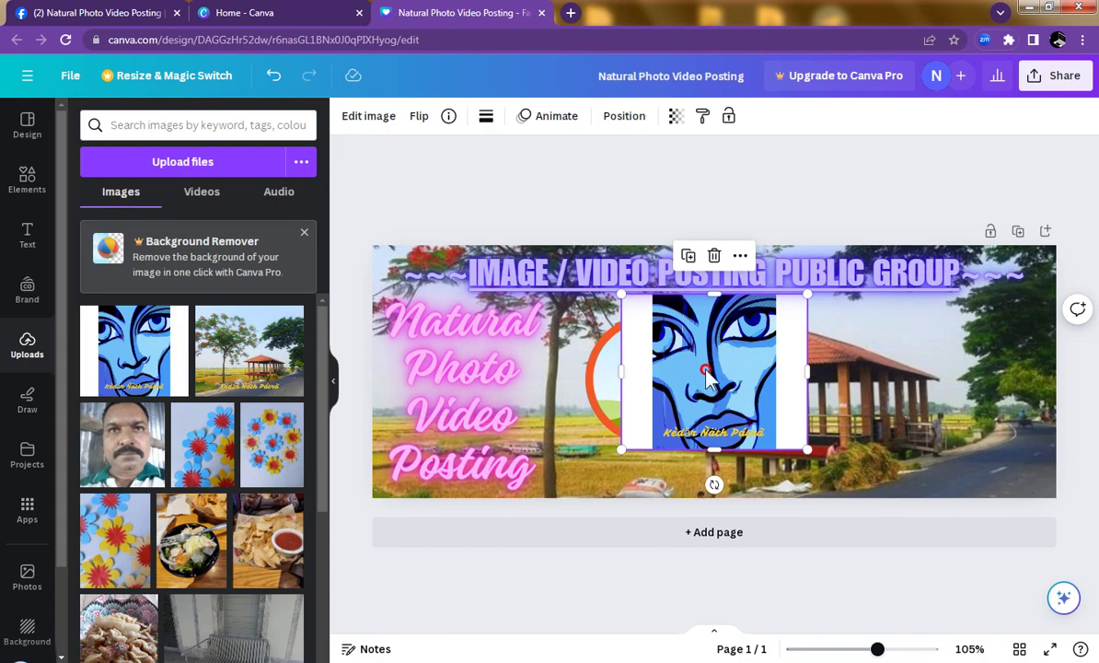
pyautogui.moveTo(708, 373); pyautogui.dragTo(635, 380)
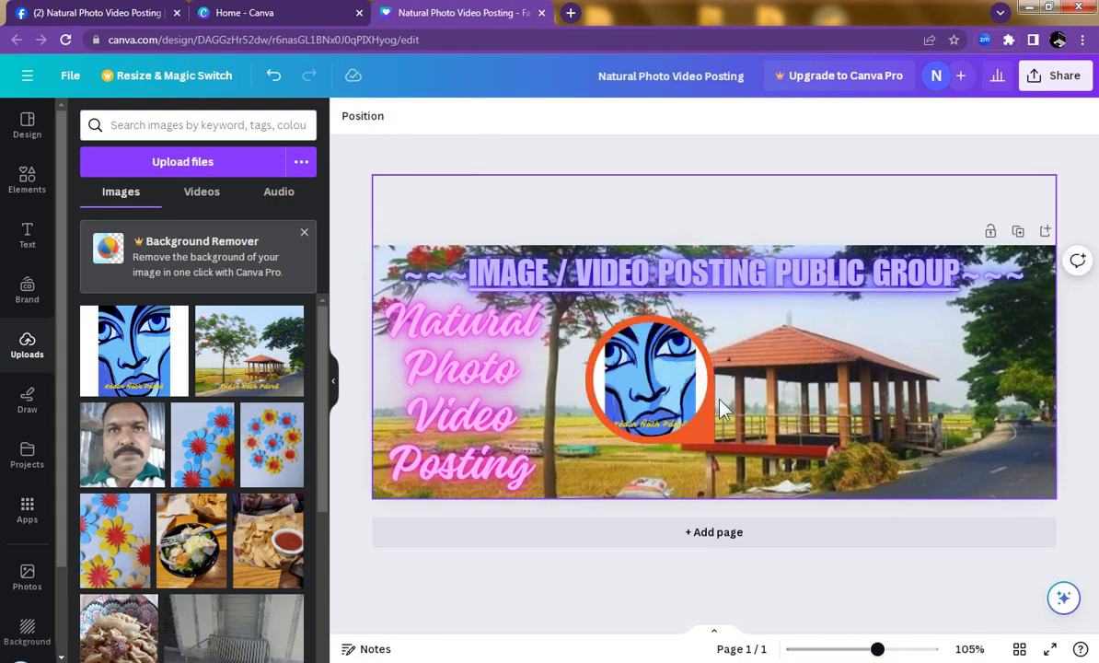
# - Shrink the framed blue face image to a small logo in the lower-right corner of the cover photo
pyautogui.click(653, 377)
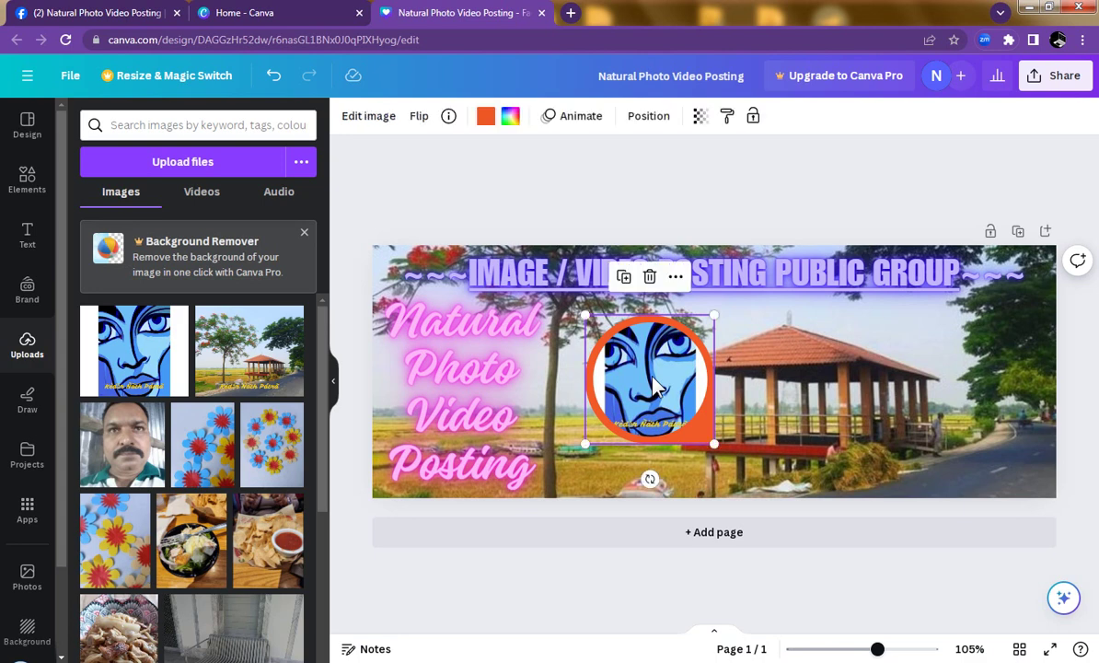
pyautogui.moveTo(645, 378); pyautogui.dragTo(858, 397)
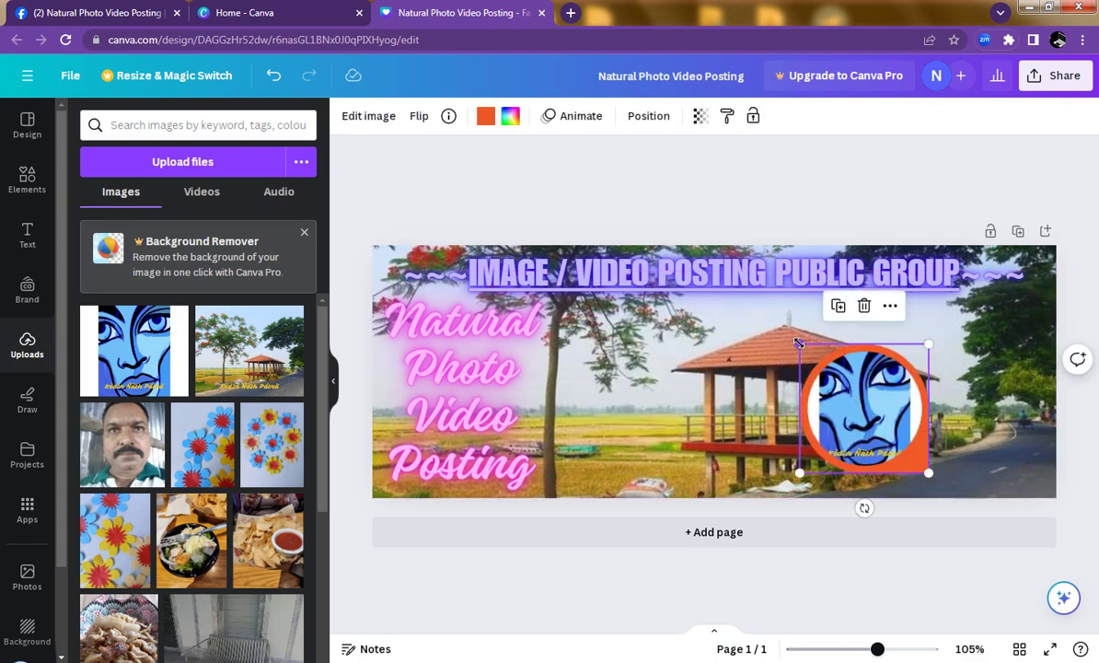
pyautogui.moveTo(799, 344); pyautogui.dragTo(1012, 454)
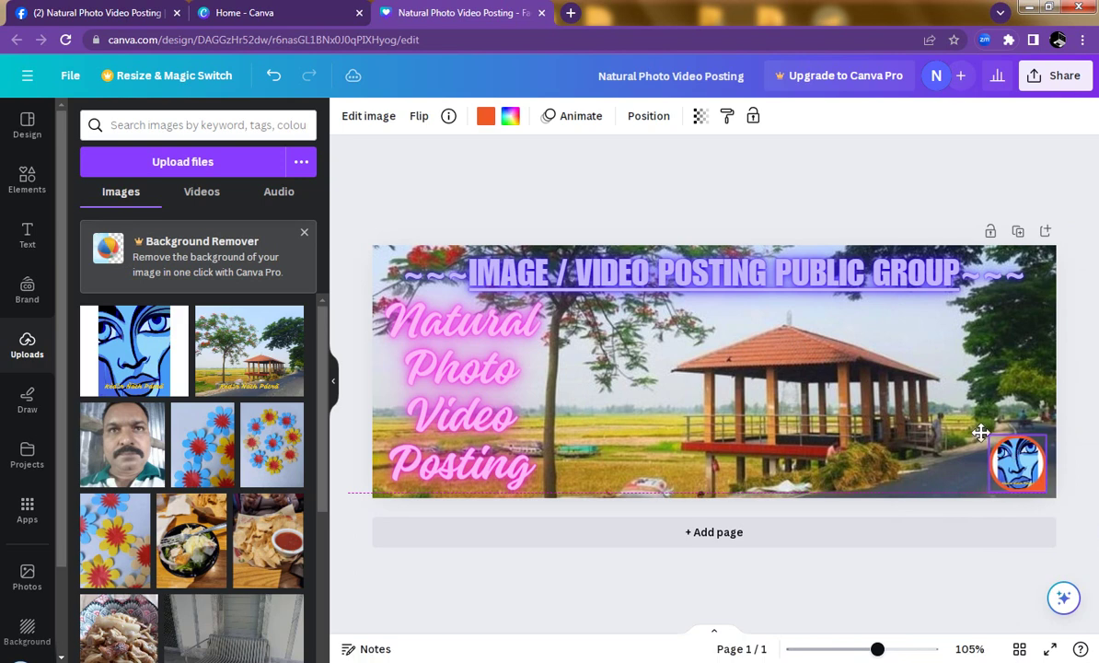
pyautogui.click(1082, 189)
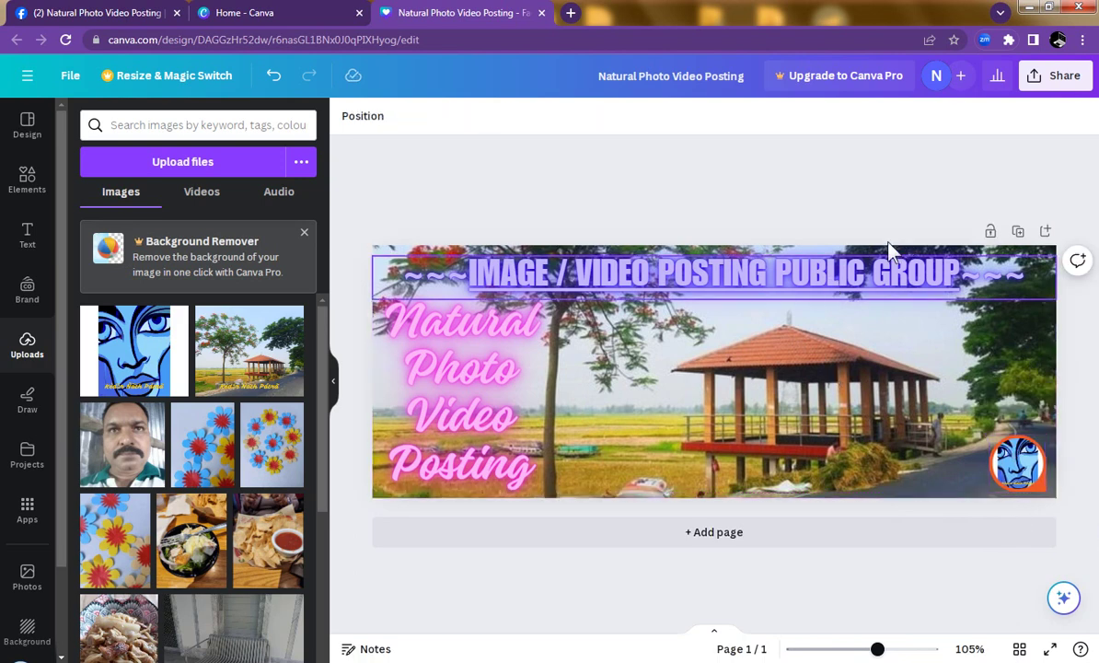
# - Download the finished cover design as a PNG and check the downloaded image in the photo viewer
pyautogui.click(1068, 82)
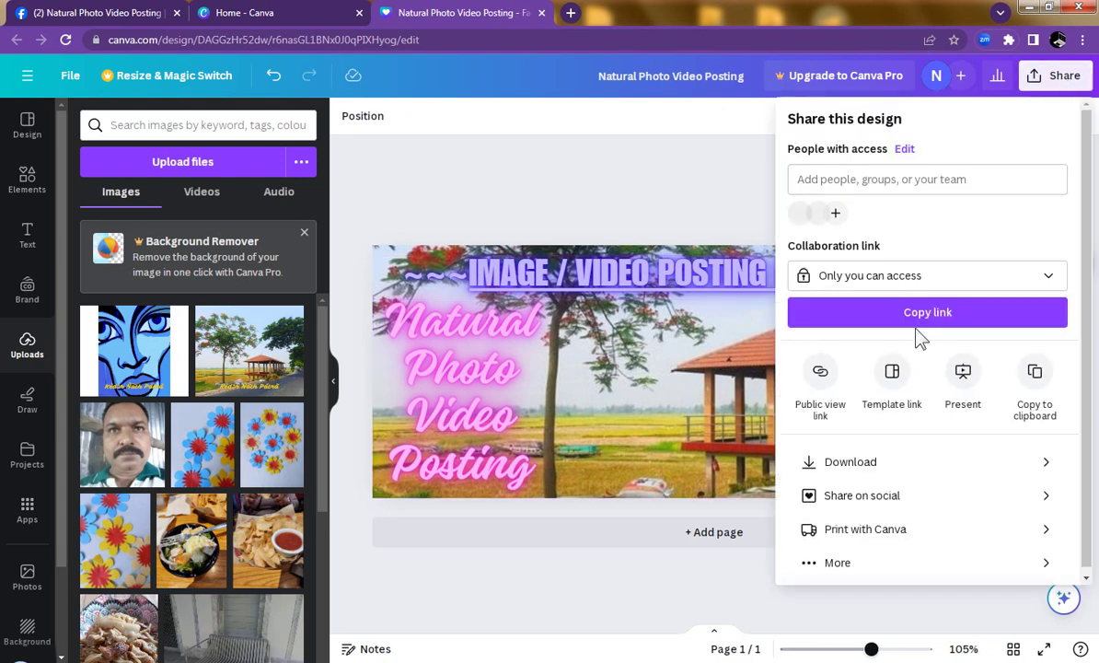
pyautogui.click(872, 463)
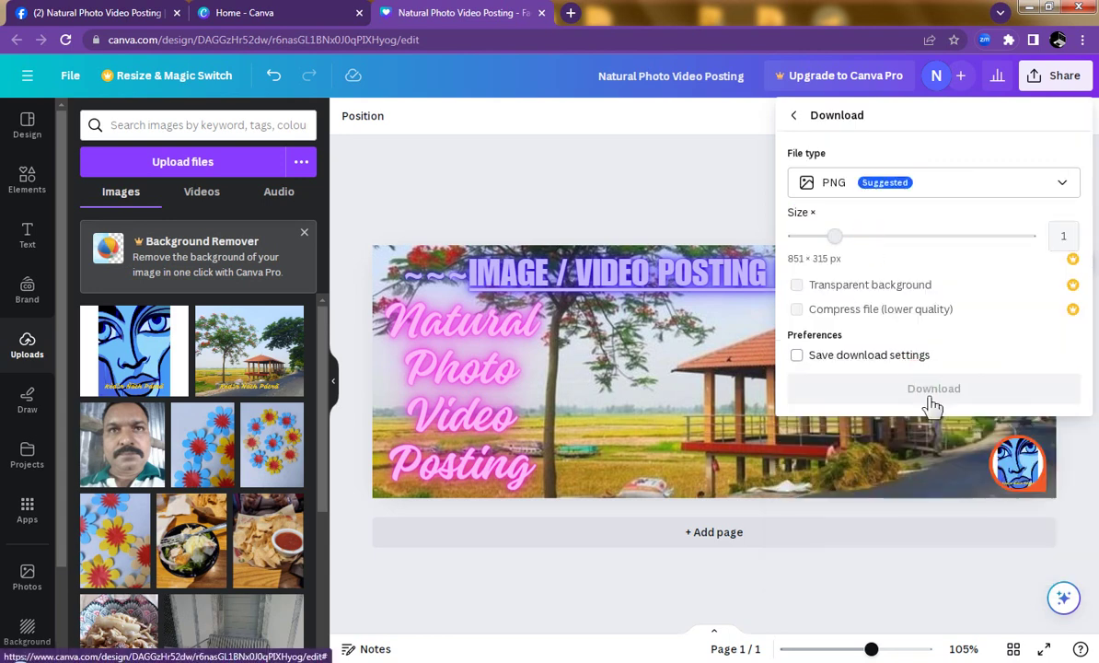
pyautogui.click(971, 394)
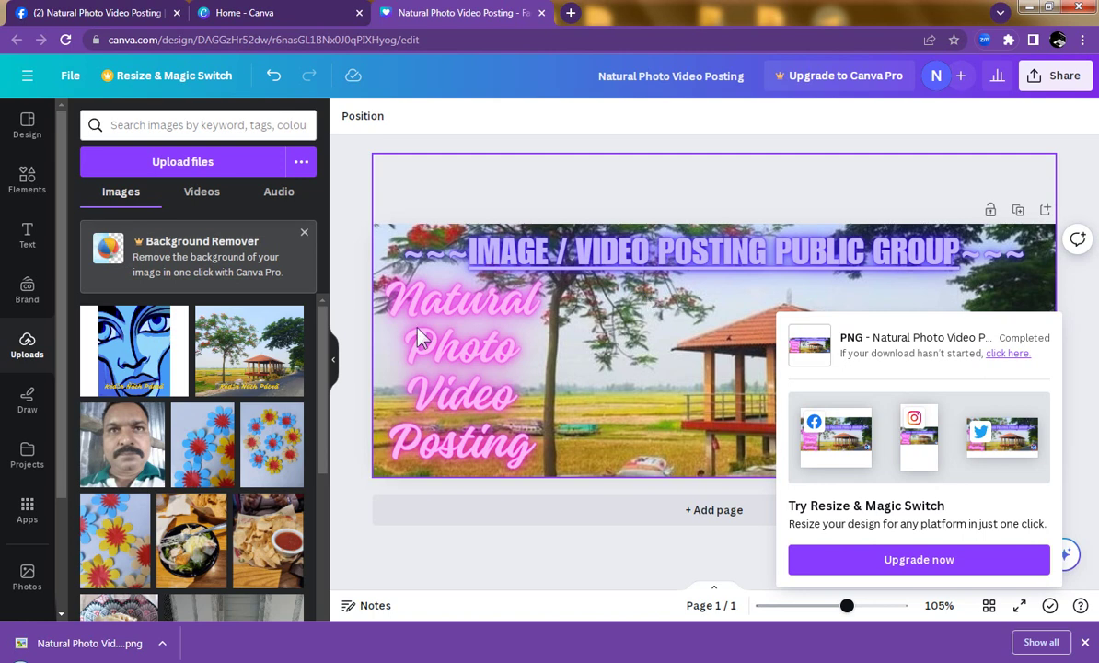
pyautogui.click(143, 649)
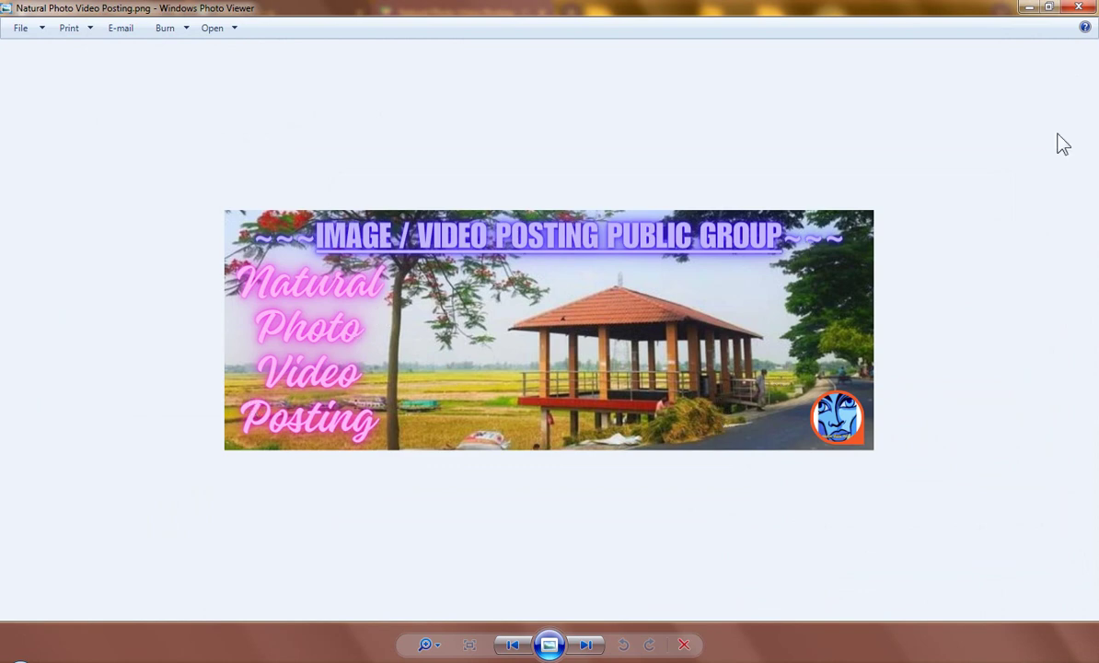
pyautogui.click(1079, 8)
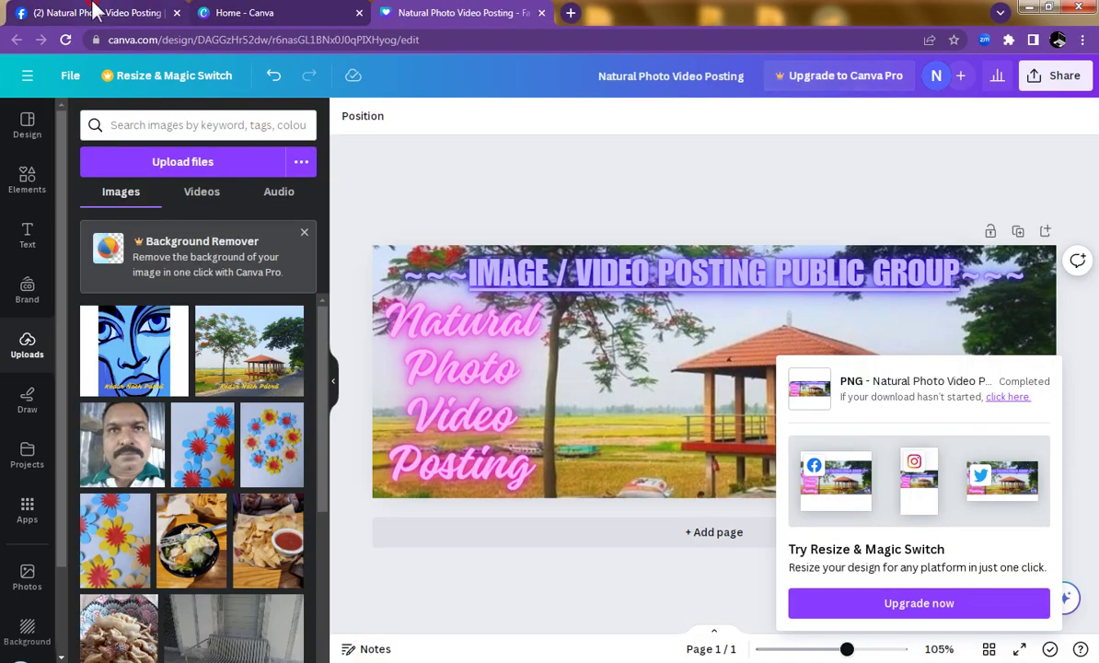
# - Switch to the Facebook group page, upload the downloaded Natural Photo Video Posting PNG as the group's cover photo and save the changes
pyautogui.click(92, 12)
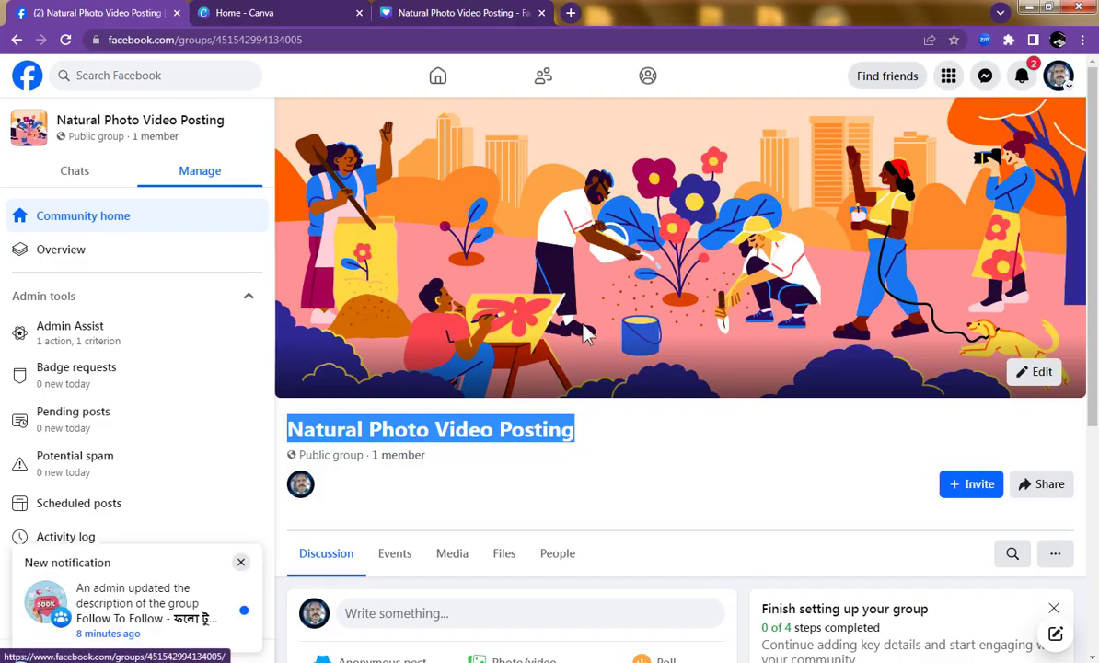
pyautogui.click(644, 422)
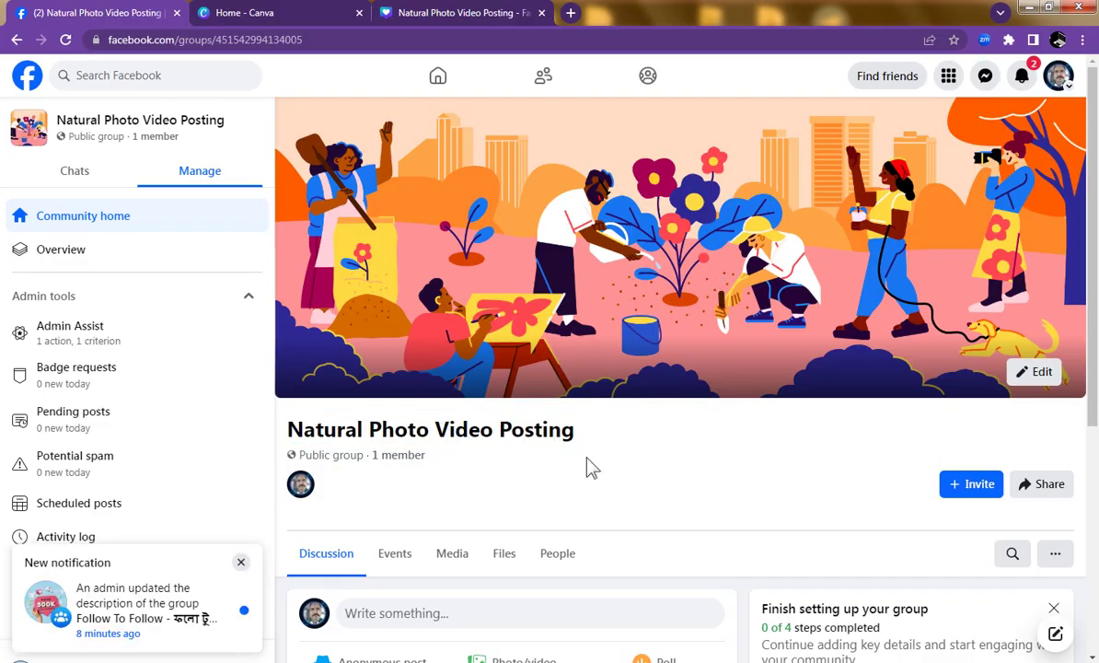
pyautogui.click(1024, 376)
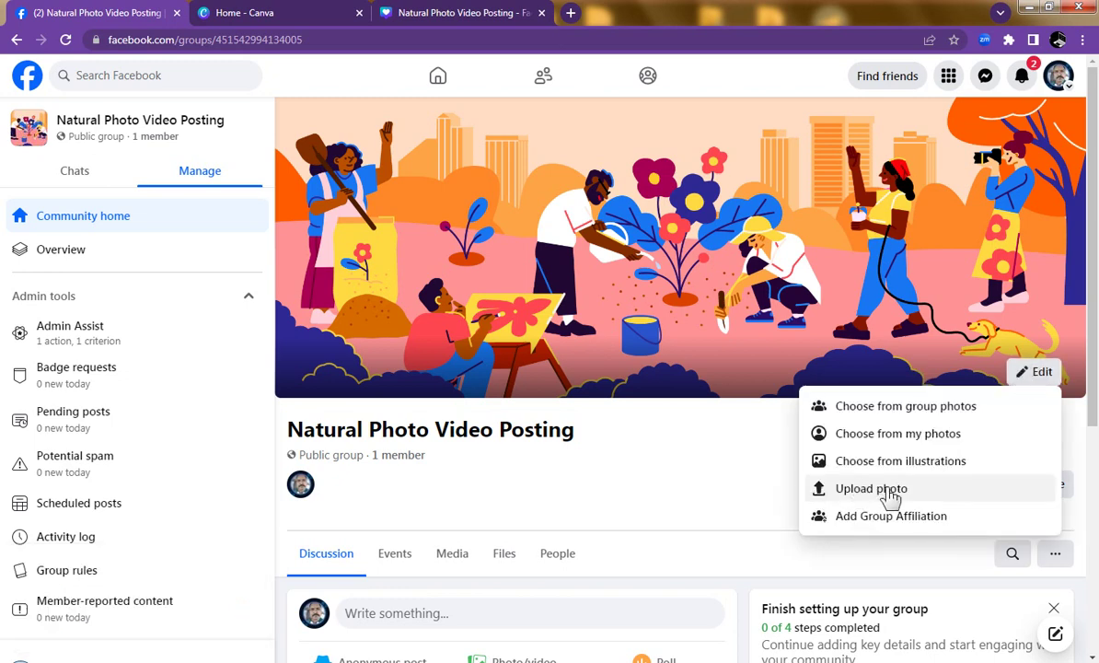
pyautogui.click(889, 492)
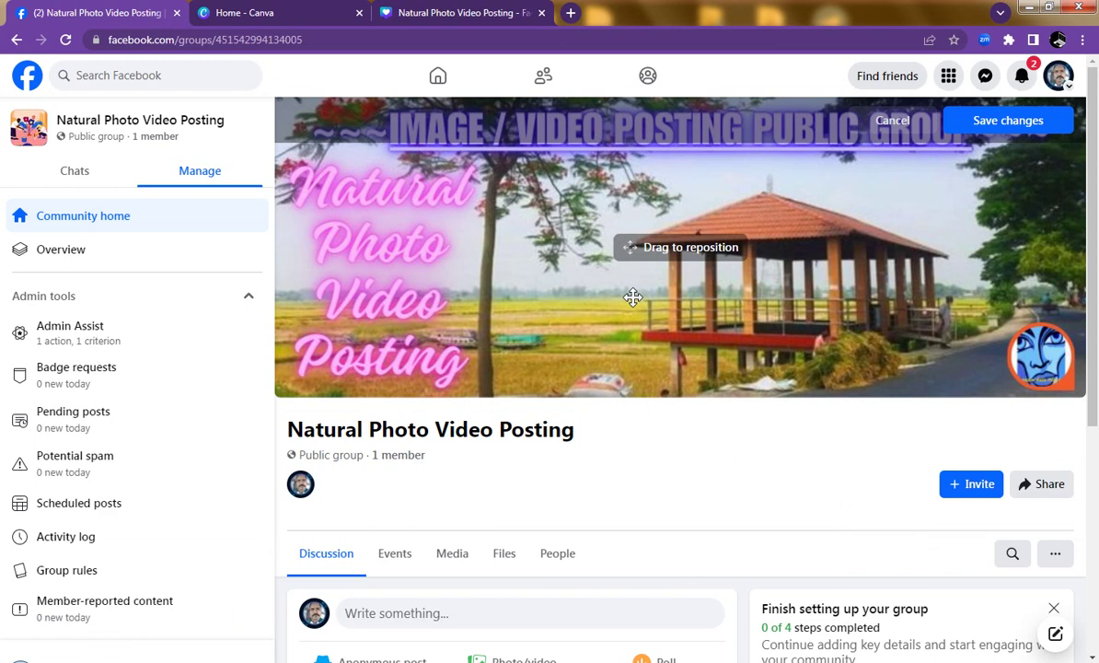
pyautogui.click(1022, 131)
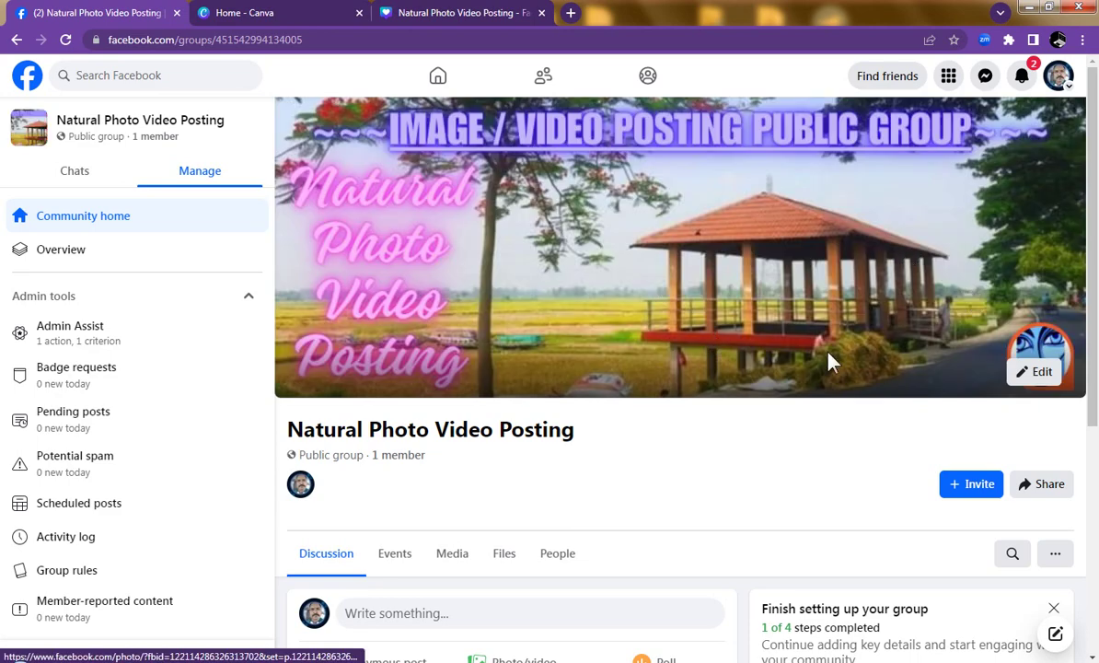
pyautogui.scroll(-3, 819, 351)
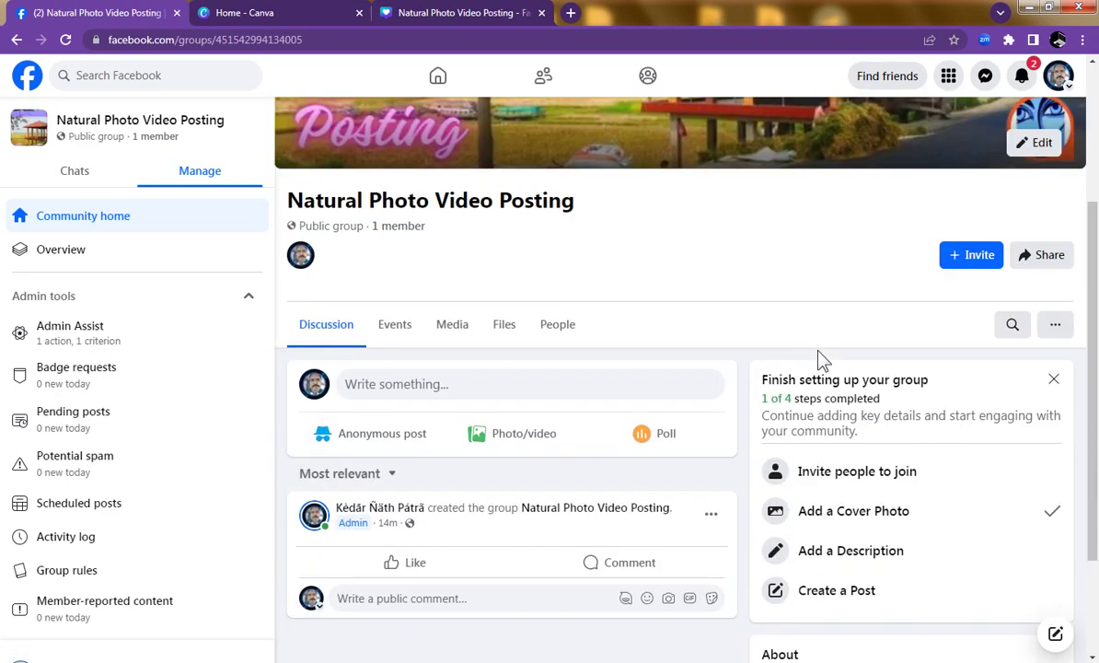
pyautogui.scroll(3, 819, 351)
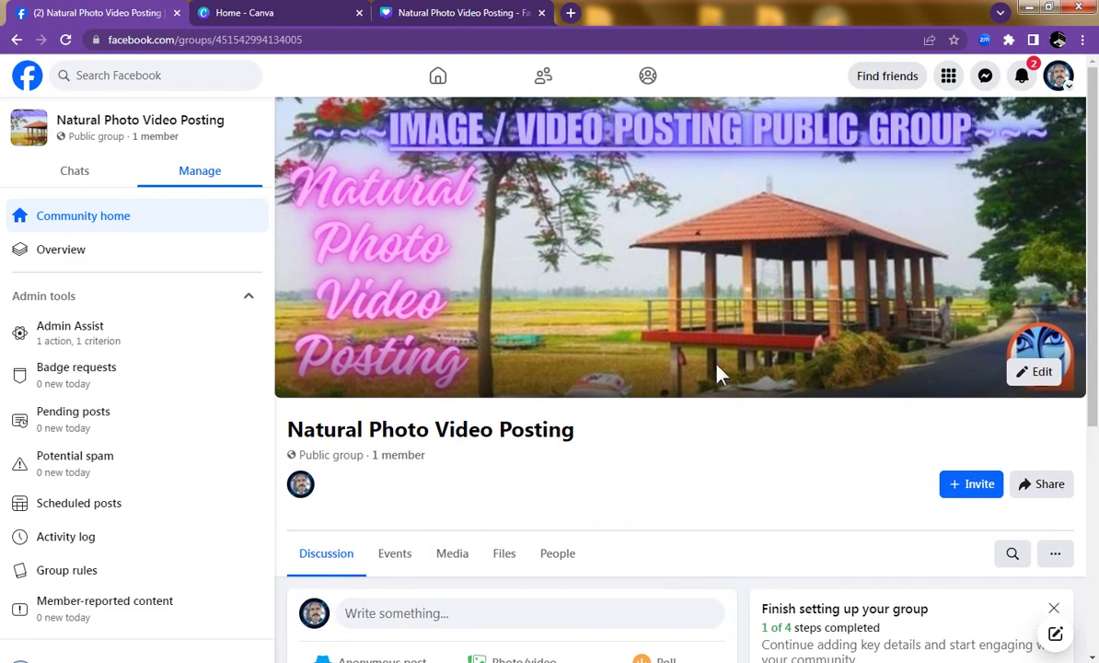
pyautogui.scroll(-4, 718, 373)
pyautogui.scroll(4, 718, 372)
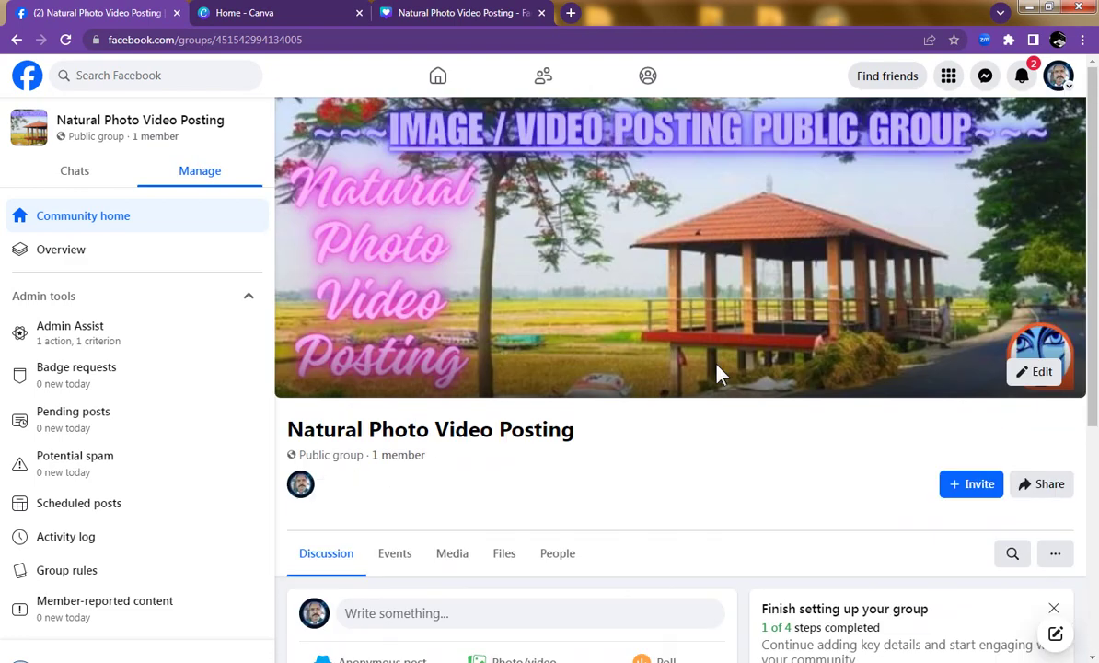